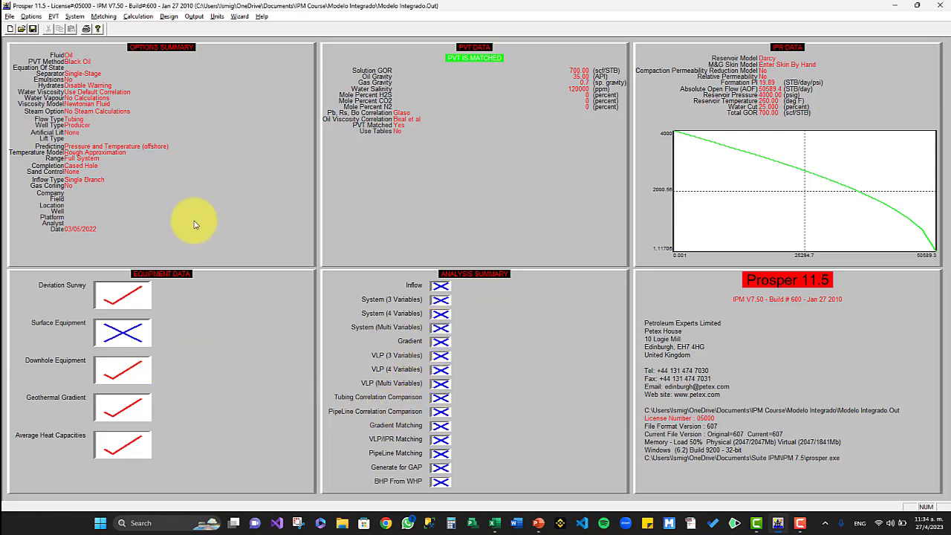
Review the fluid, well and calculation options in the system summary and close it.
double_click(203, 181)
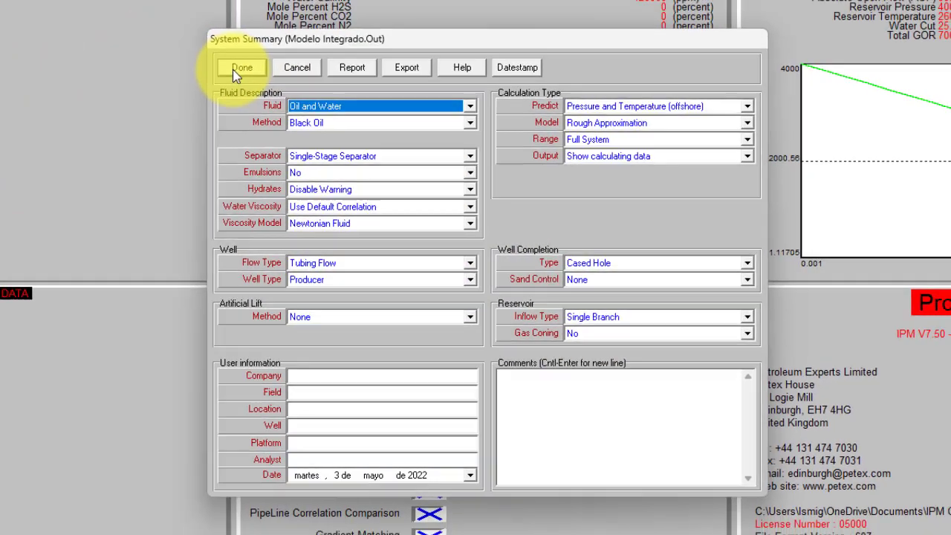
click(219, 48)
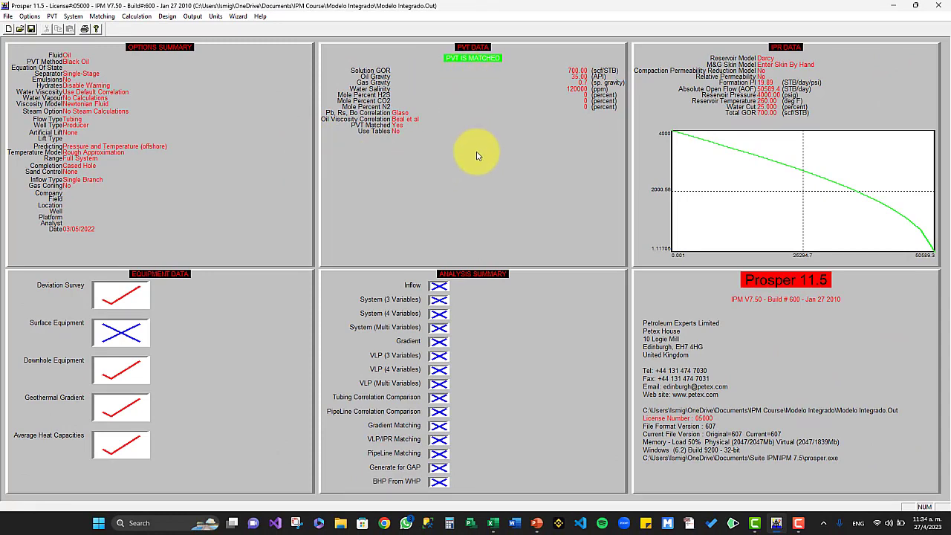
Compare the PVT match data table with the PVT Data sheet of the Field Data workbook in Excel and return to Prosper.
click(477, 155)
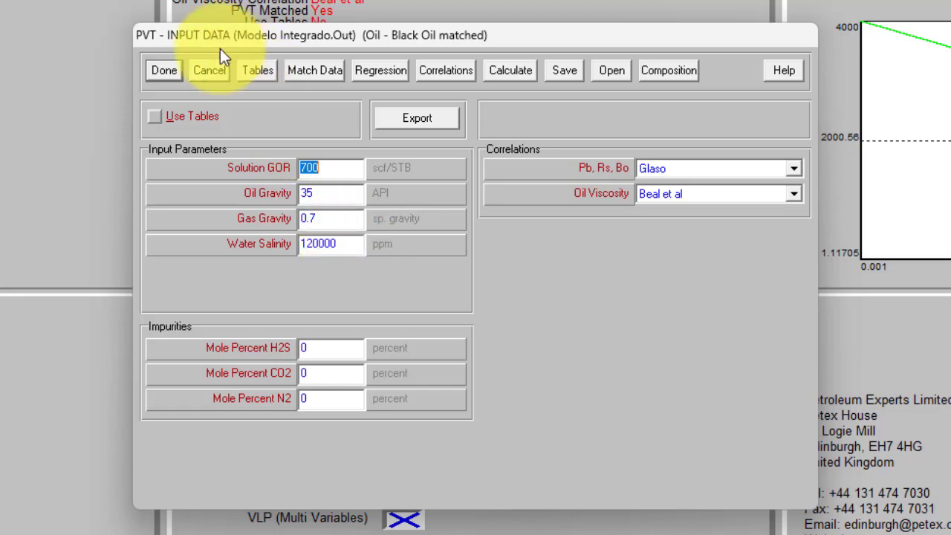
click(305, 73)
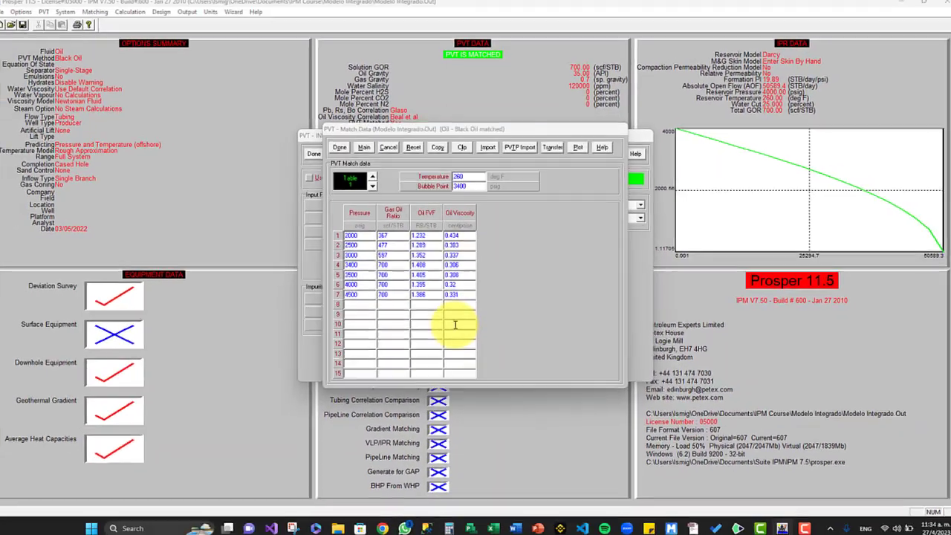
key(alt+Tab)
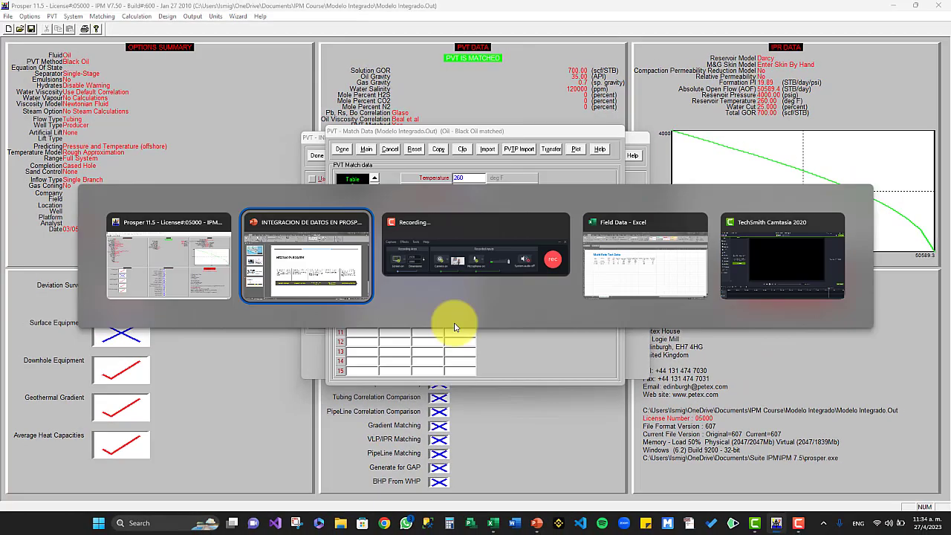
key(Tab)
key(Tab)
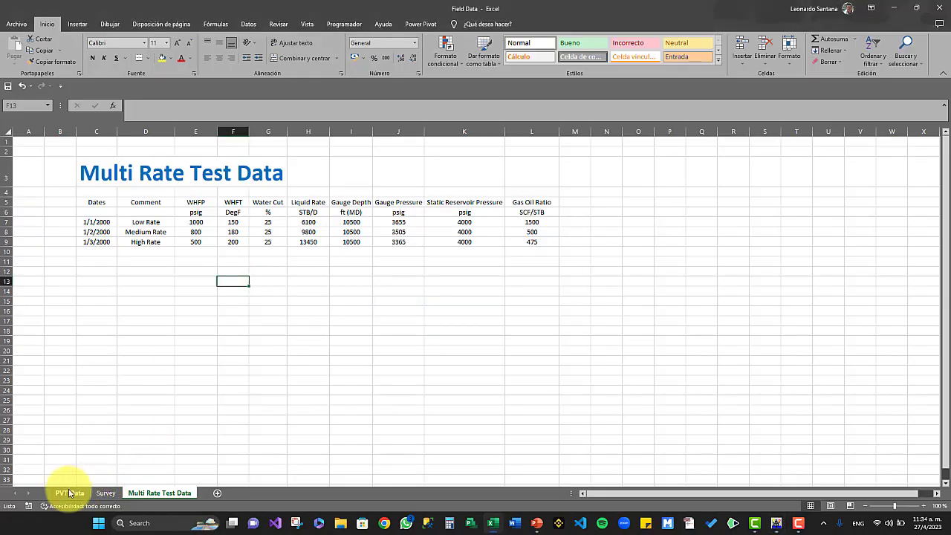
click(69, 493)
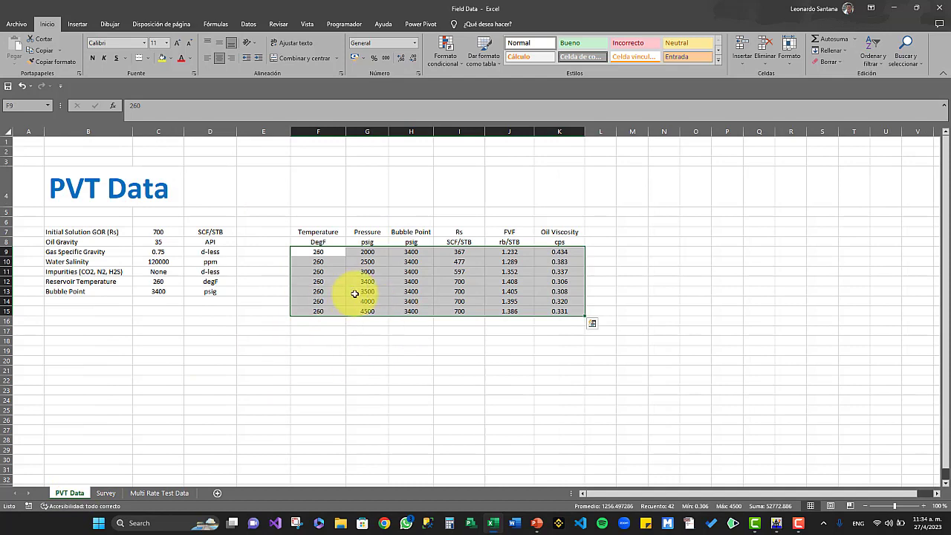
key(alt+Tab)
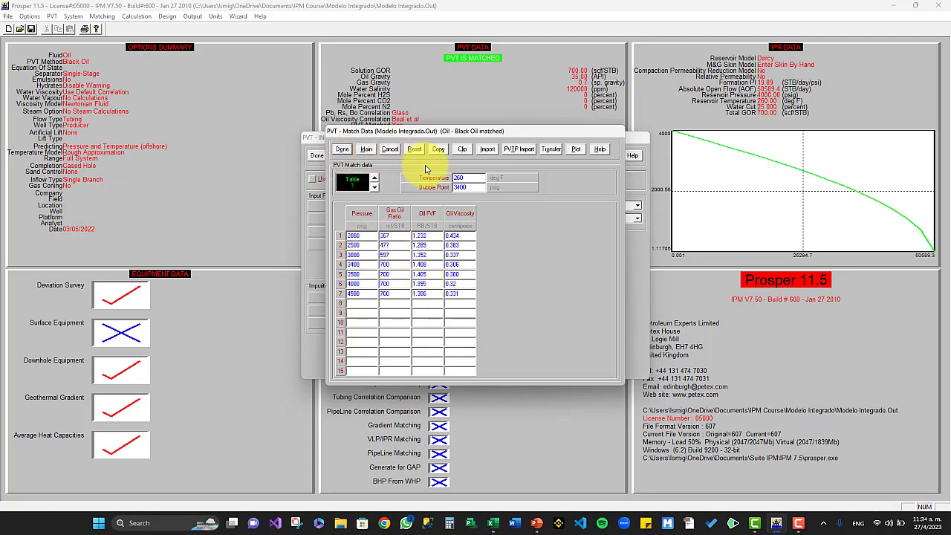
Plot the PVT match data with Gas Oil Ratio on the Y axis and close the plot.
click(574, 151)
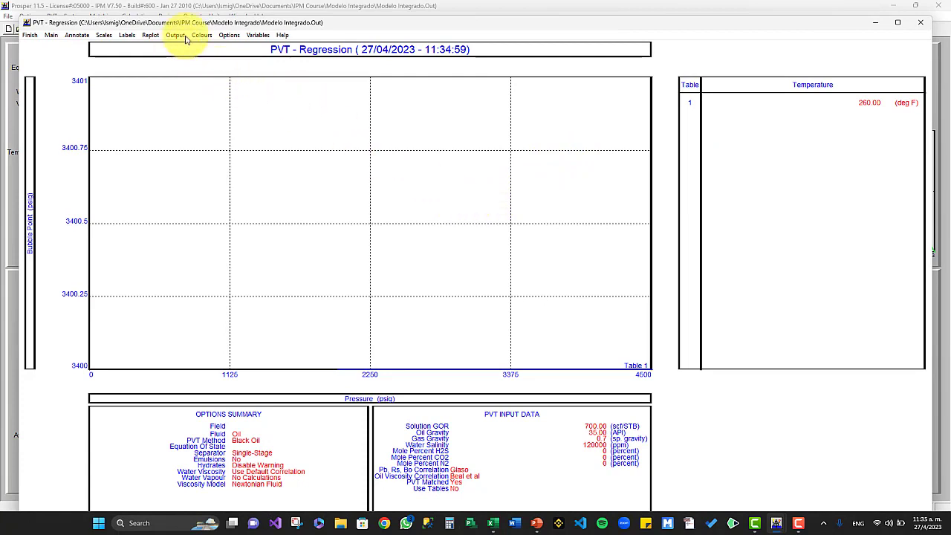
click(258, 35)
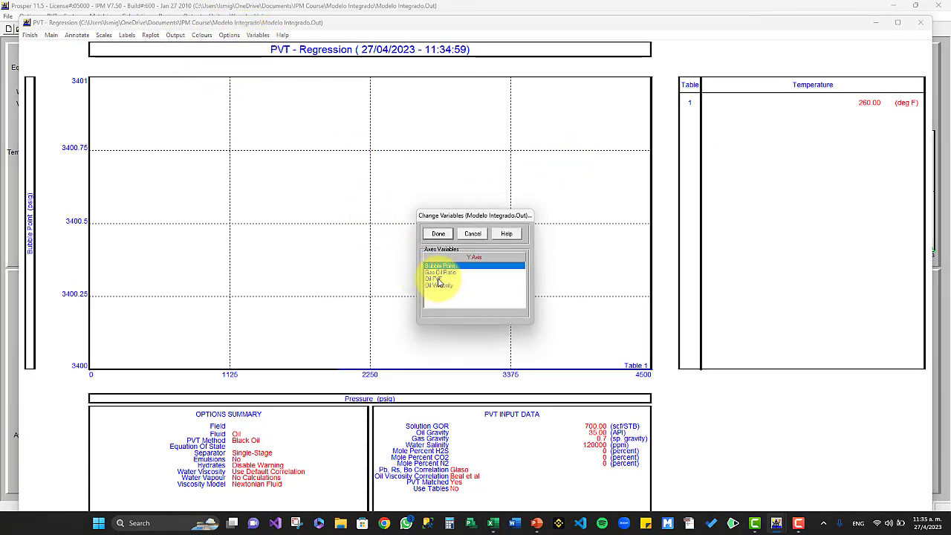
click(439, 235)
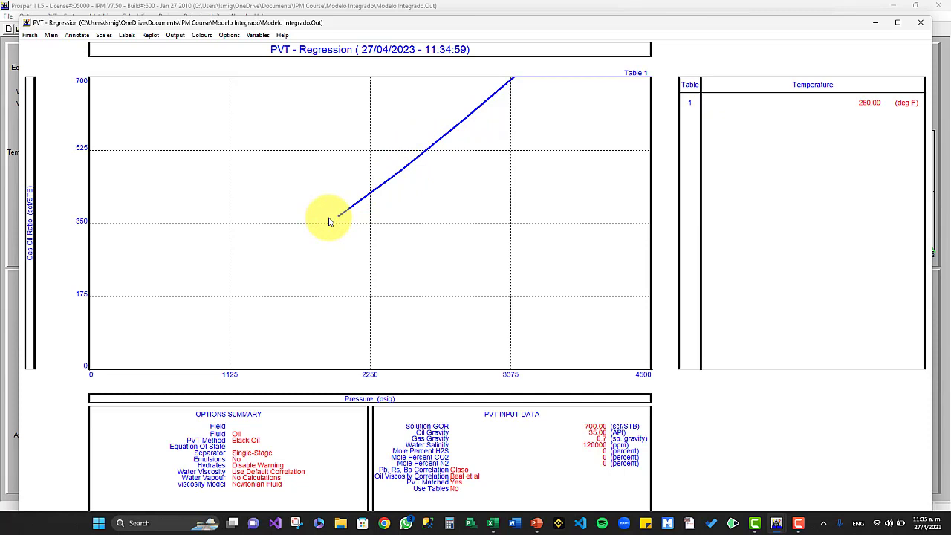
click(31, 35)
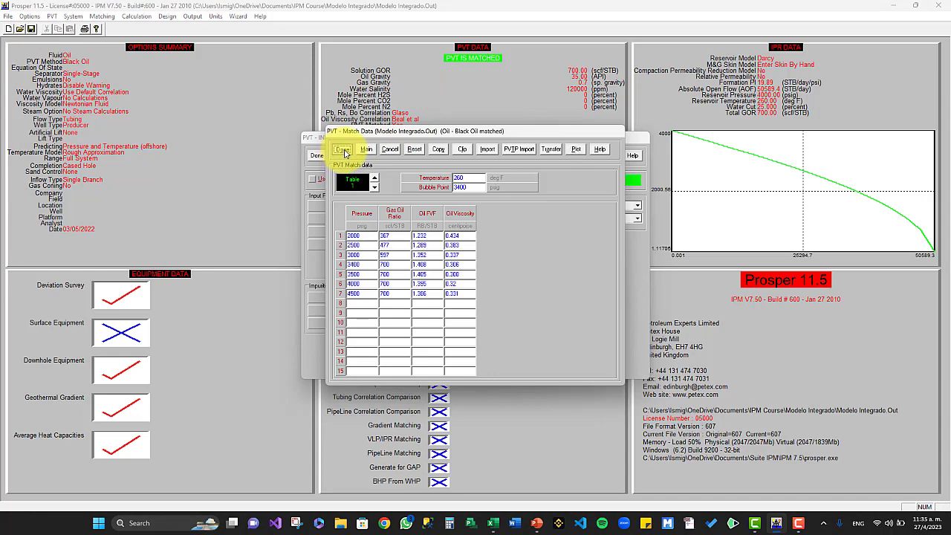
Review the PVT regression's match statistics and selected correlations, and close the PVT input data.
click(342, 151)
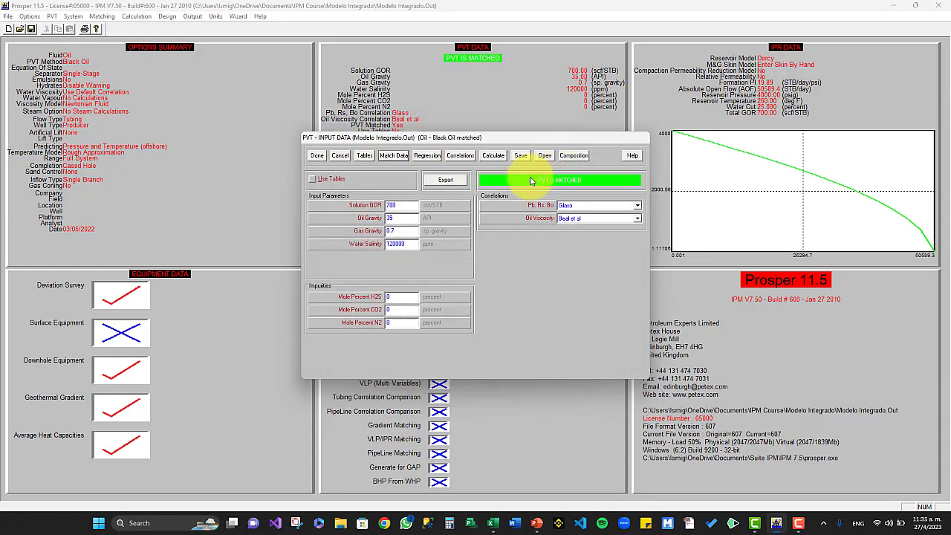
click(425, 156)
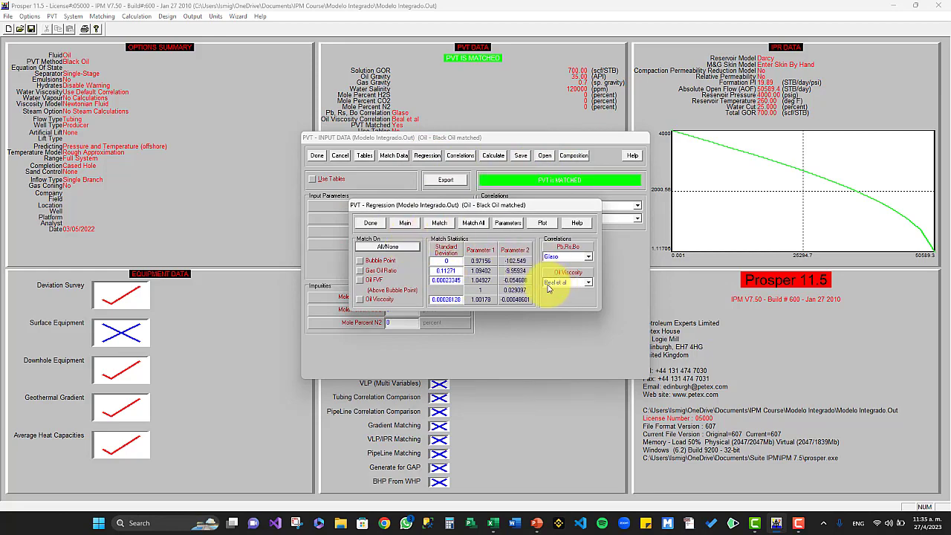
click(372, 224)
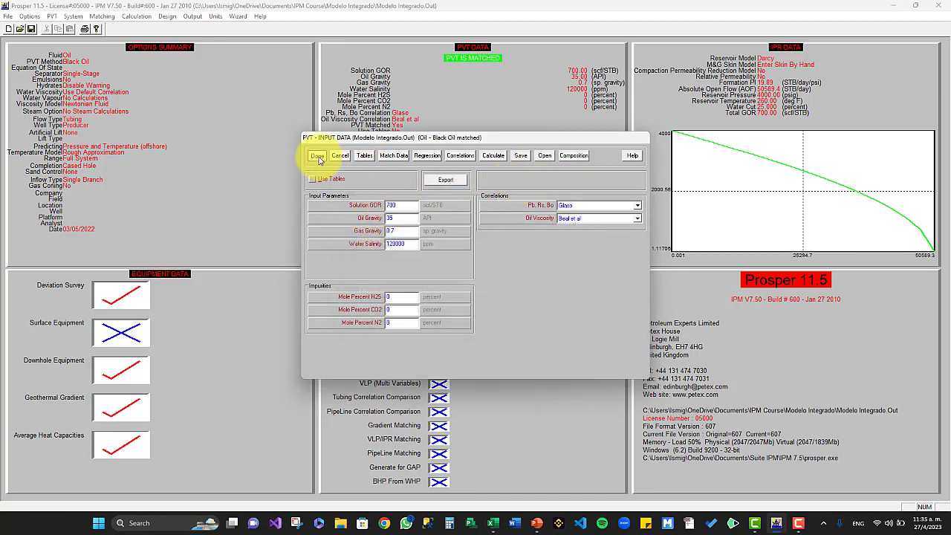
click(317, 158)
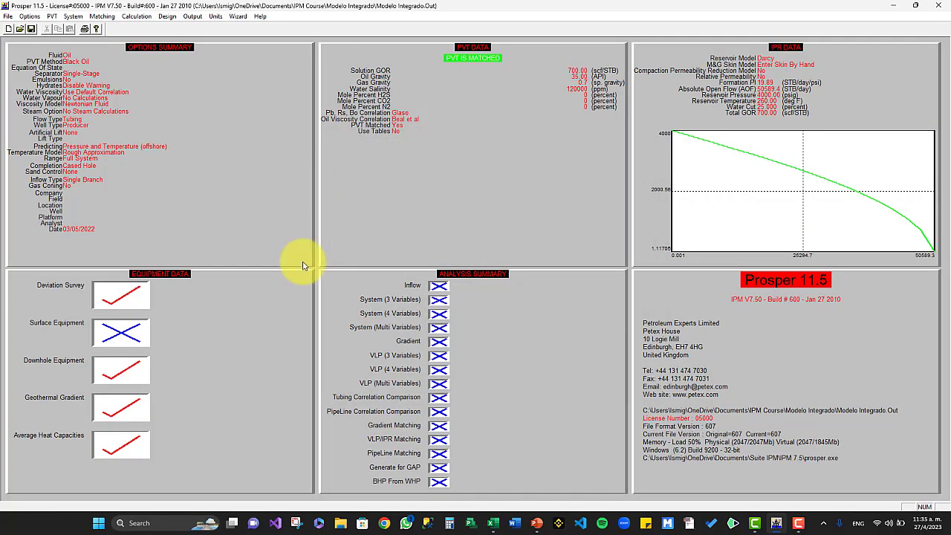
Review the deviation survey's depth table and its plot, and close the survey.
click(123, 306)
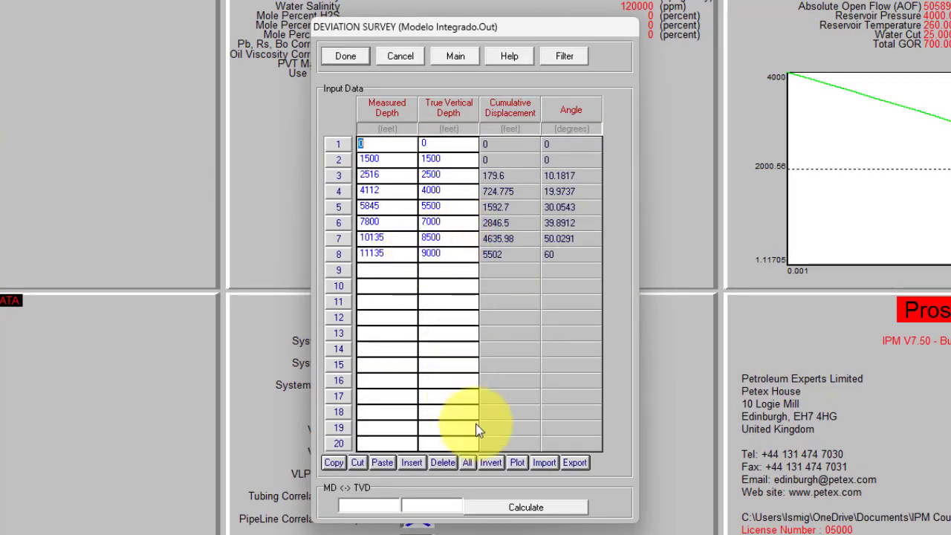
click(517, 462)
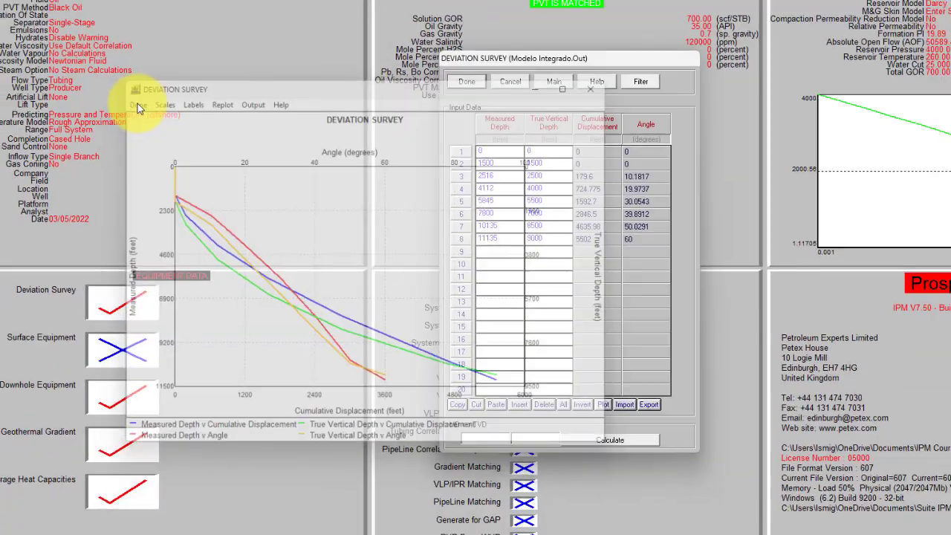
click(121, 43)
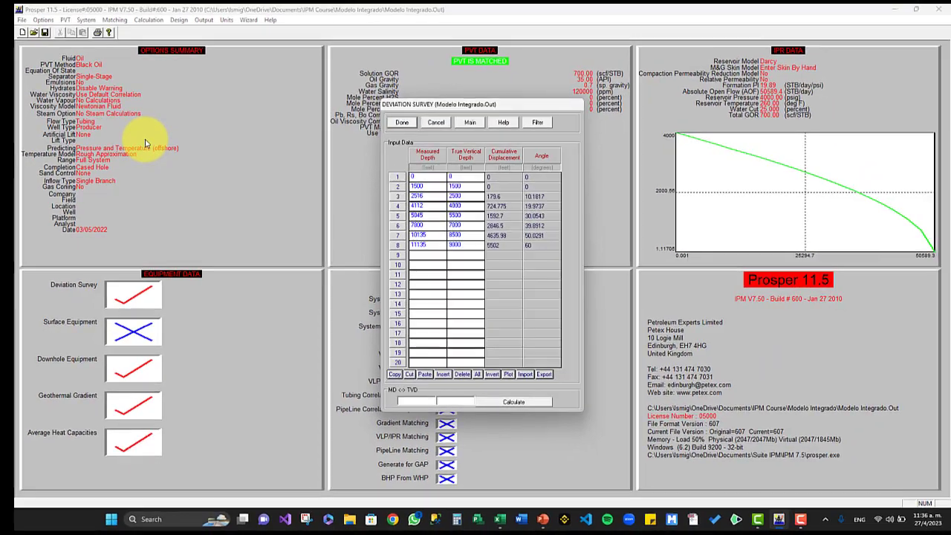
click(401, 124)
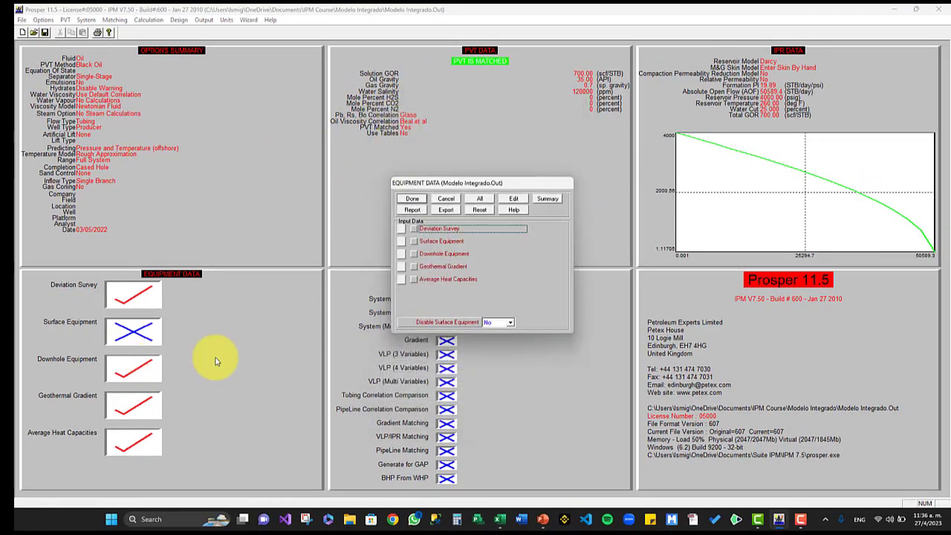
Review the downhole equipment table and the geothermal gradient data, and close the equipment data.
click(402, 257)
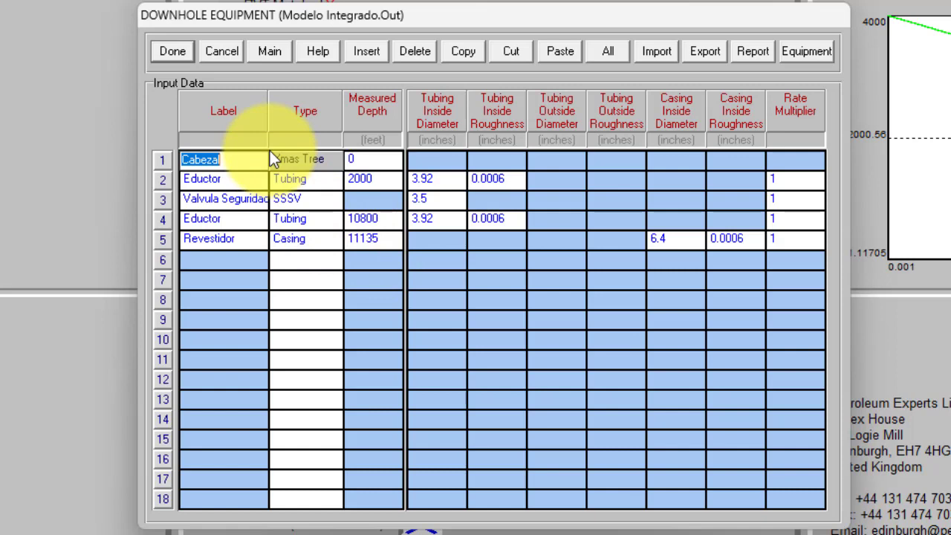
click(185, 55)
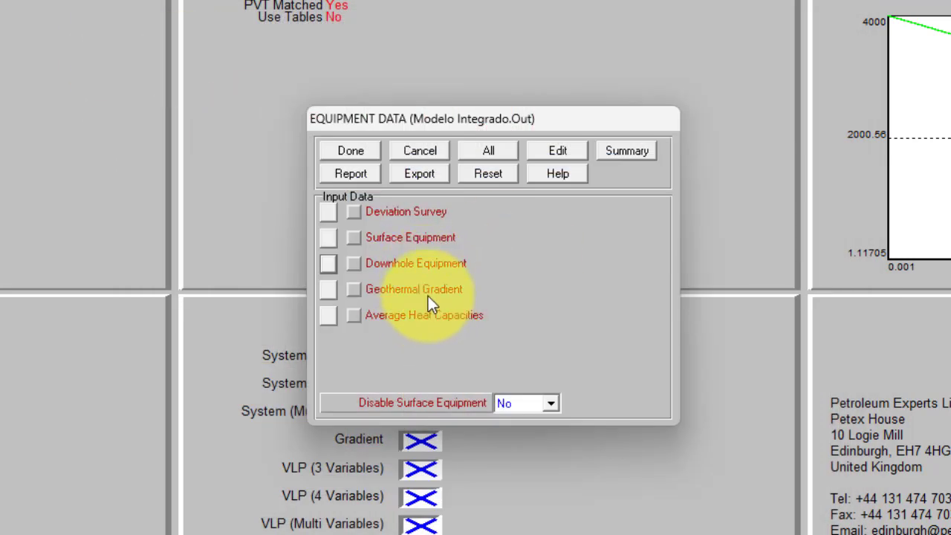
click(325, 287)
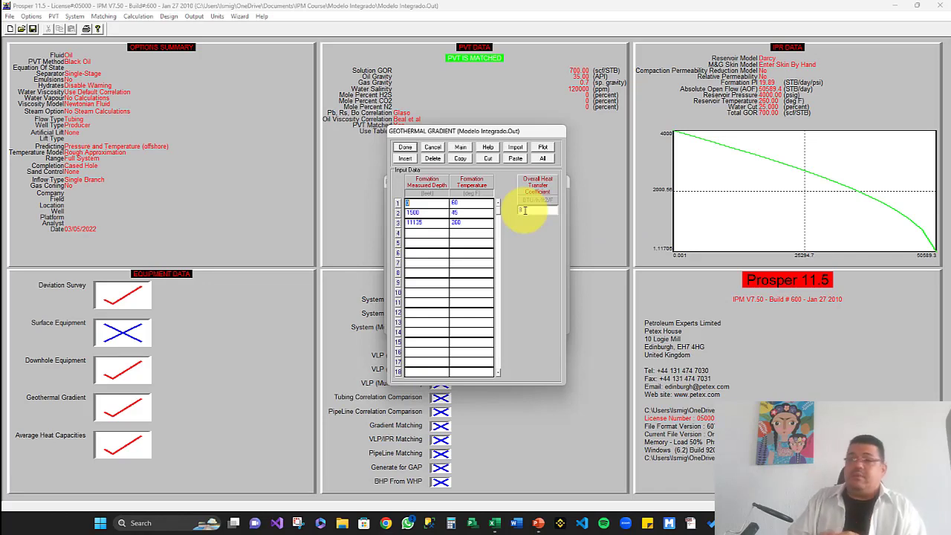
click(406, 149)
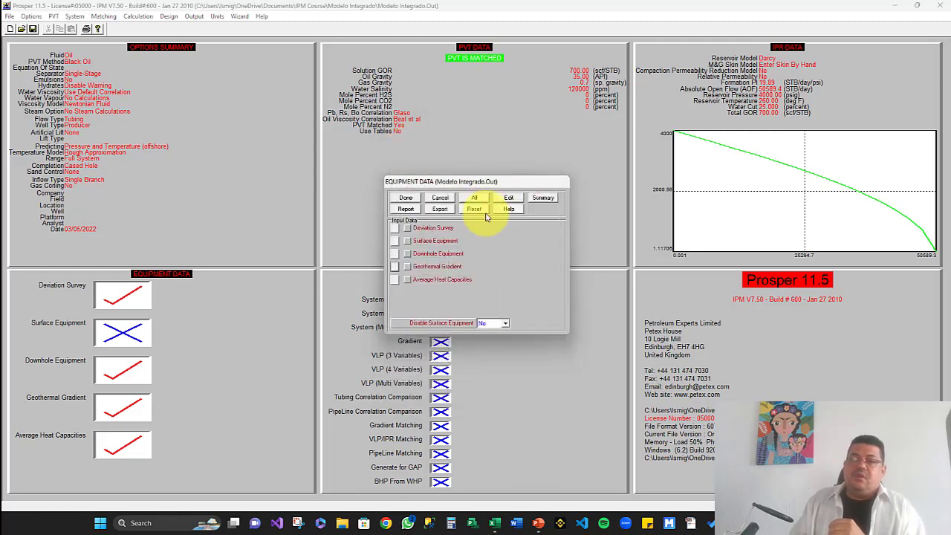
click(407, 199)
Review the reservoir model, skin method and reservoir conditions selected for the IPR and close it.
double_click(724, 199)
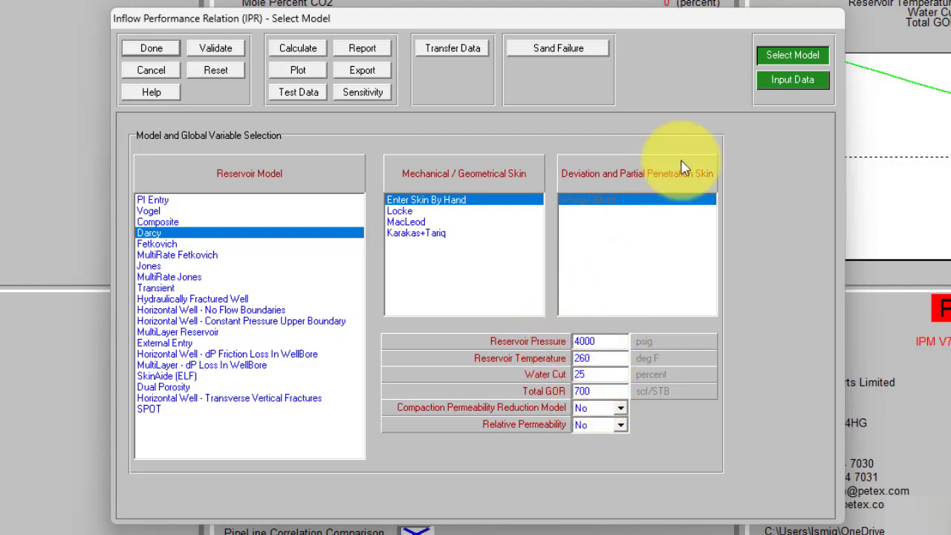
click(151, 49)
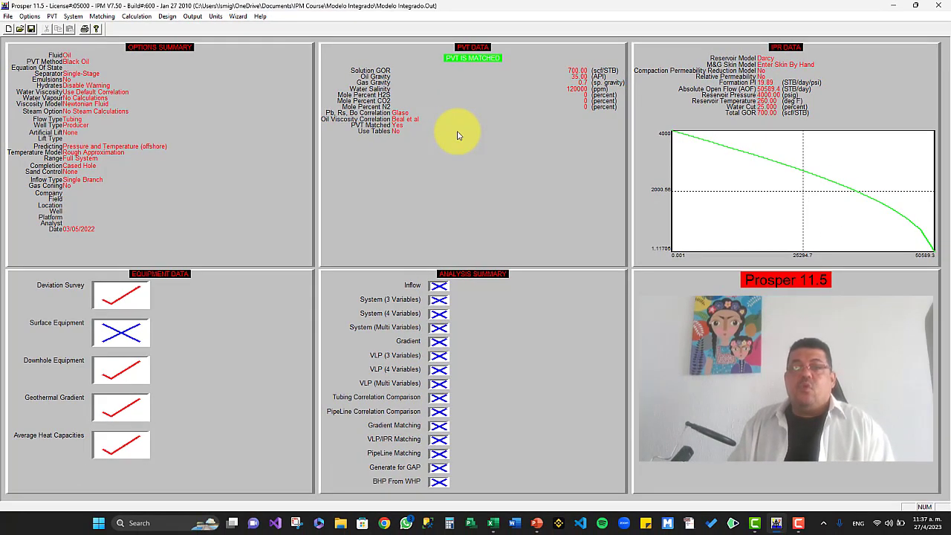
Recheck the PVT match data table from the PVT input data and close both dialogs.
click(457, 136)
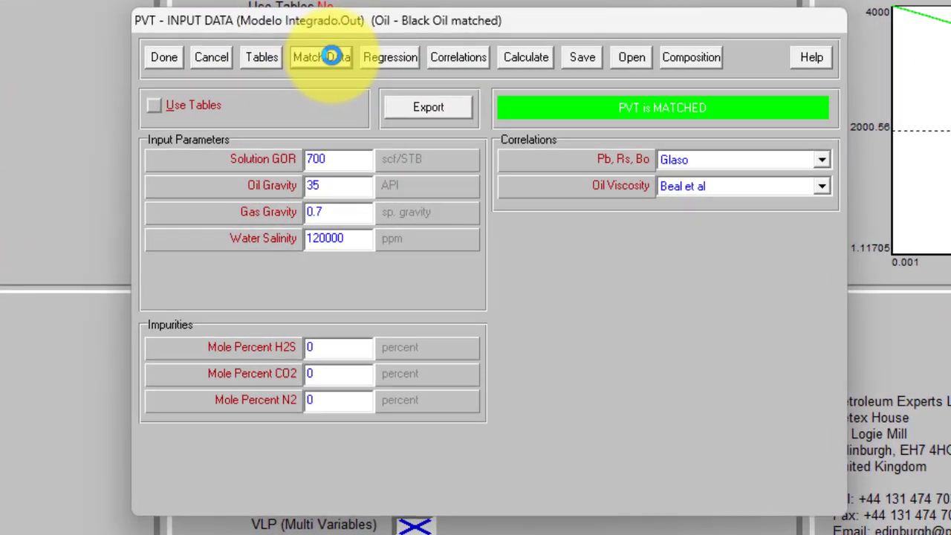
click(331, 57)
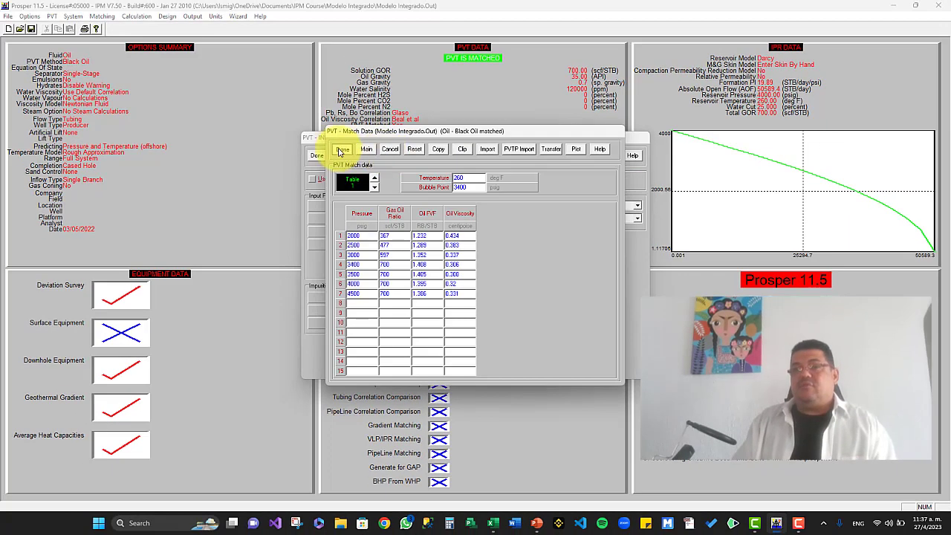
click(340, 151)
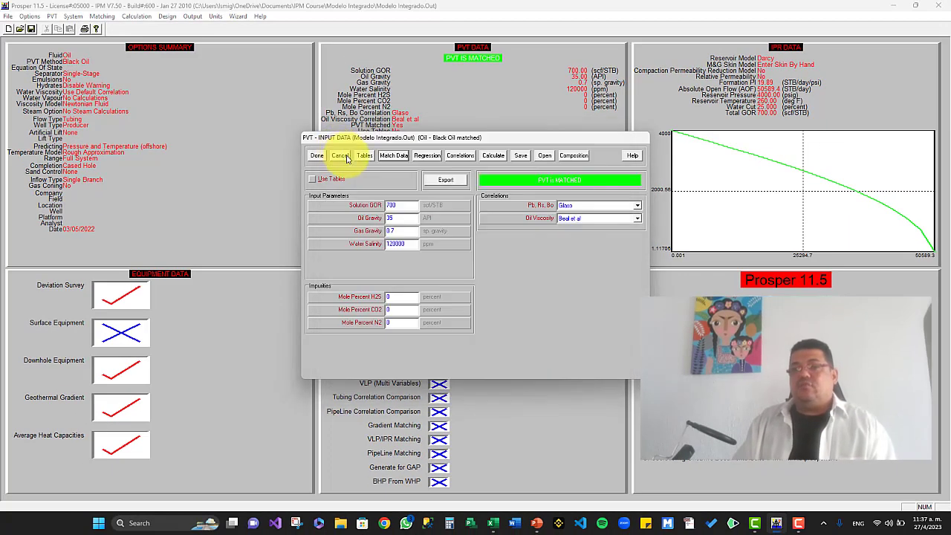
click(316, 154)
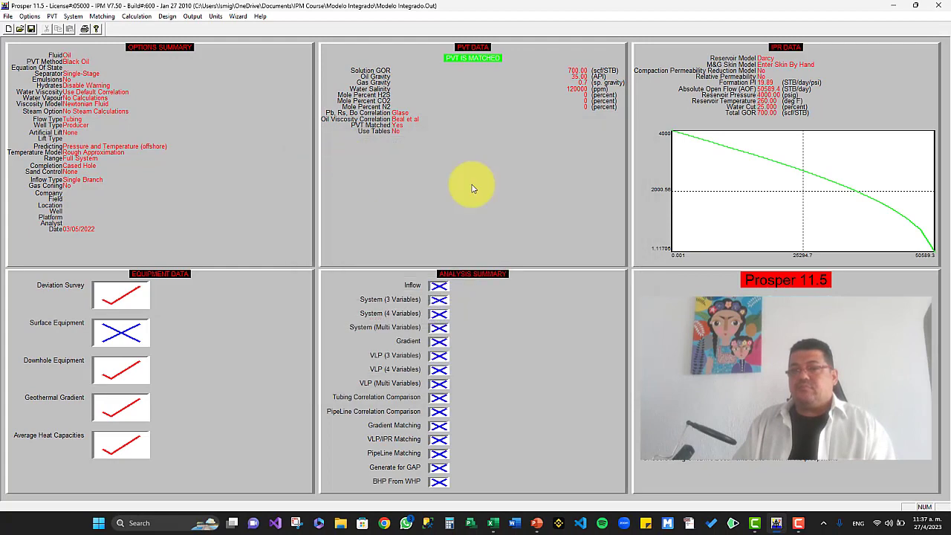
Review the Darcy reservoir model inputs and the mechanical skin value in the IPR input data, and close it.
click(658, 216)
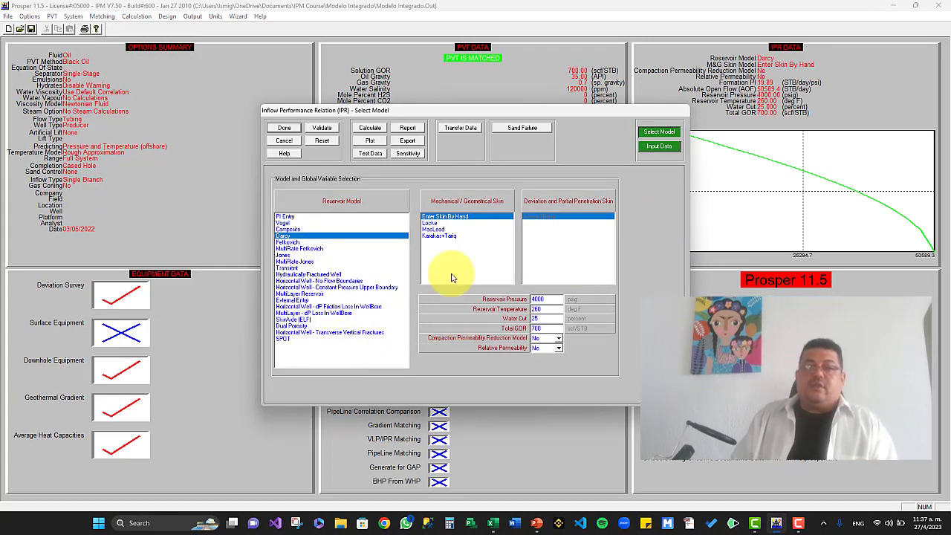
click(655, 148)
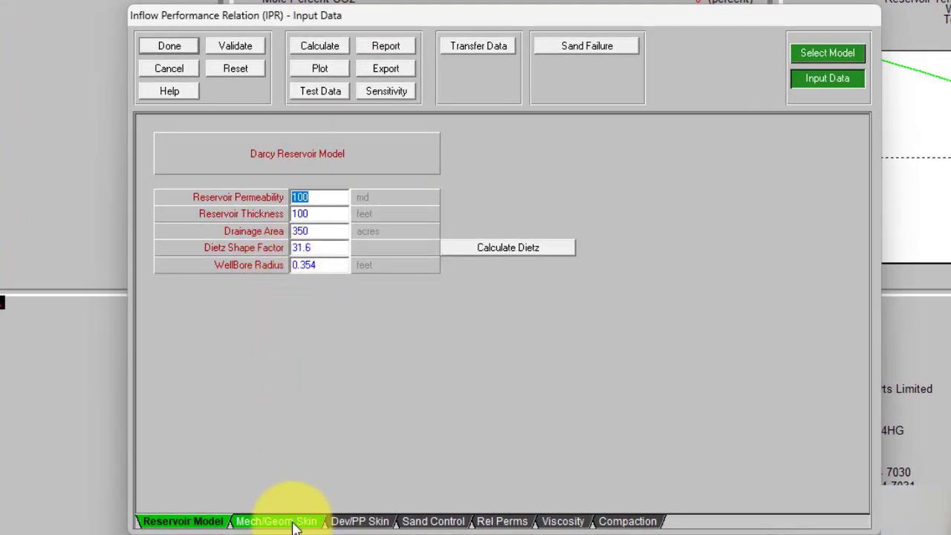
click(294, 522)
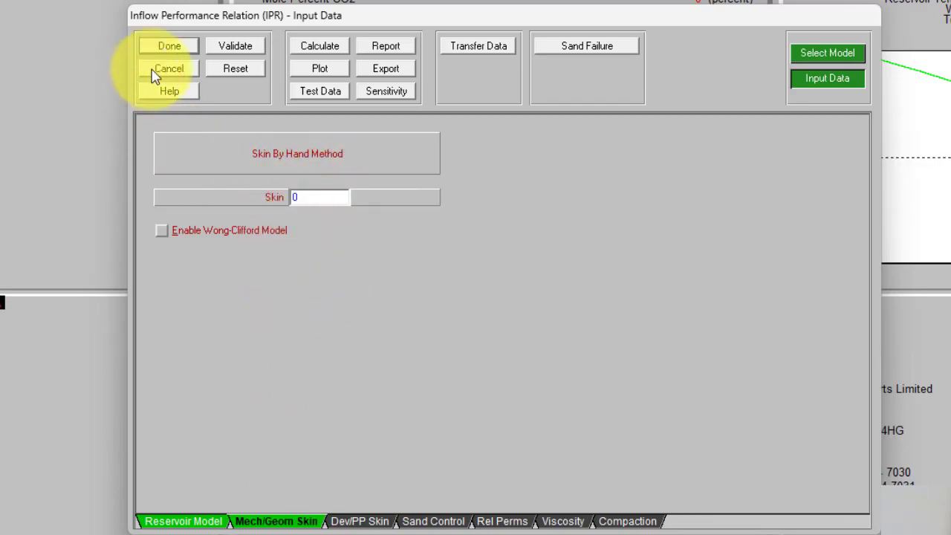
click(169, 52)
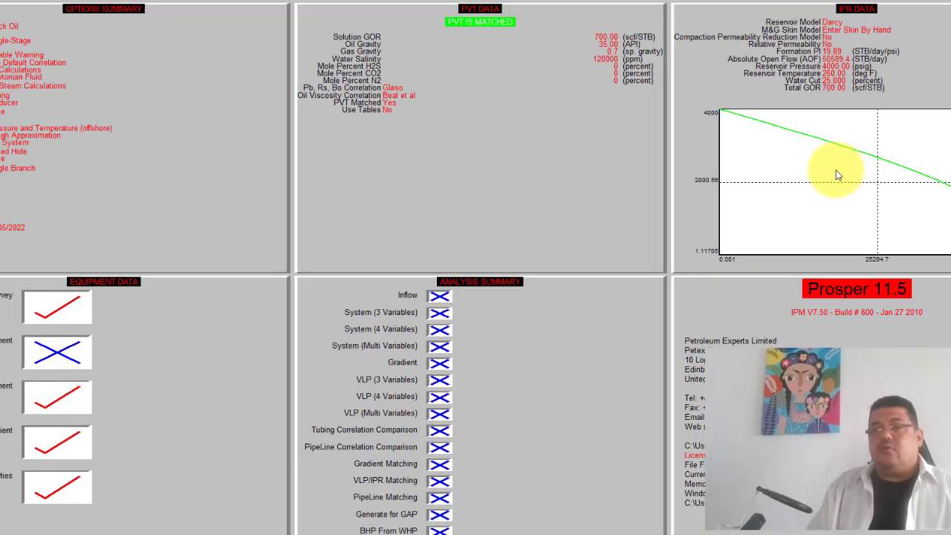
Plot the Darcy IPR curve from the inflow performance model, review it, and close the plot and IPR data.
double_click(768, 185)
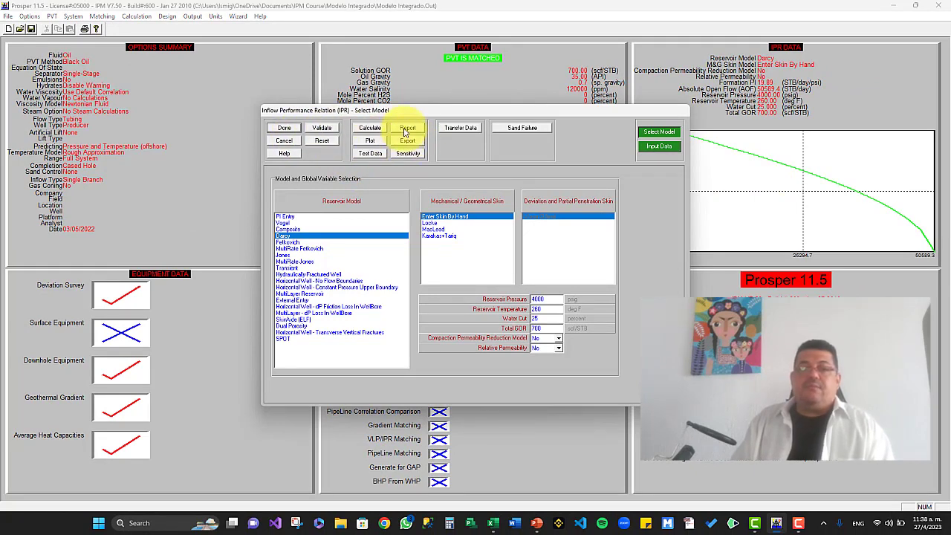
click(370, 141)
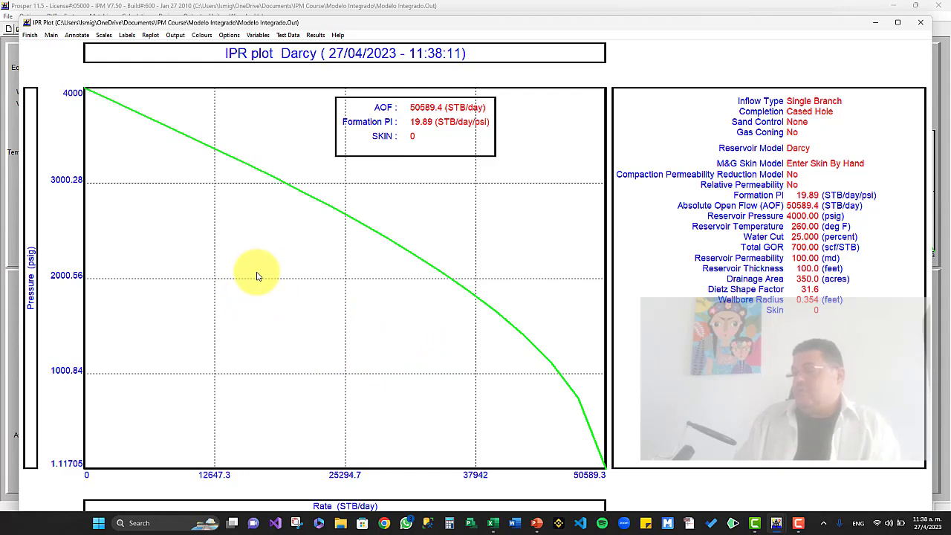
click(31, 35)
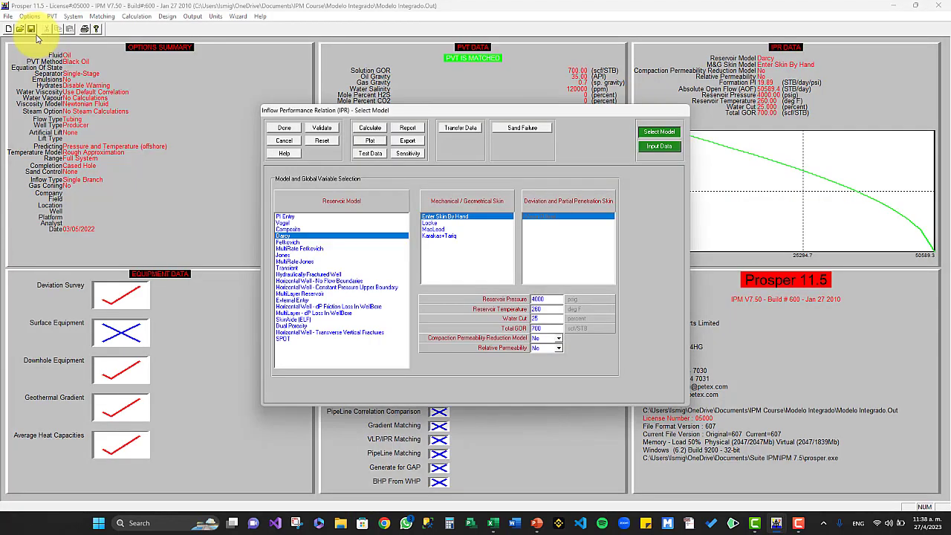
click(284, 128)
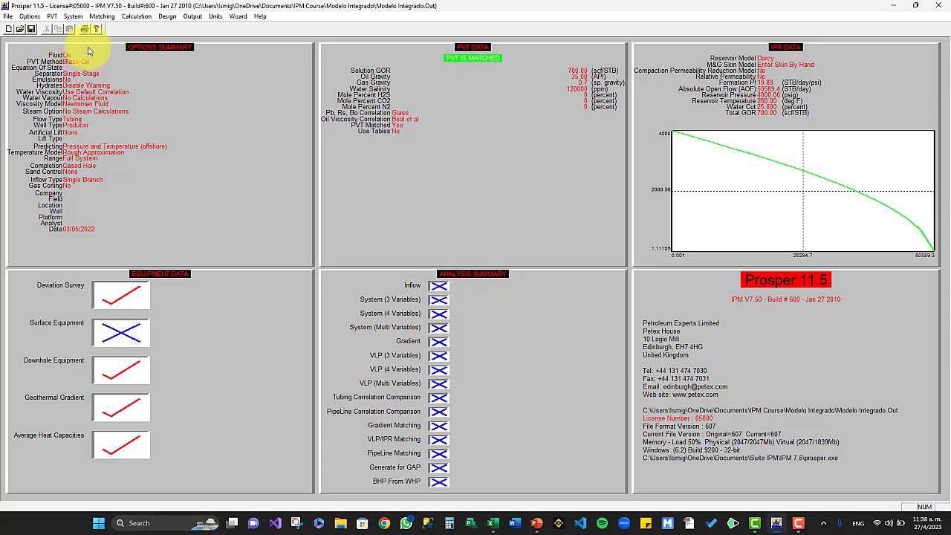
click(105, 18)
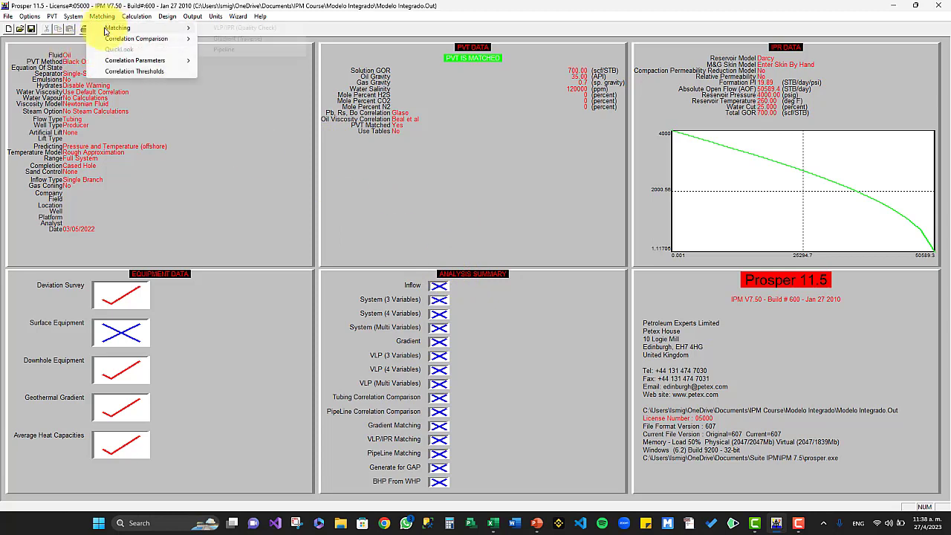
mouse_move(186, 27)
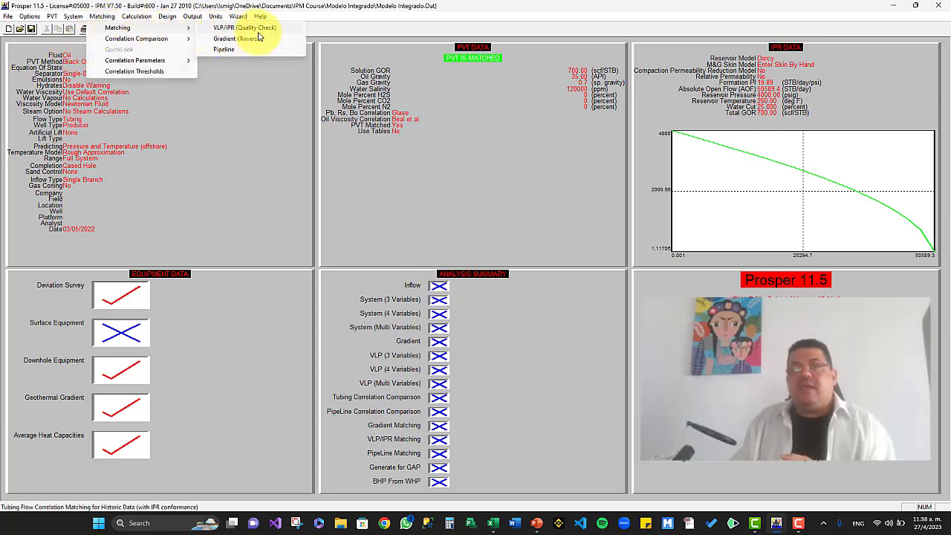
click(512, 378)
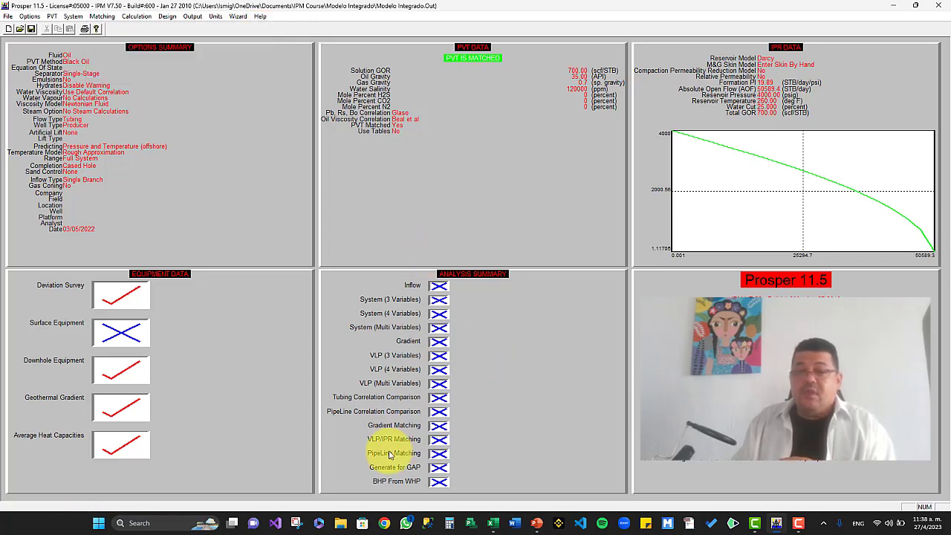
click(439, 439)
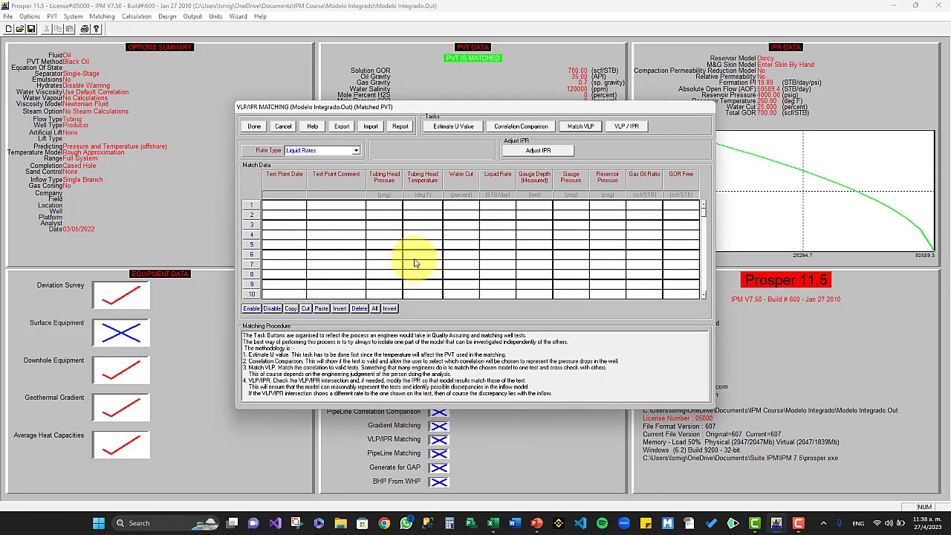
click(255, 126)
Open the VLP/IPR (Quality Check) matching table.
click(101, 17)
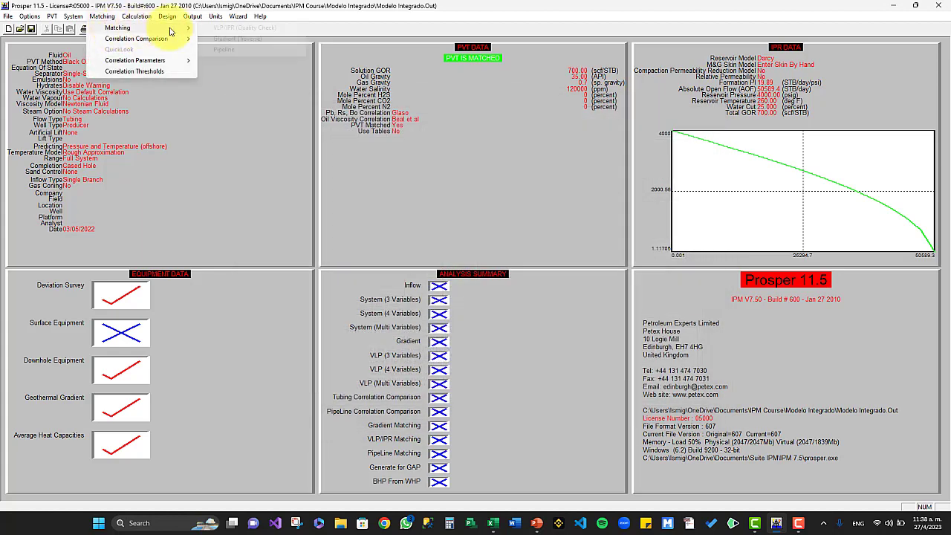
mouse_move(170, 27)
click(237, 27)
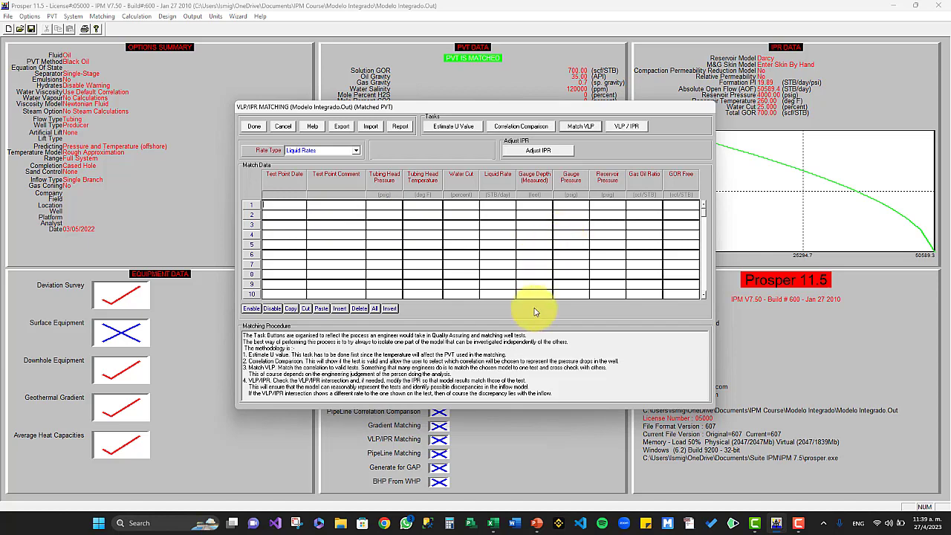
Copy C7:L9 from the Multi Rate Test Data sheet of the Field Data Excel workbook into Prosper's VLP/IPR match data, starting at row 1.
click(491, 523)
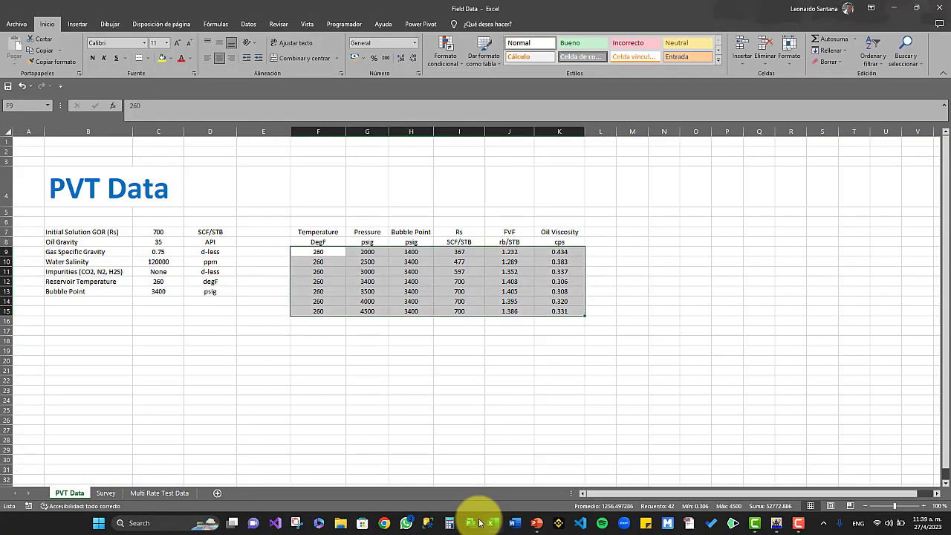
click(182, 492)
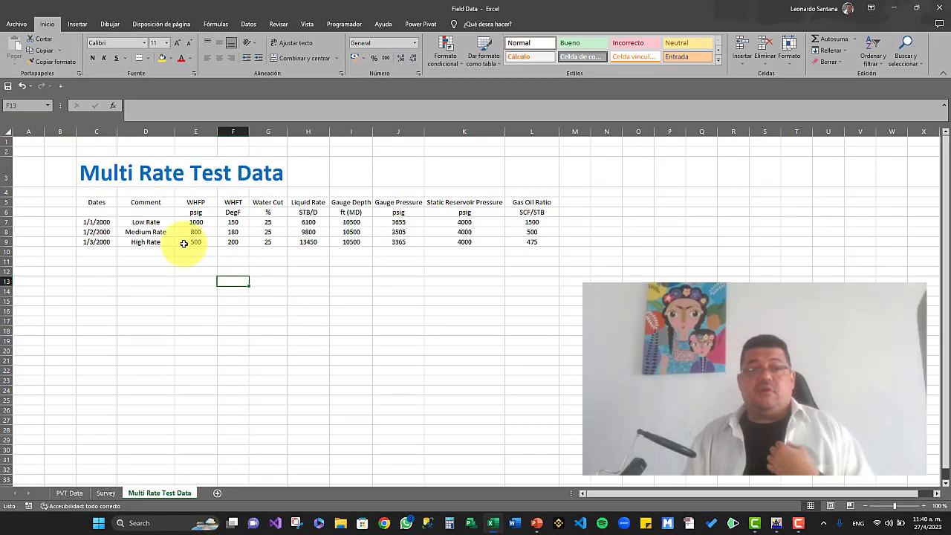
drag(96, 221, 507, 243)
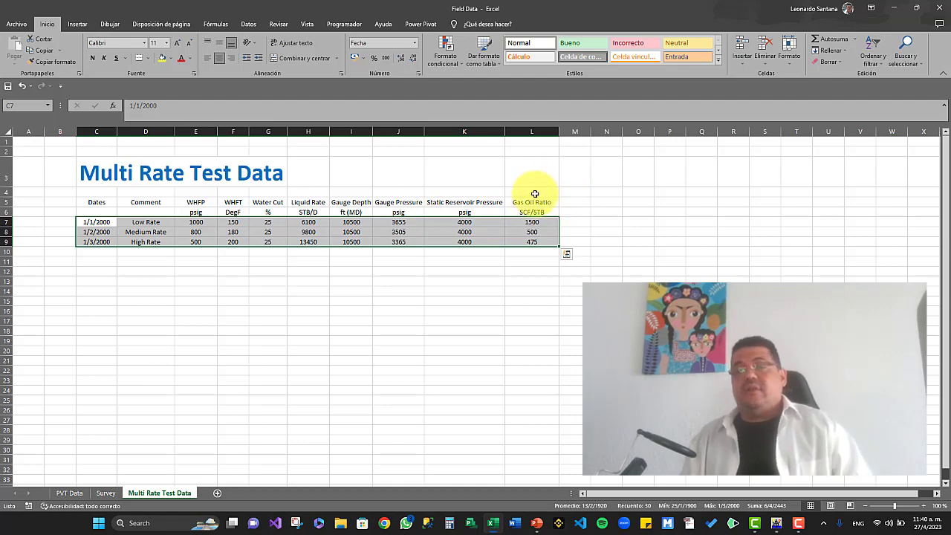
key(ctrl+c)
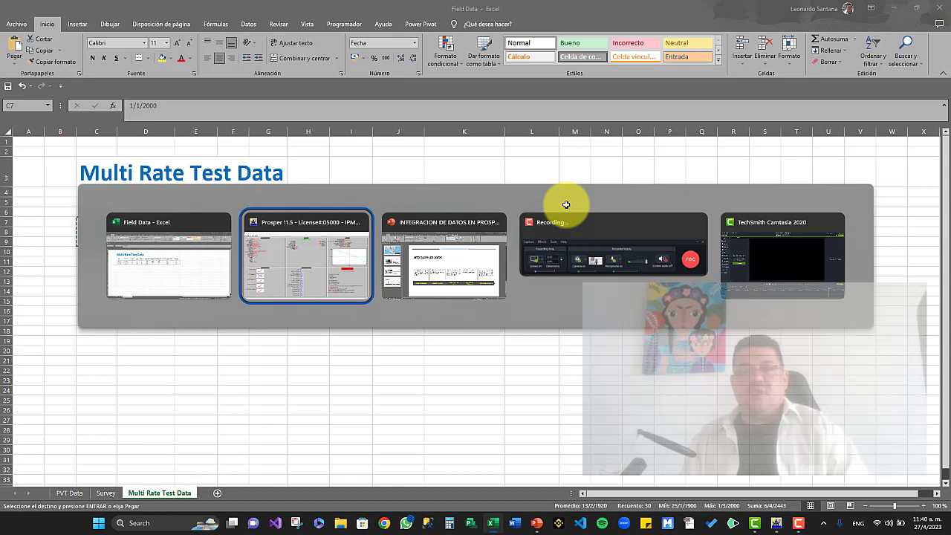
key(alt+Tab)
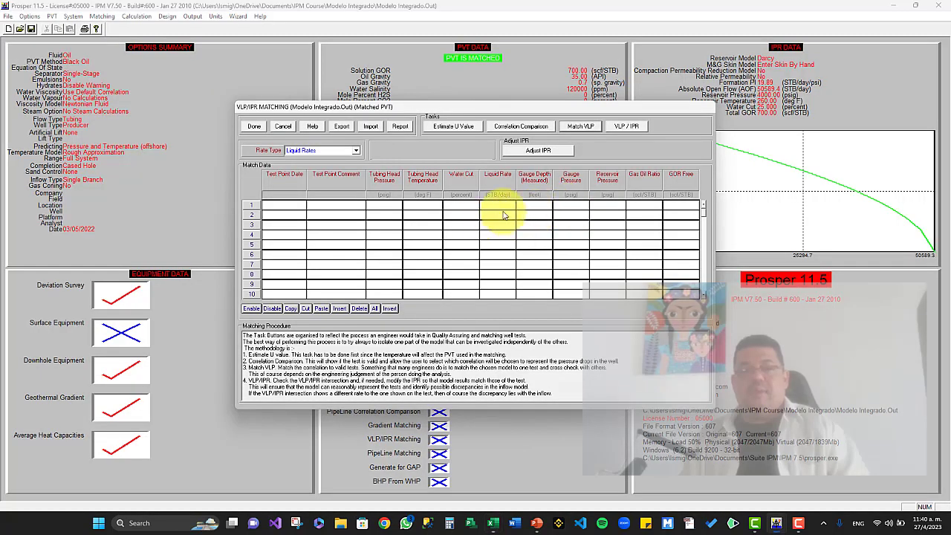
click(298, 210)
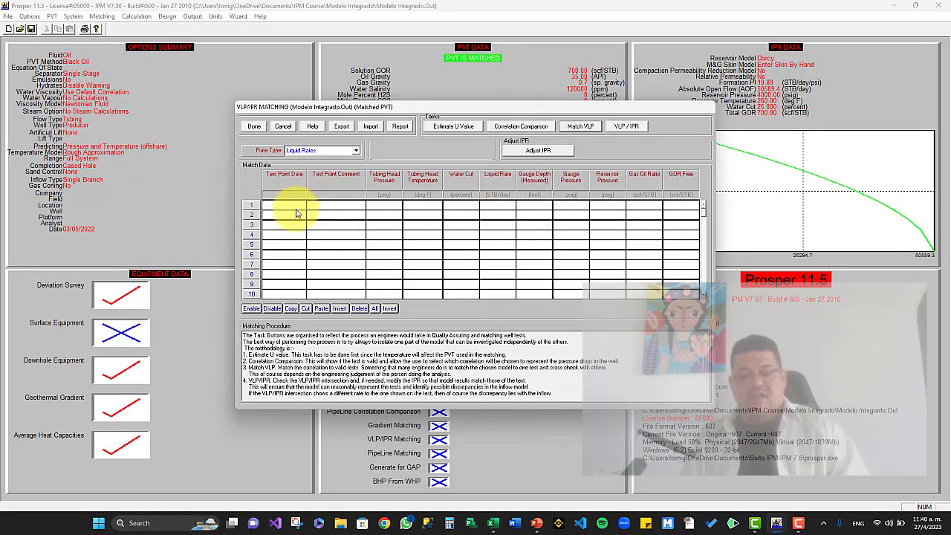
key(ctrl+v)
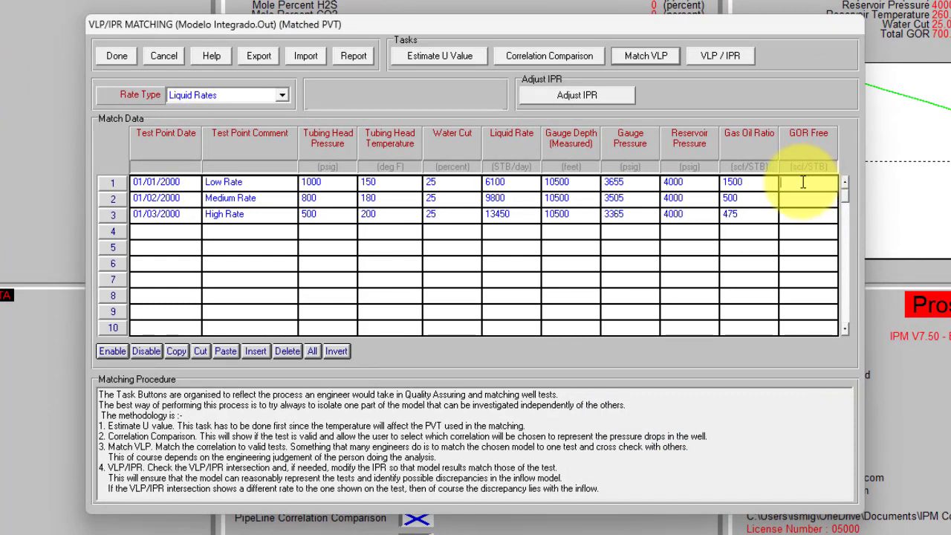
Set GOR Free to 0 for the Low Rate, Medium Rate and High Rate test points.
text(0)
click(800, 202)
text(0)
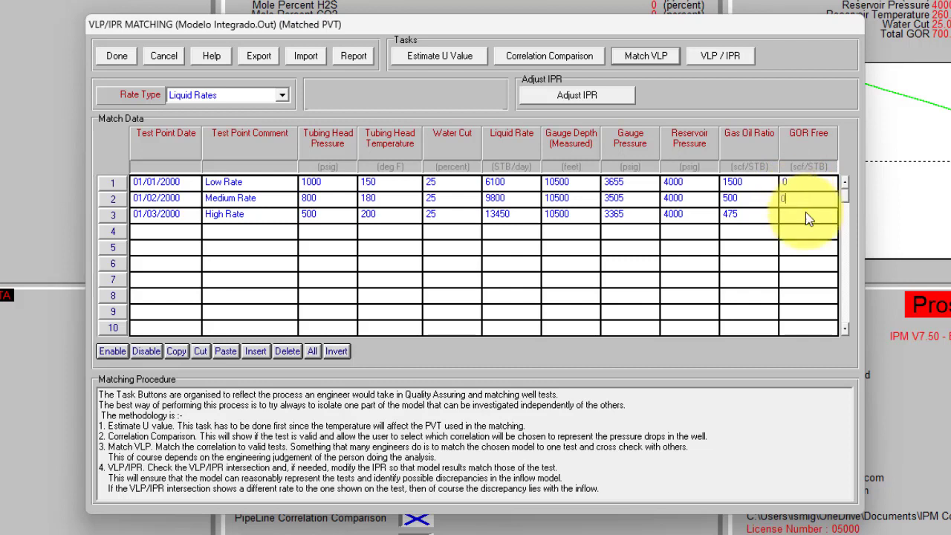
click(810, 218)
text(0)
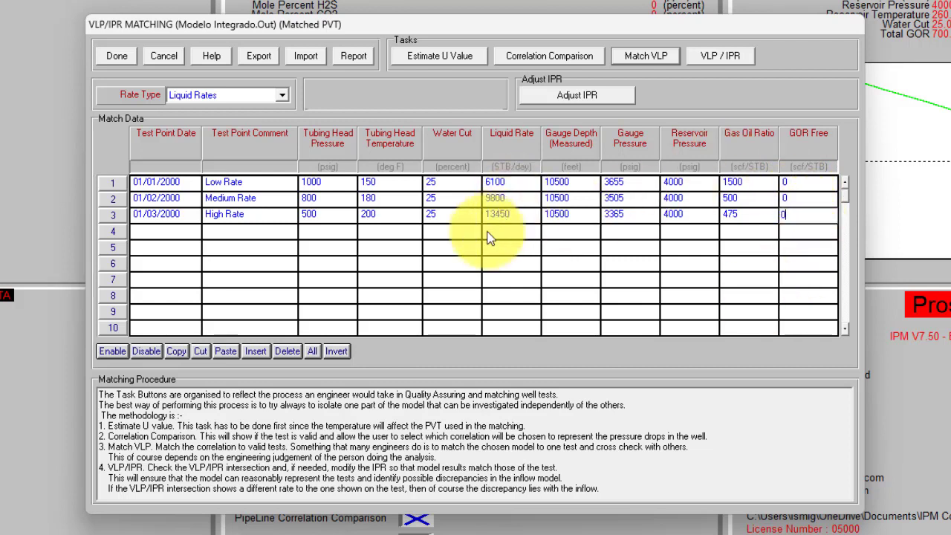
click(464, 239)
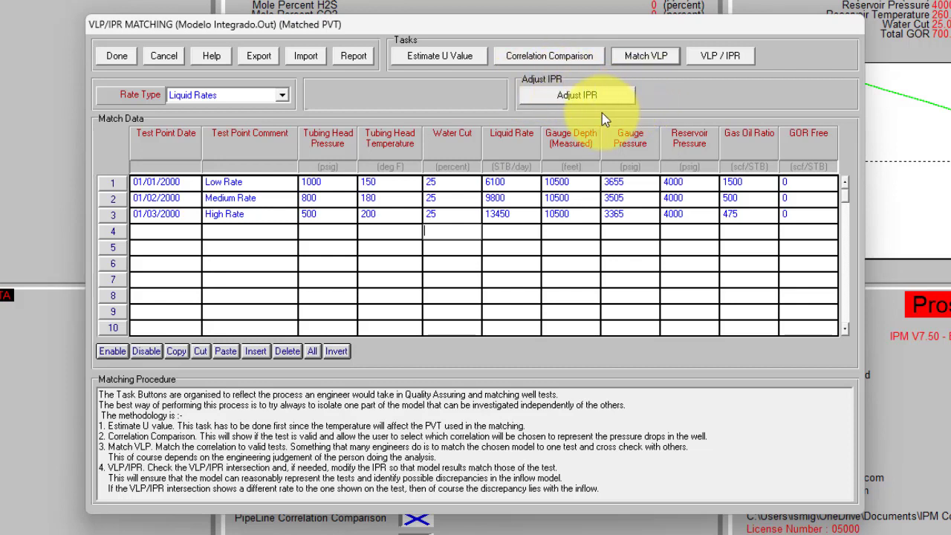
Estimate the U value for the three test points, decline transferring the average to the geothermal gradient, and close the matching data.
click(439, 60)
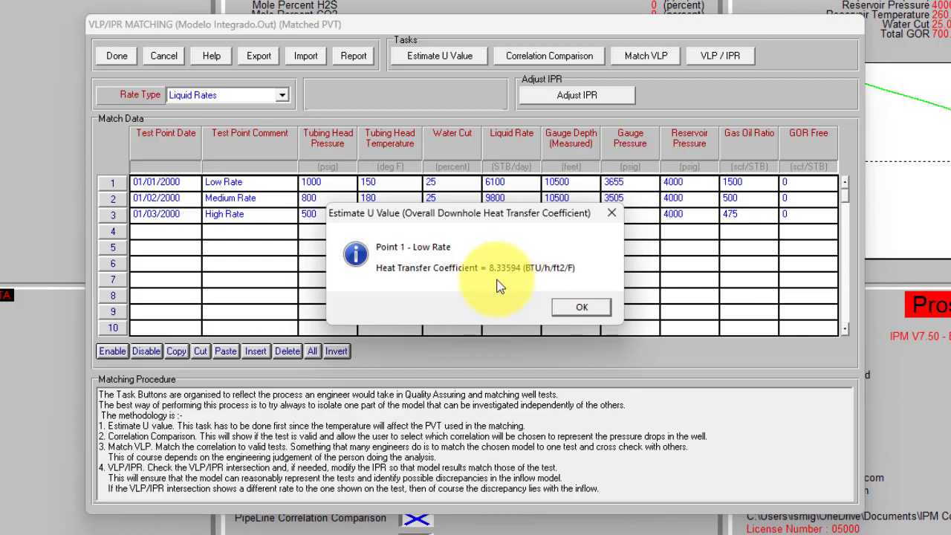
click(589, 312)
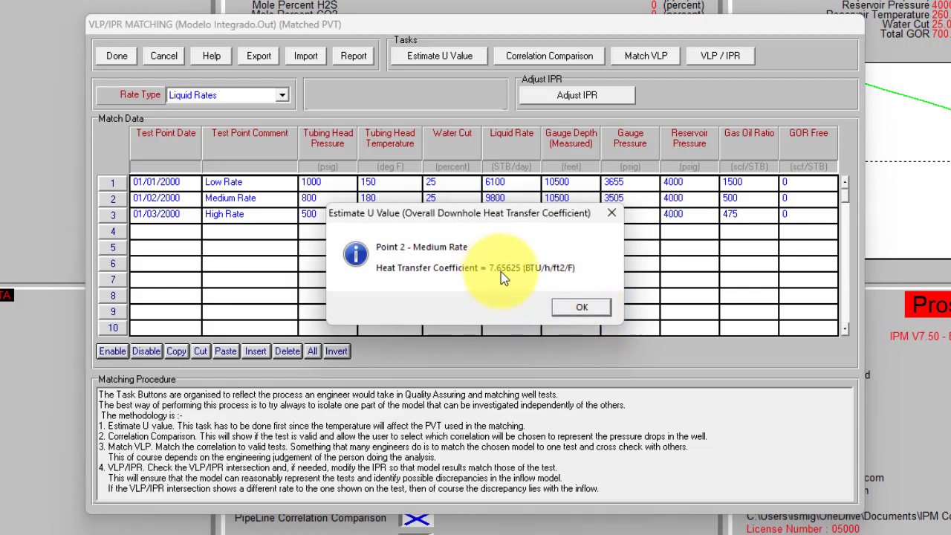
click(573, 307)
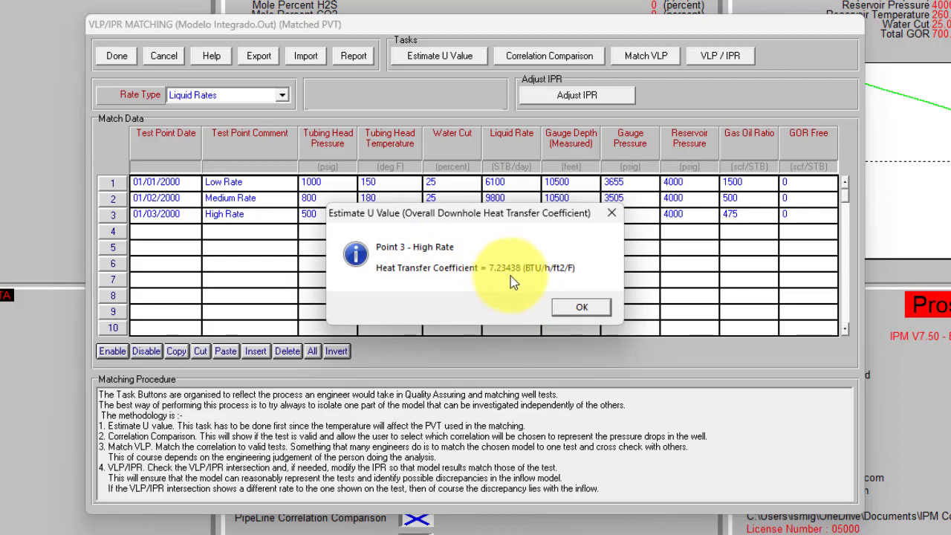
click(582, 307)
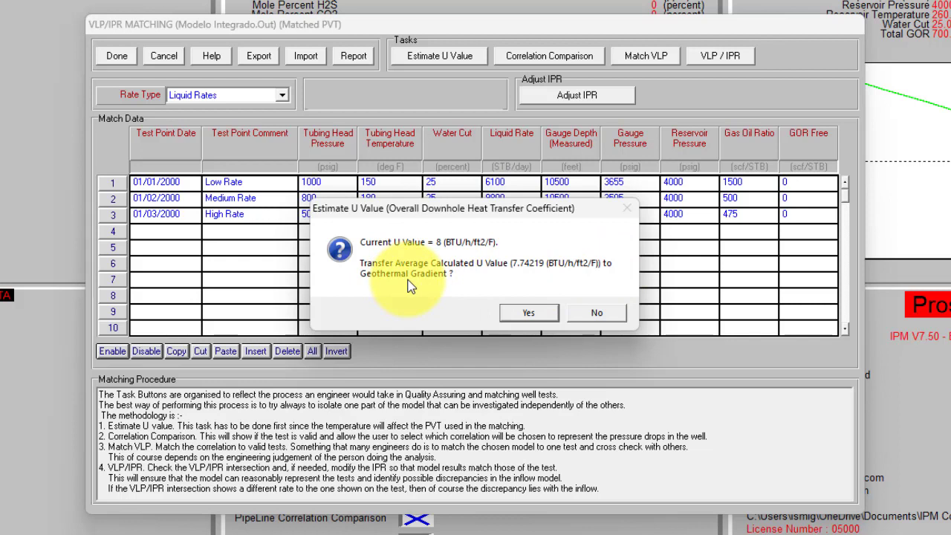
click(593, 315)
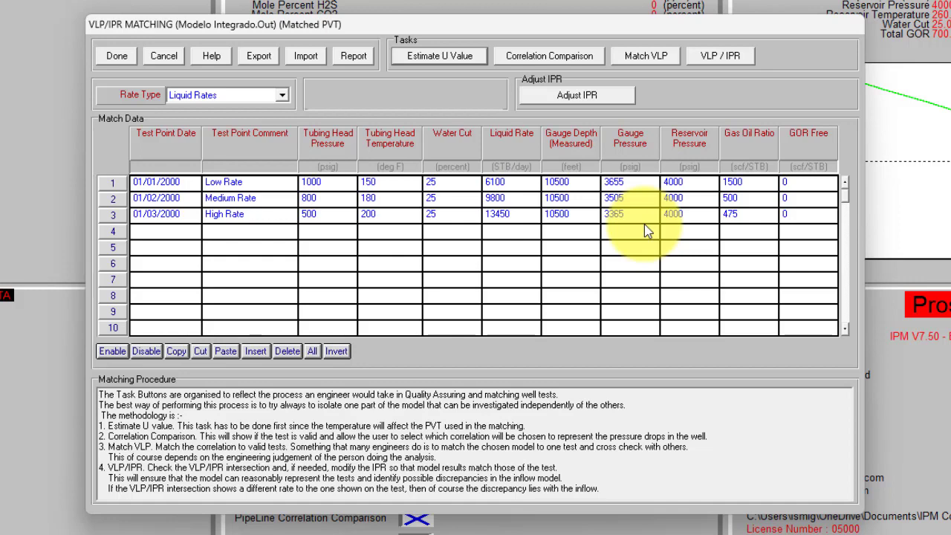
click(121, 57)
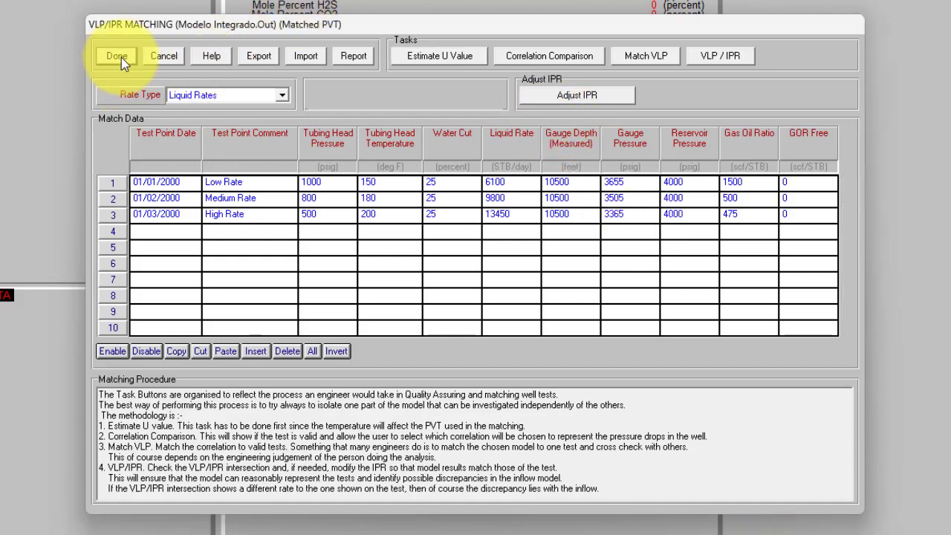
Plot the gas oil ratio against pressure from the PVT match data, review it, and close the plot and PVT dialogs.
double_click(497, 76)
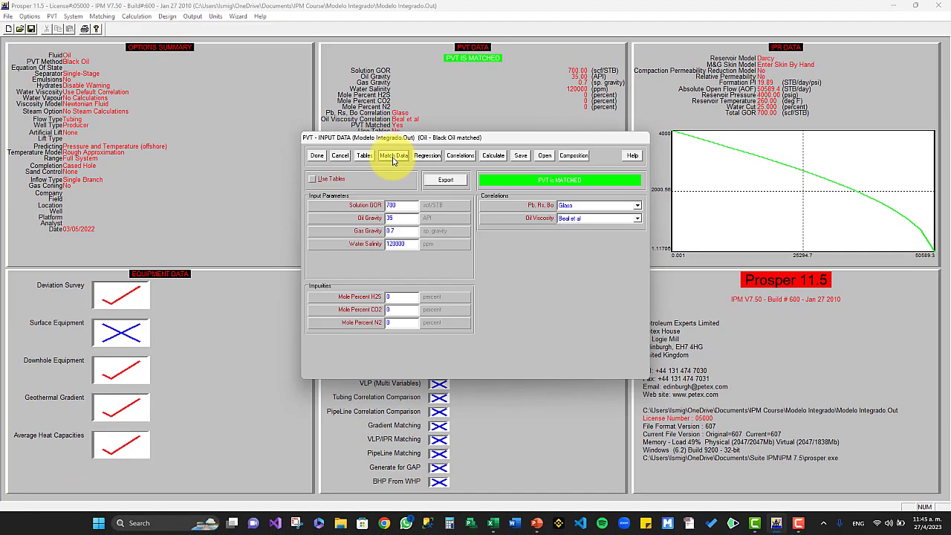
click(394, 156)
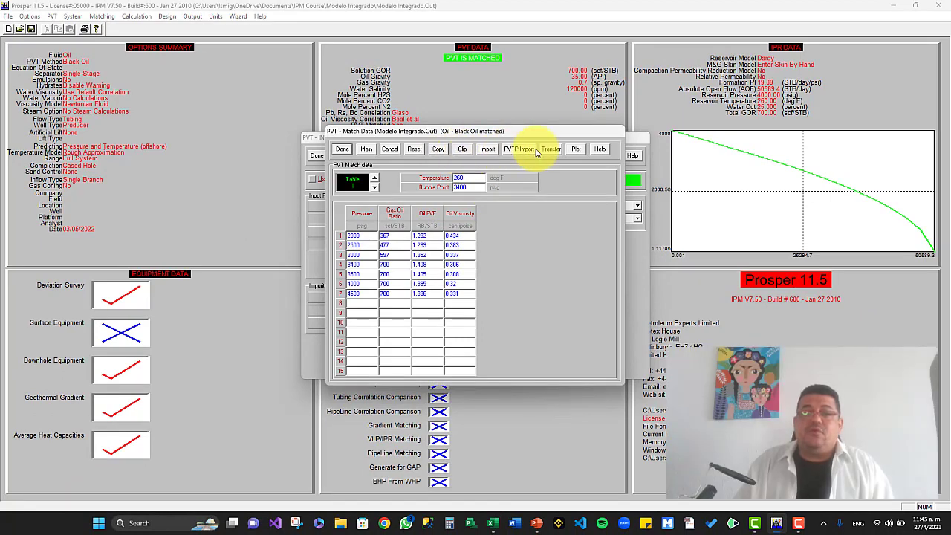
click(576, 149)
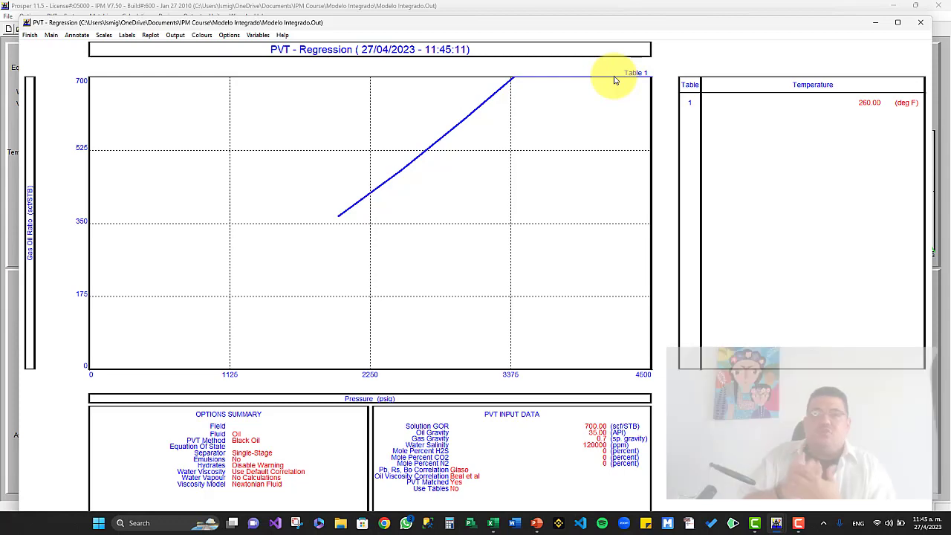
click(30, 35)
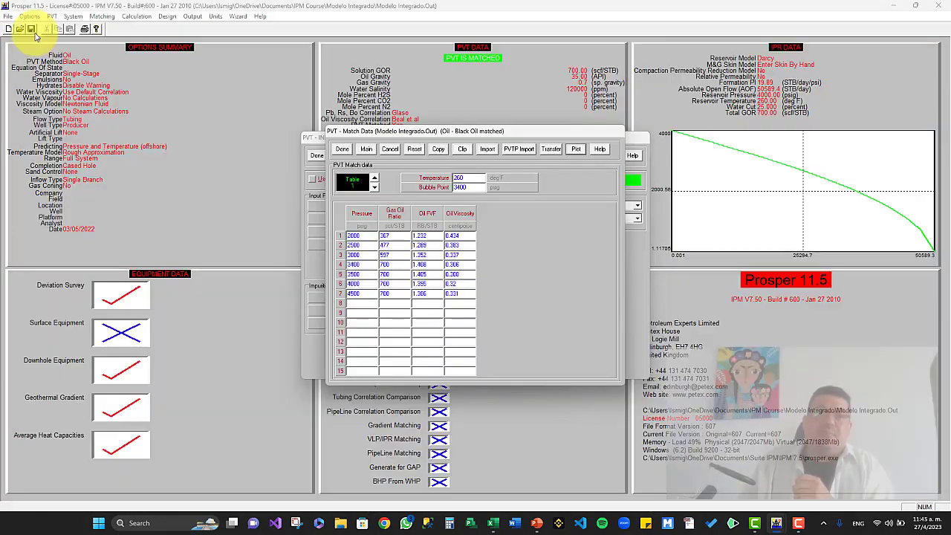
click(341, 149)
click(317, 157)
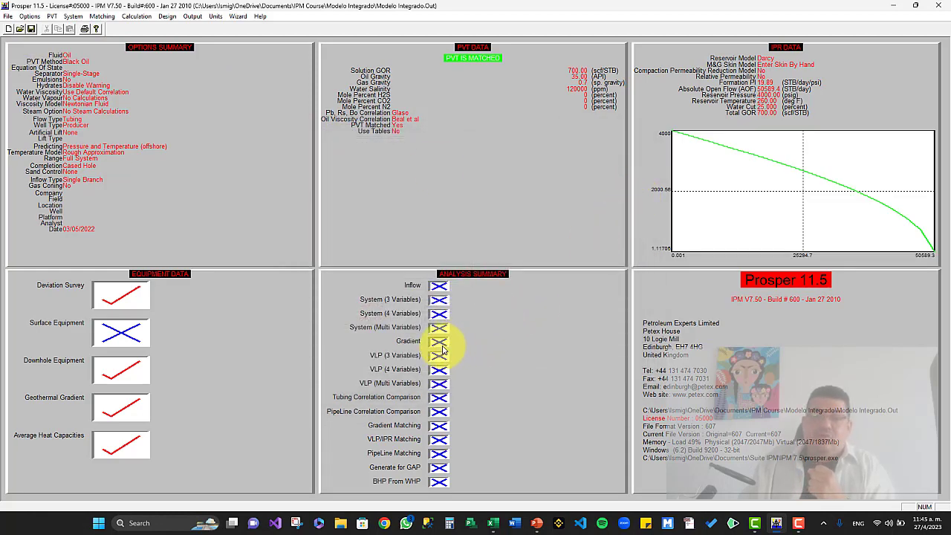
Reopen VLP/IPR matching, estimate the U value for the three test points, and transfer the calculated average to the geothermal gradient.
click(438, 439)
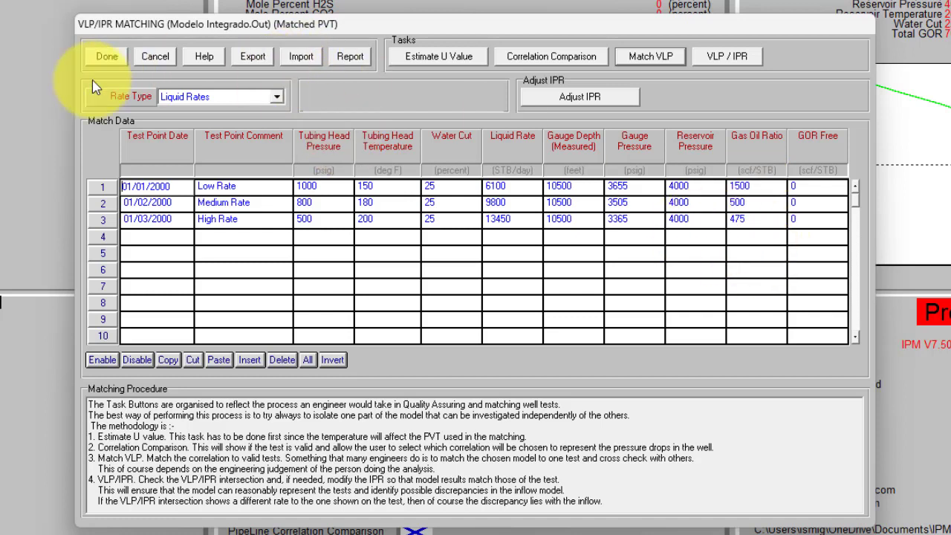
click(437, 57)
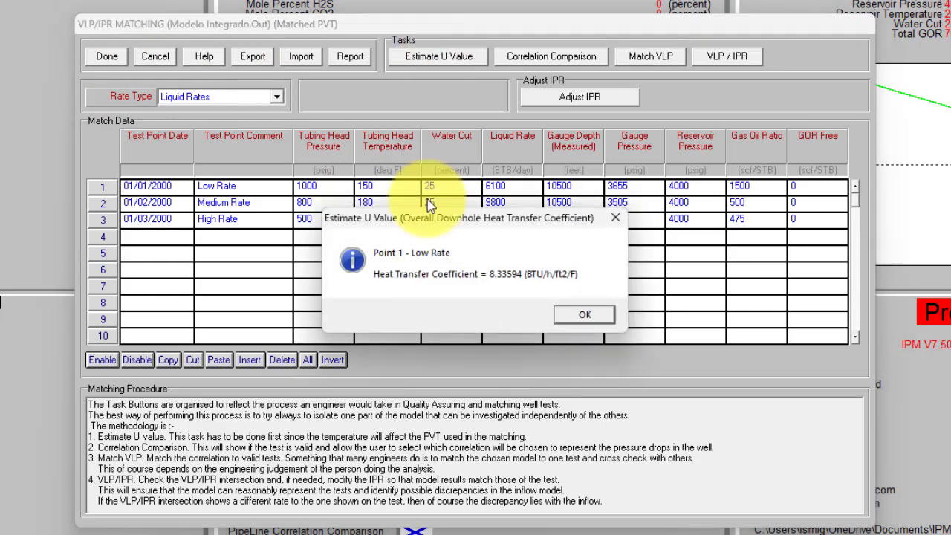
click(581, 315)
click(581, 316)
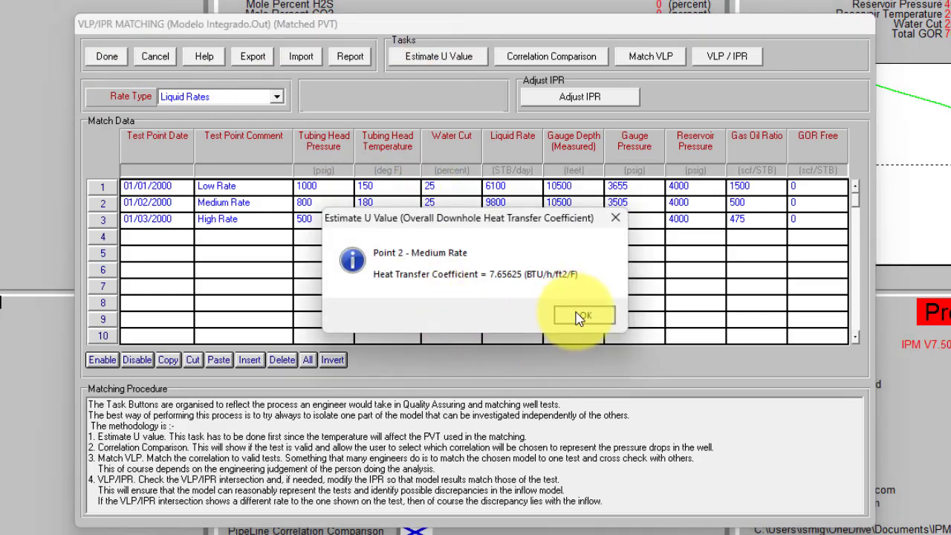
click(581, 315)
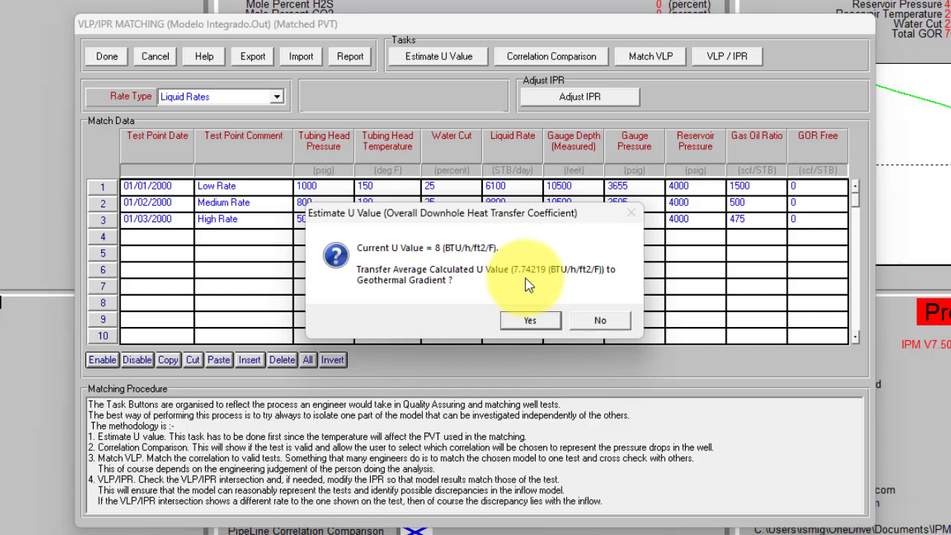
click(532, 321)
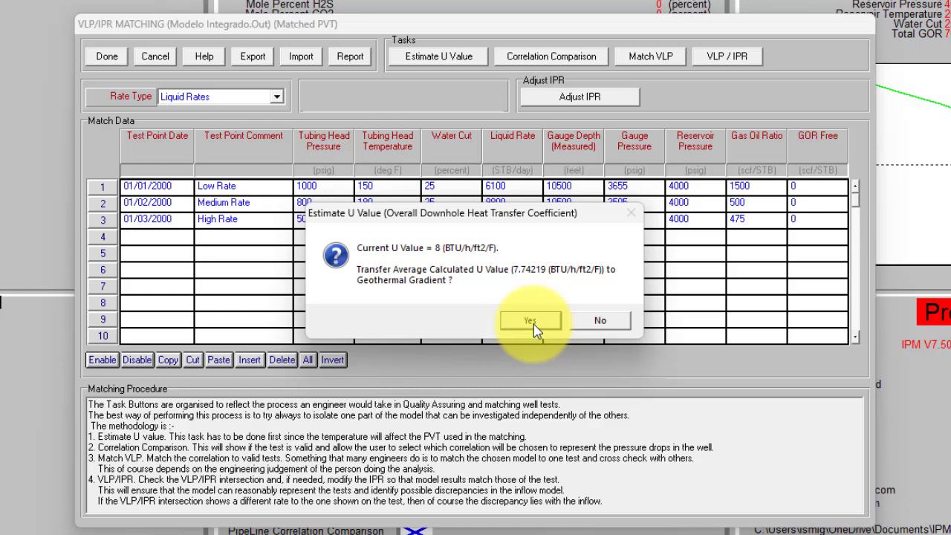
click(533, 324)
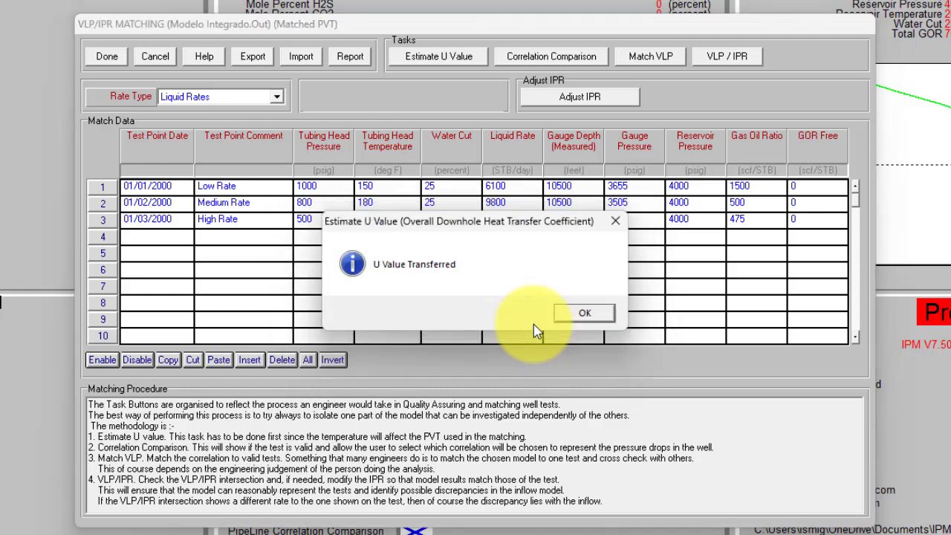
click(574, 316)
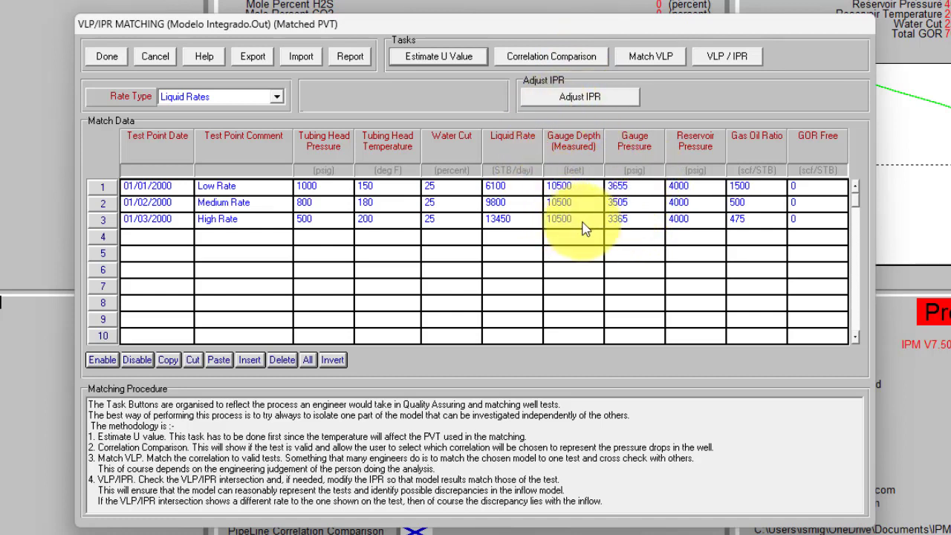
Calculate the tubing correlation comparison for the Low Rate test point with the Duns and Ros Modified and Fancher Brown correlations.
click(557, 57)
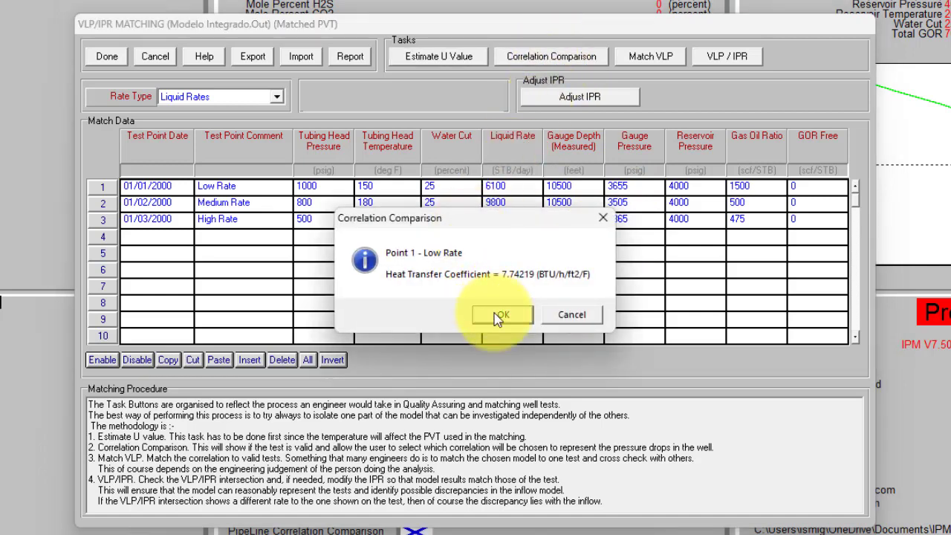
click(496, 314)
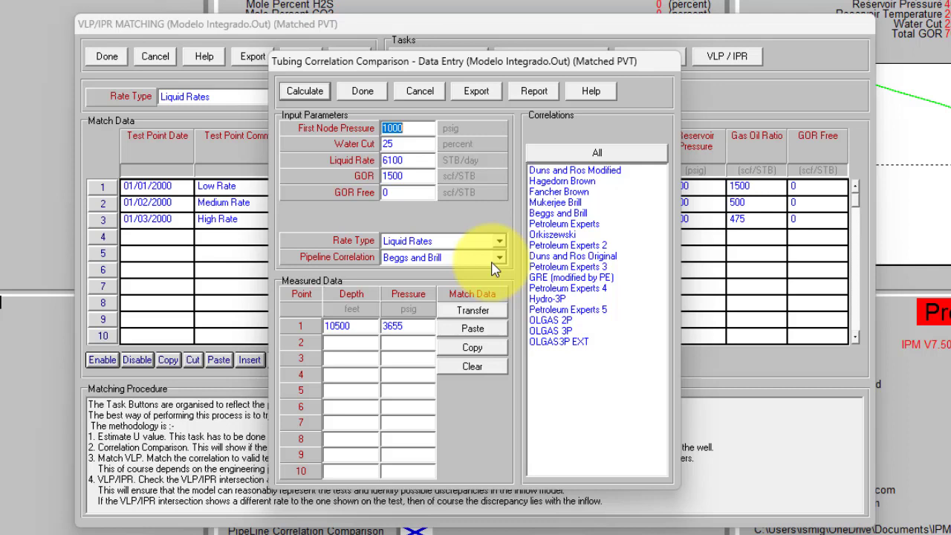
click(573, 172)
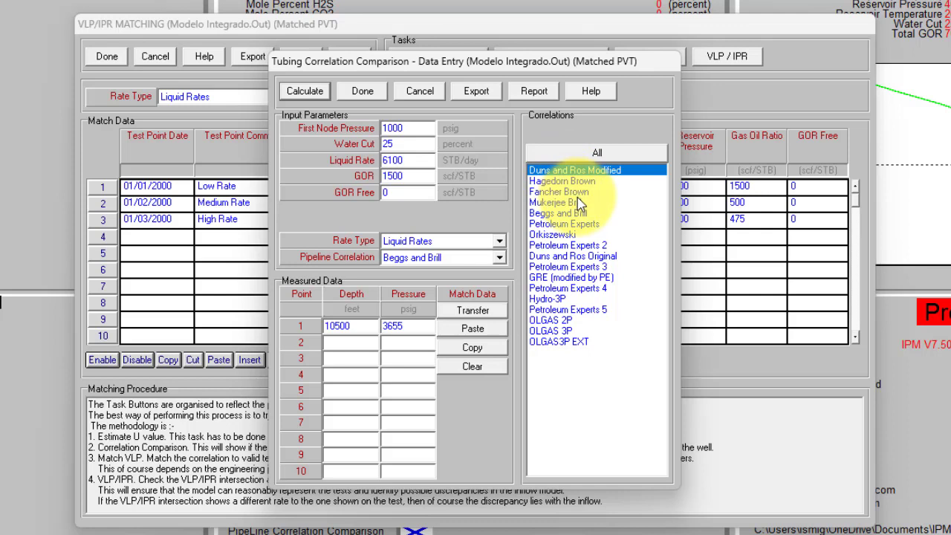
click(553, 192)
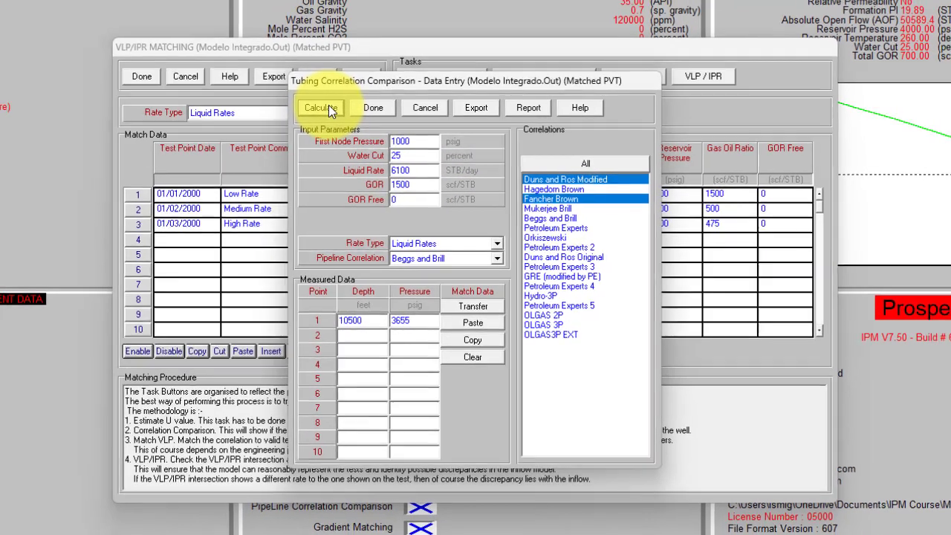
click(314, 93)
click(249, 12)
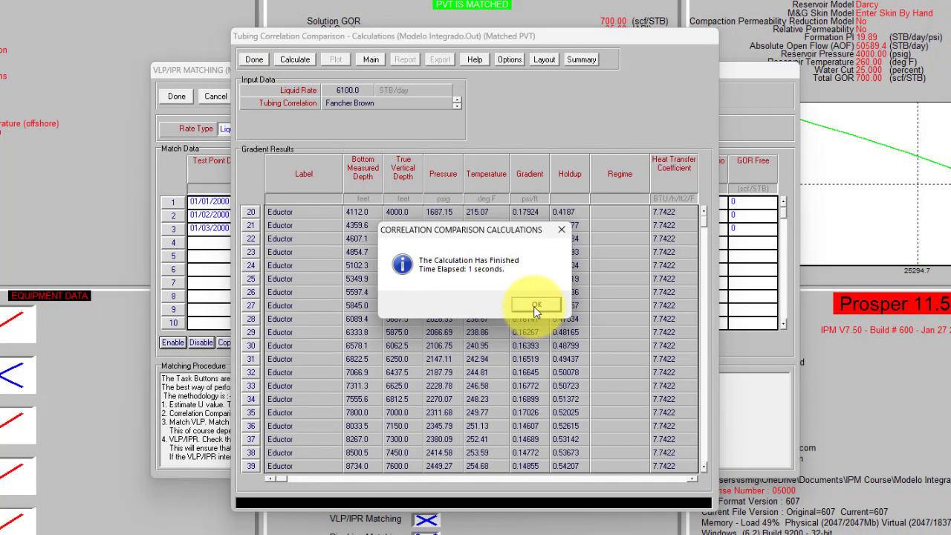
click(535, 305)
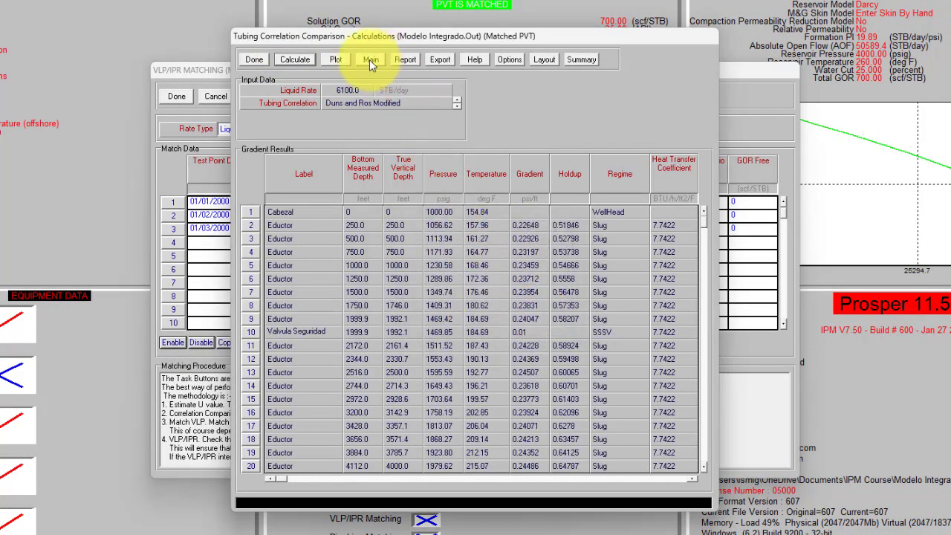
Plot the Low Rate pressure against measured depth, check the test point against both correlation curves, and close this comparison.
click(335, 59)
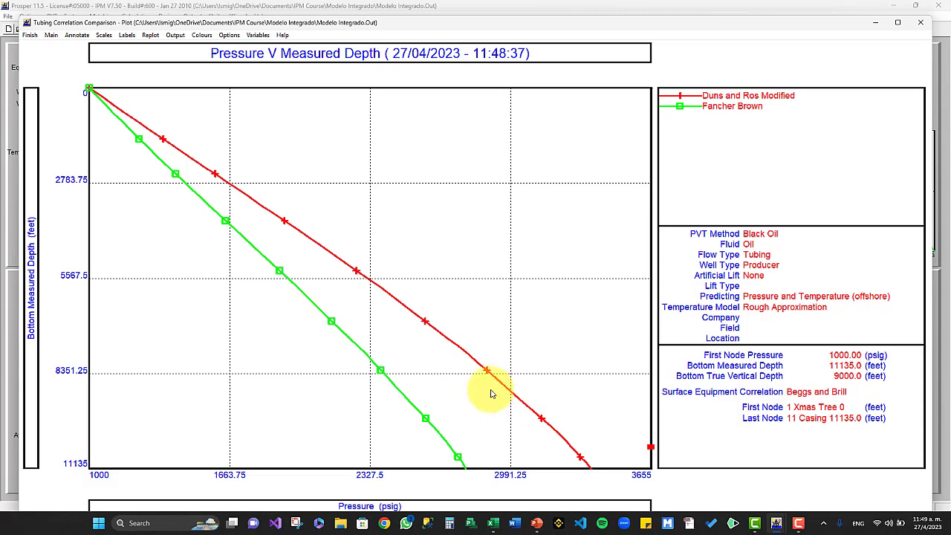
click(31, 34)
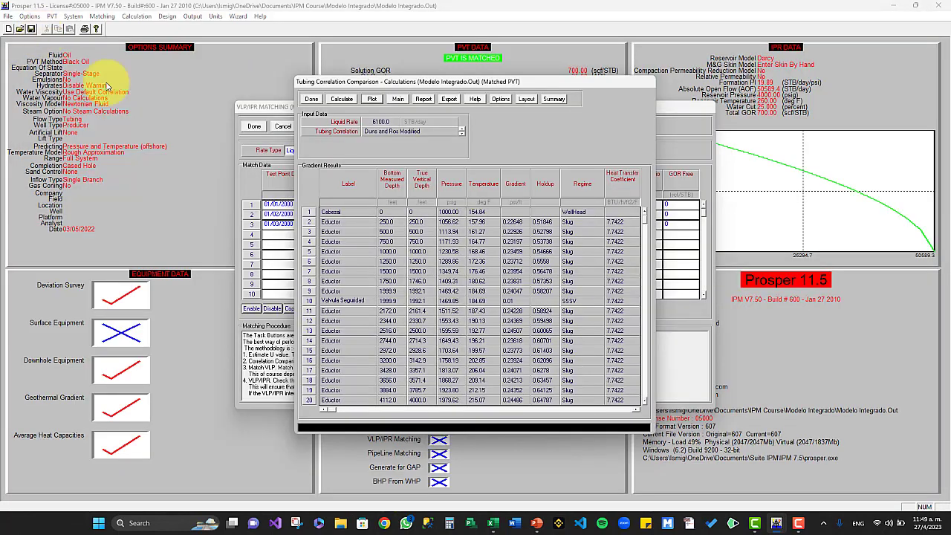
click(311, 100)
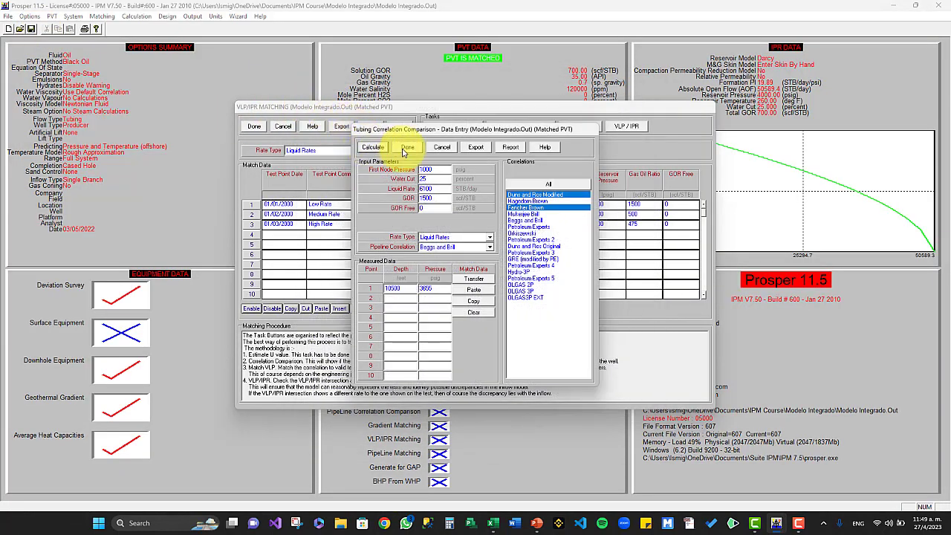
click(409, 149)
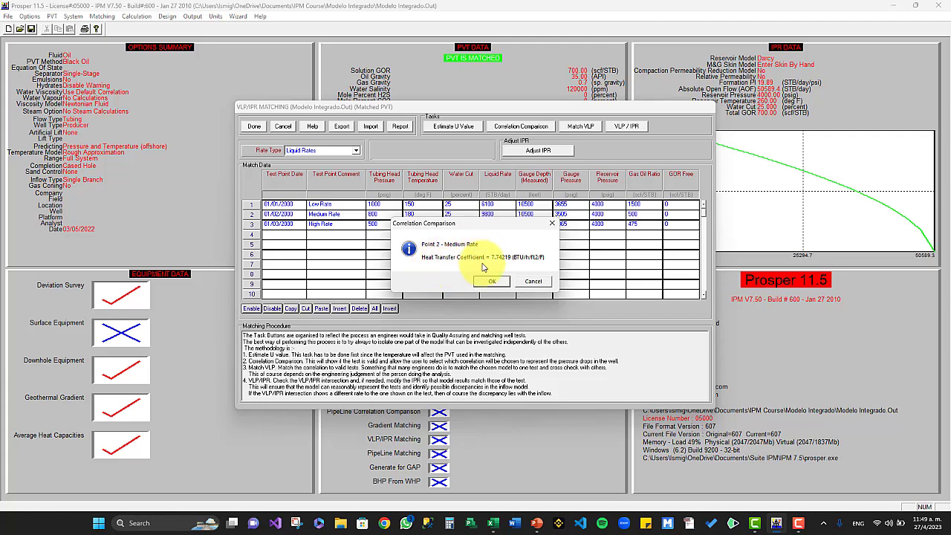
Calculate and plot the Medium Rate comparison with the same two correlations, check the test point against the curves, and close it.
click(492, 283)
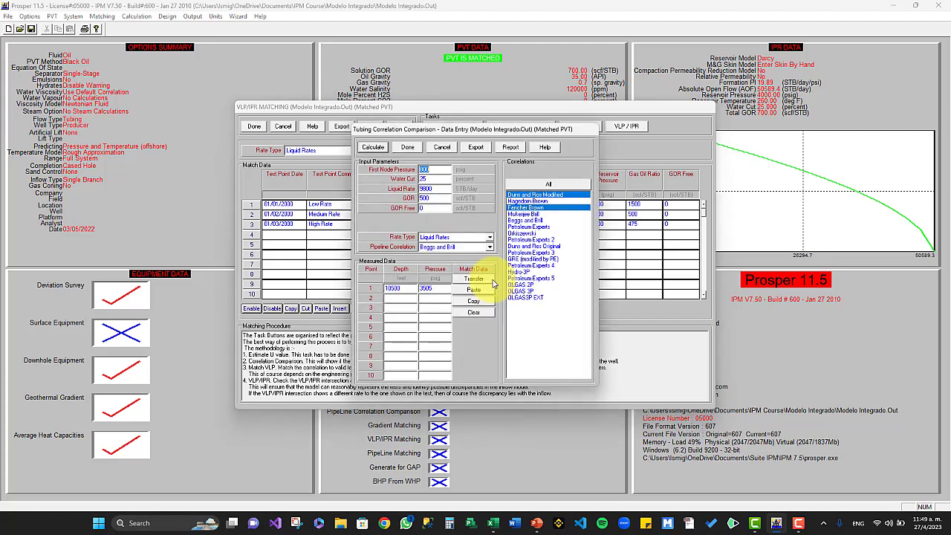
click(373, 152)
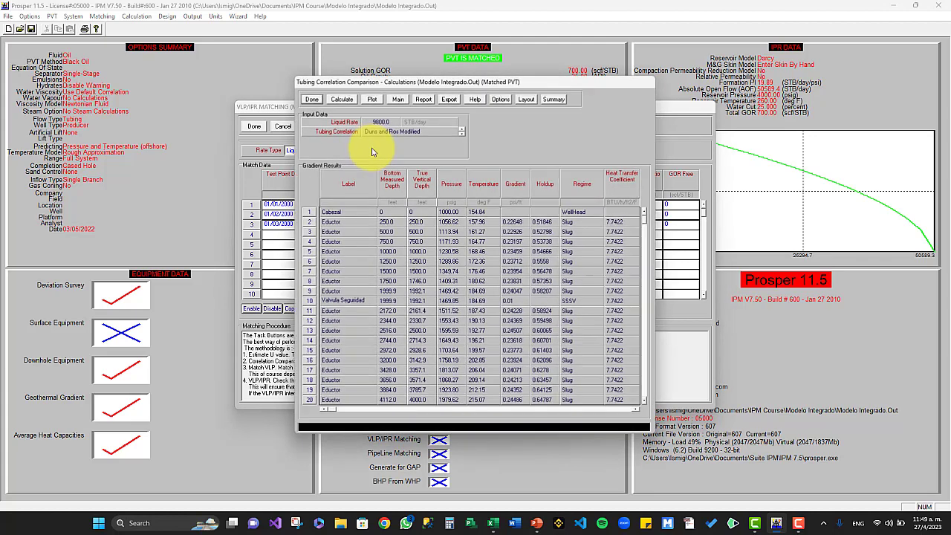
click(342, 99)
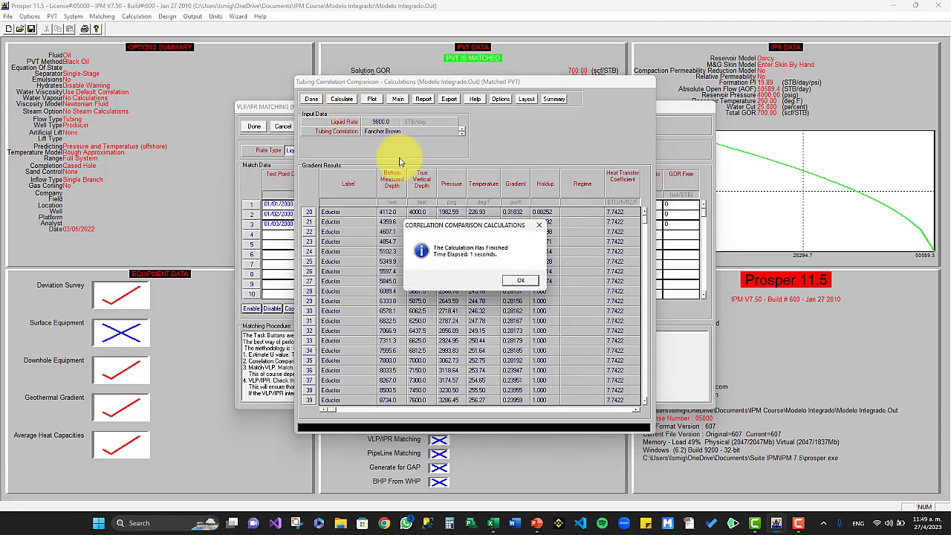
click(517, 283)
click(374, 100)
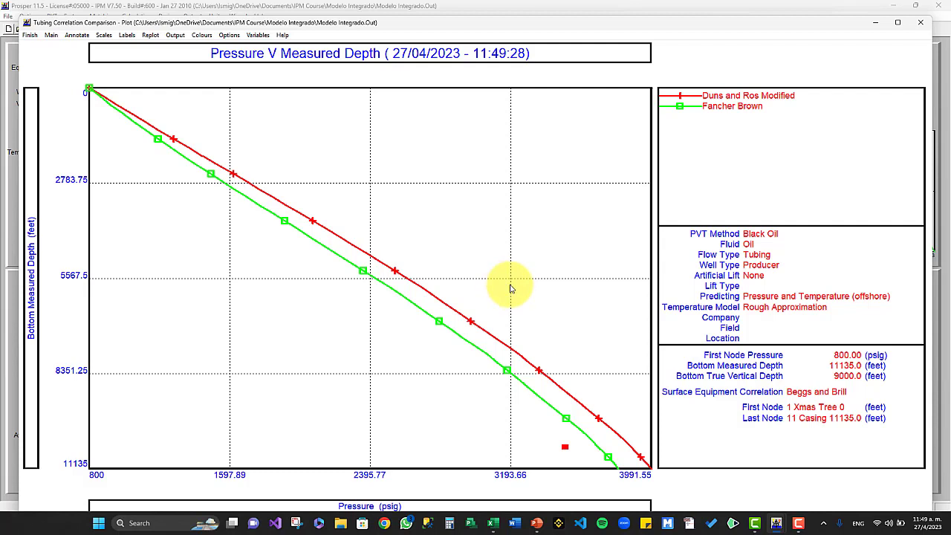
click(562, 446)
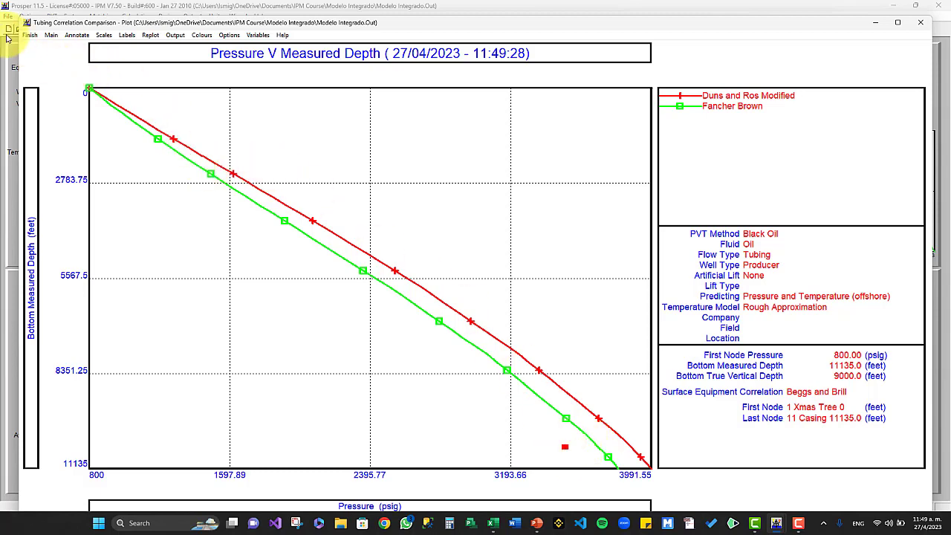
click(30, 37)
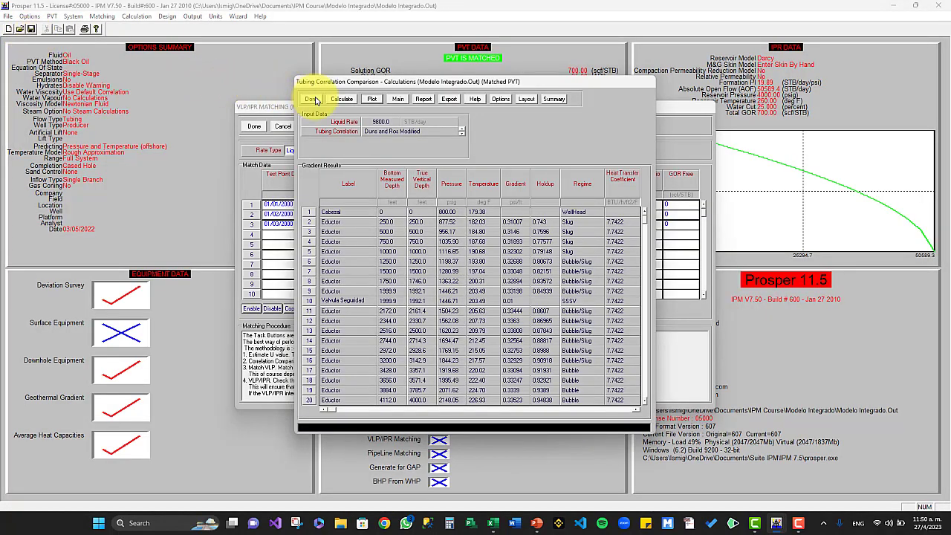
click(315, 97)
click(407, 147)
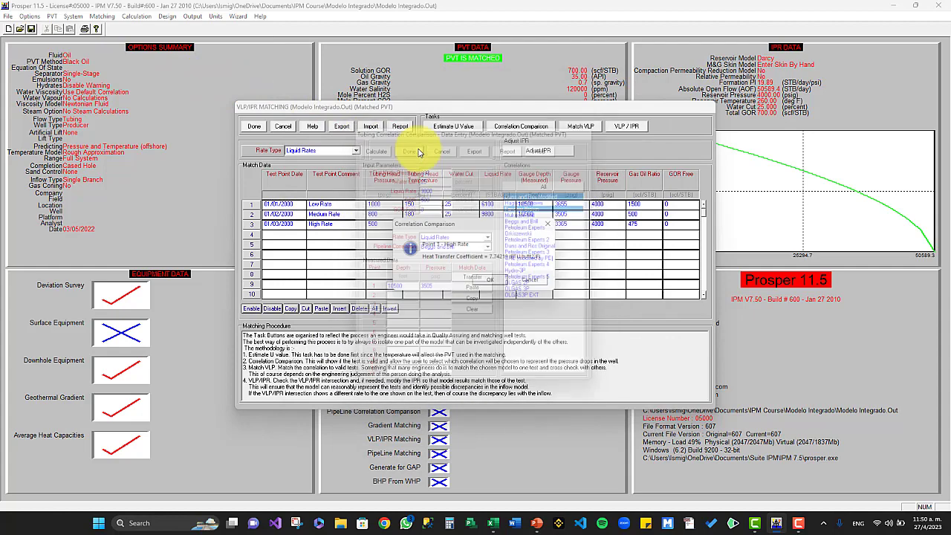
Calculate and plot the High Rate comparison with Duns and Ros Modified and Fancher Brown, check its test point, and return to the match data.
click(492, 287)
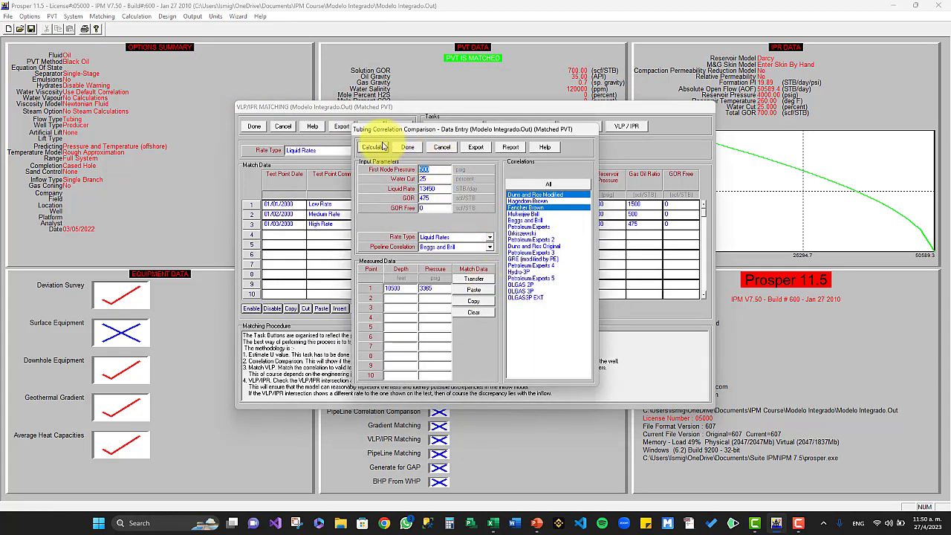
click(384, 146)
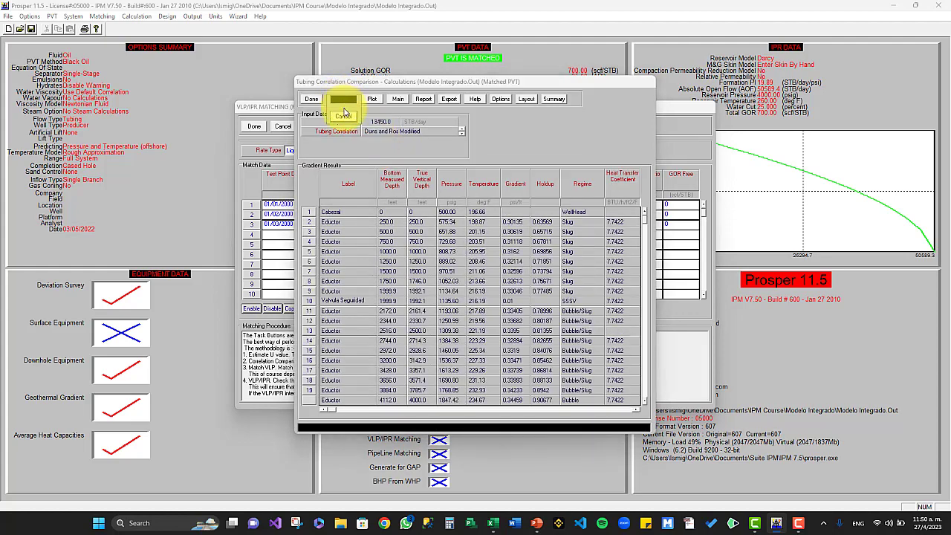
click(515, 280)
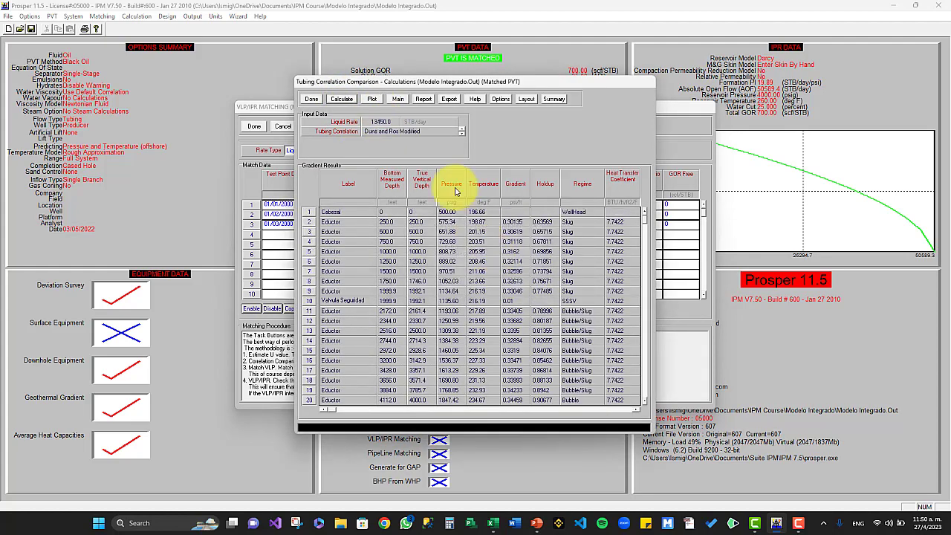
click(371, 99)
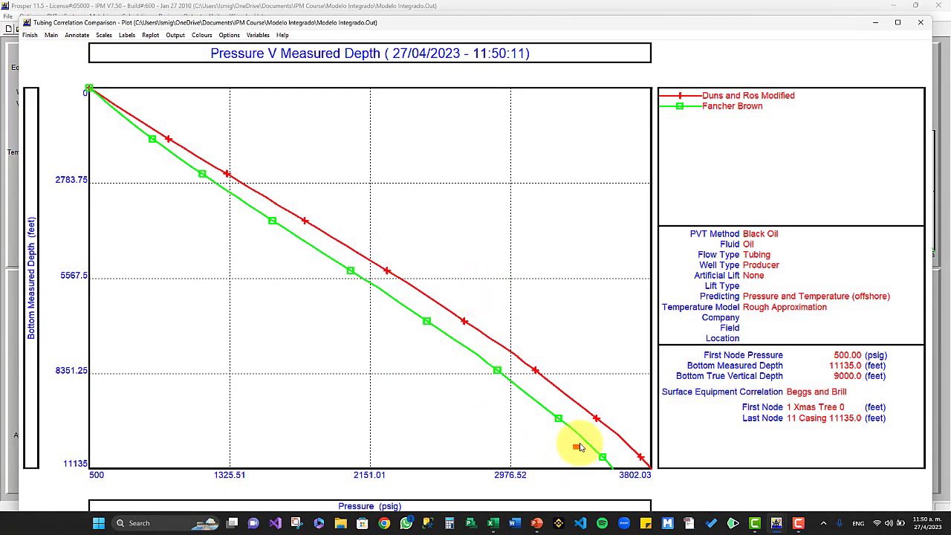
click(579, 445)
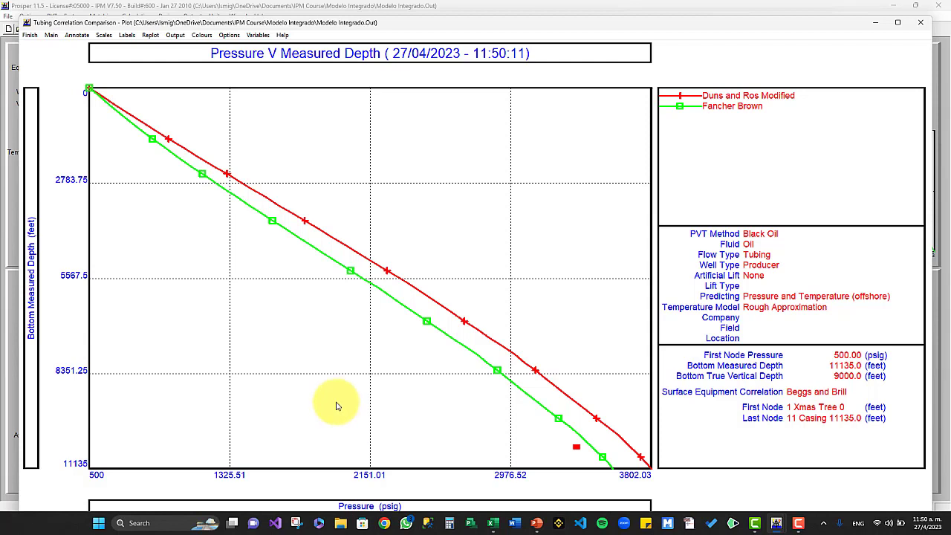
click(29, 36)
click(312, 101)
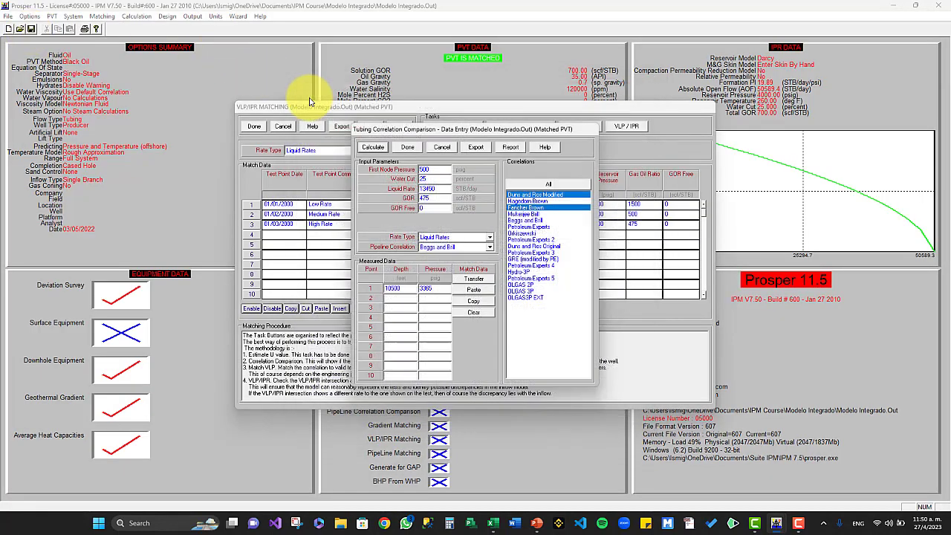
click(403, 148)
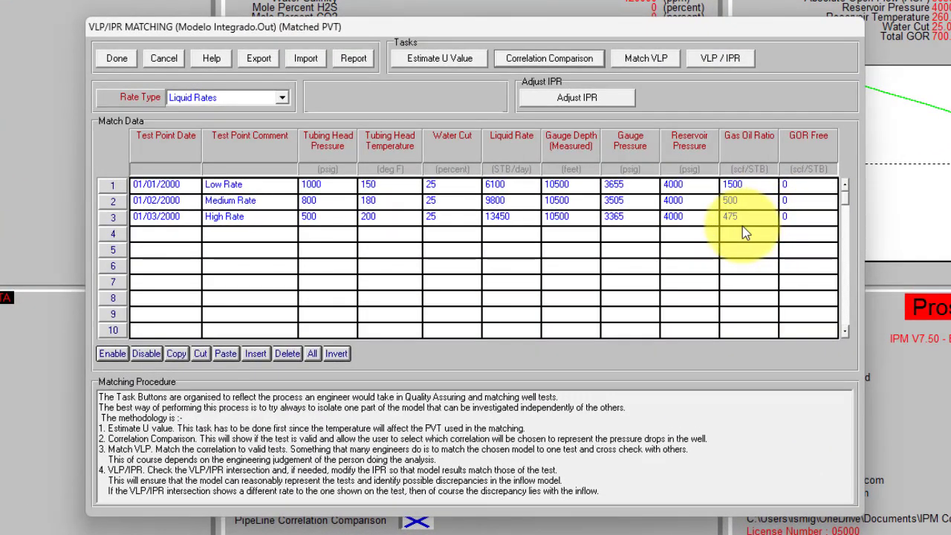
Set the Gas Oil Ratio to 700 scf/STB for the Low Rate, Medium Rate and High Rate test points.
click(745, 182)
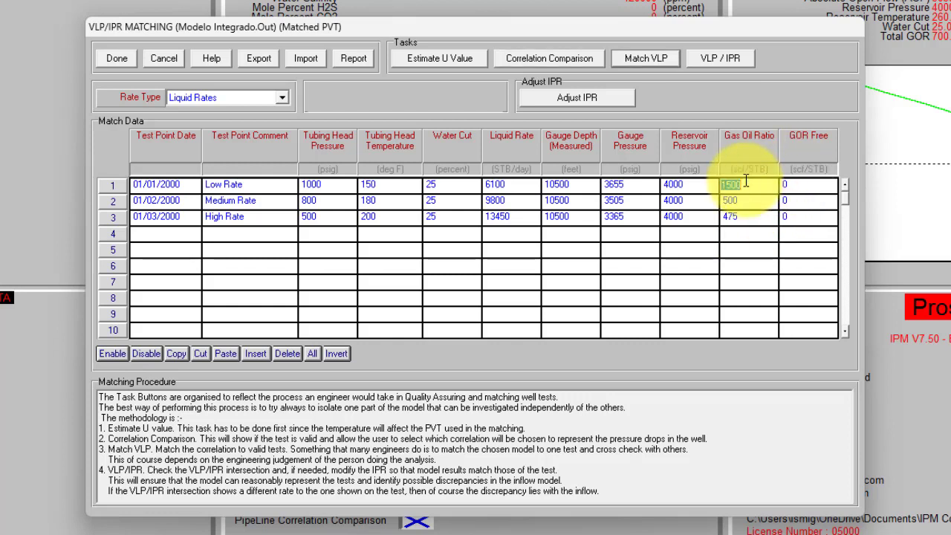
text(700)
click(751, 197)
text(7)
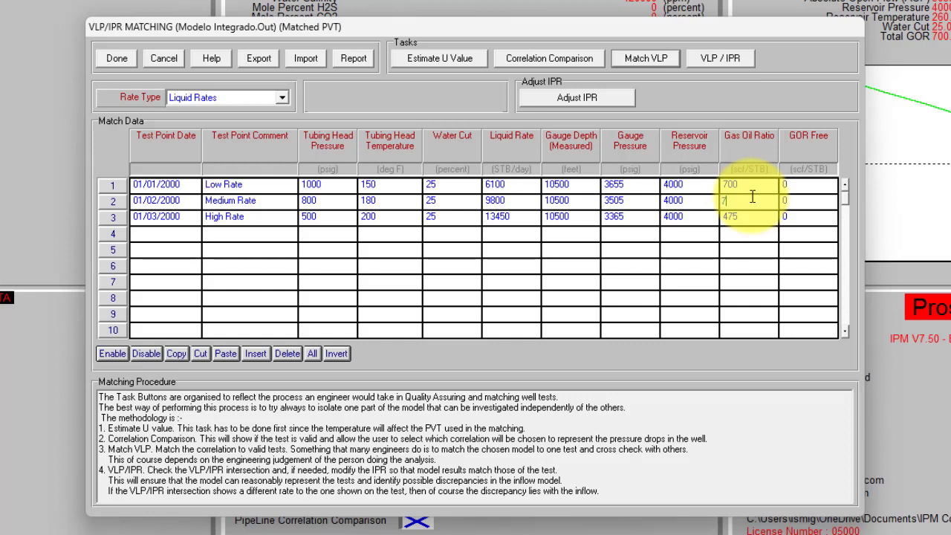
text(00)
click(752, 219)
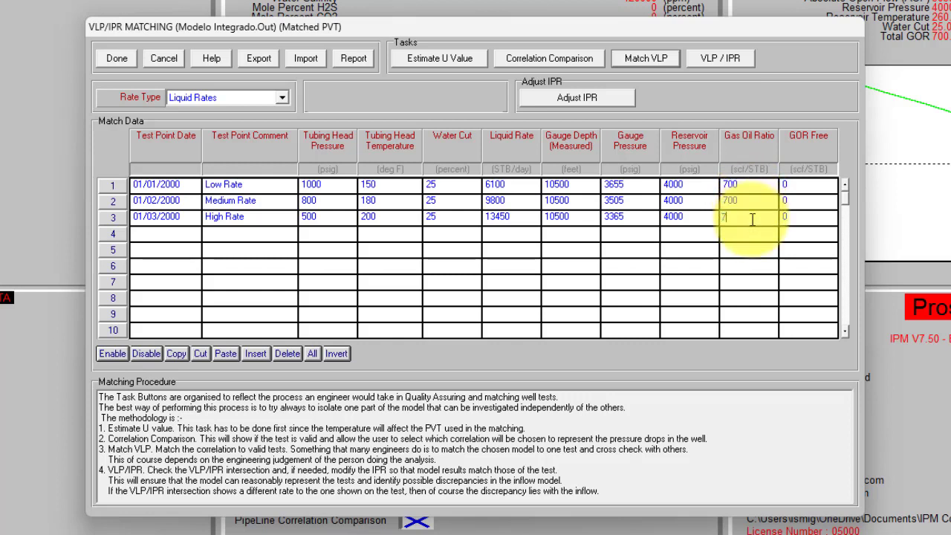
text(700)
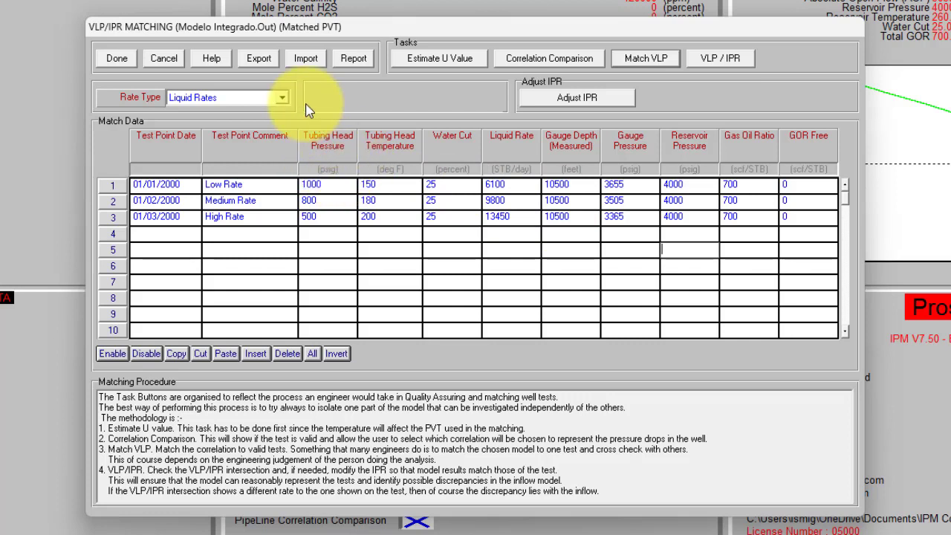
Estimate the U value for the three test points again and transfer the average to the geothermal gradient.
click(449, 57)
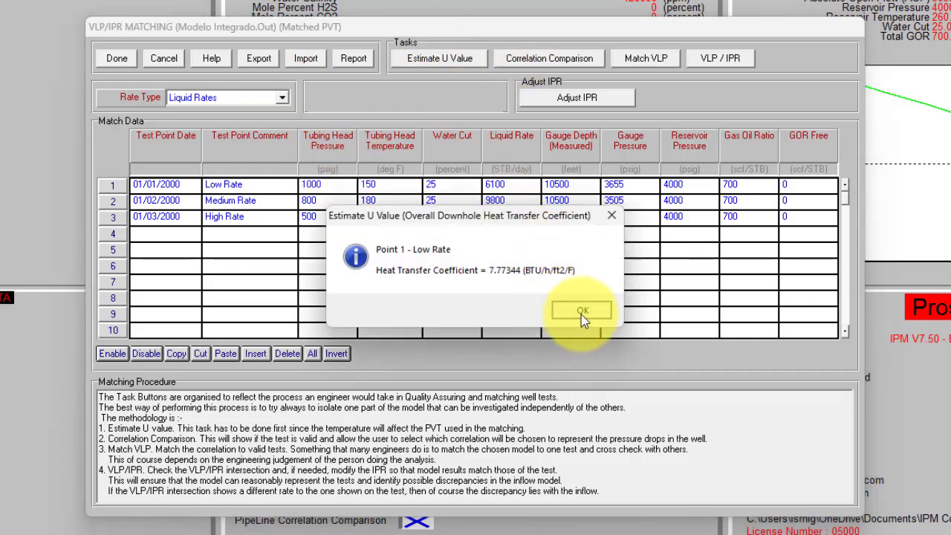
click(580, 312)
click(580, 312)
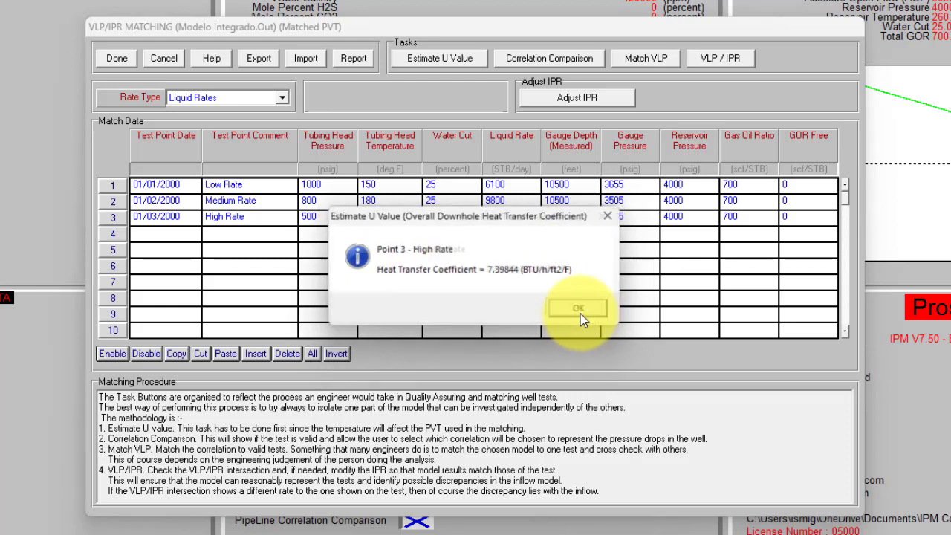
click(580, 312)
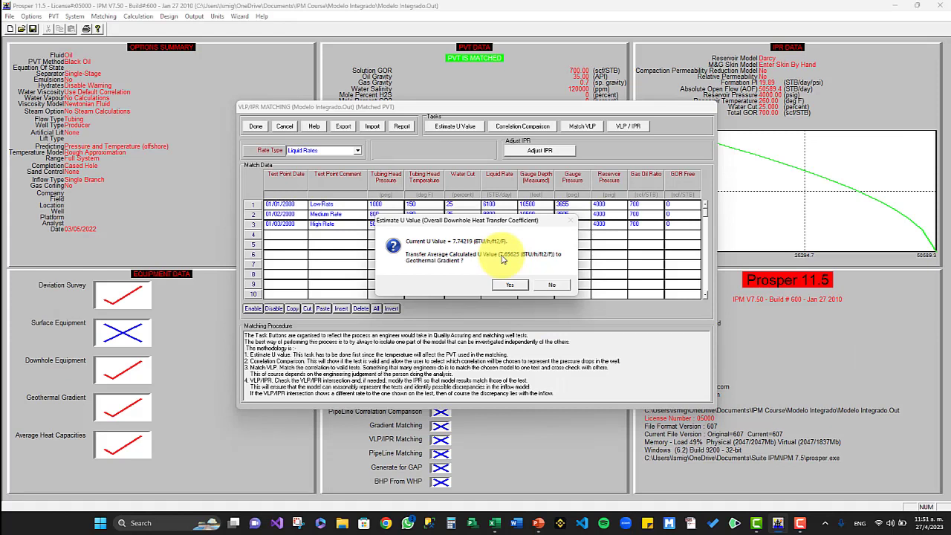
click(510, 286)
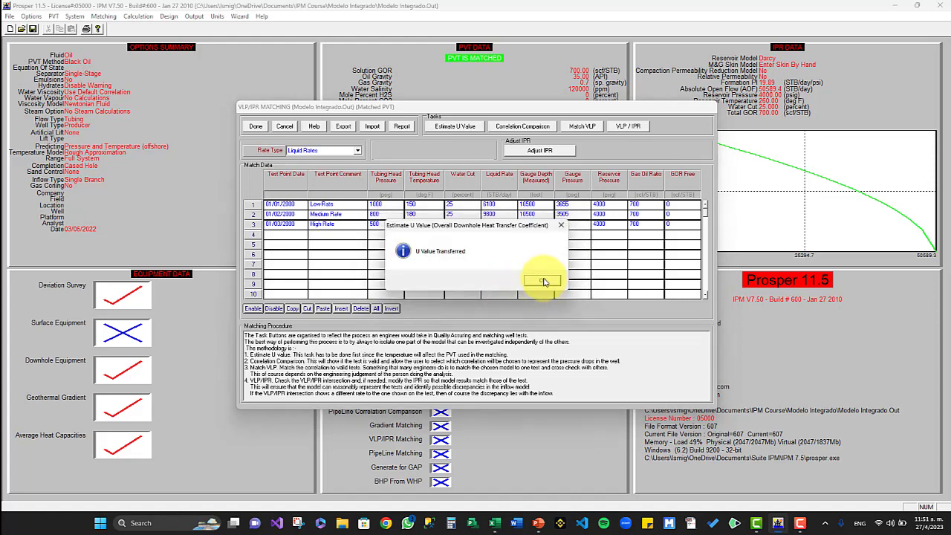
click(542, 281)
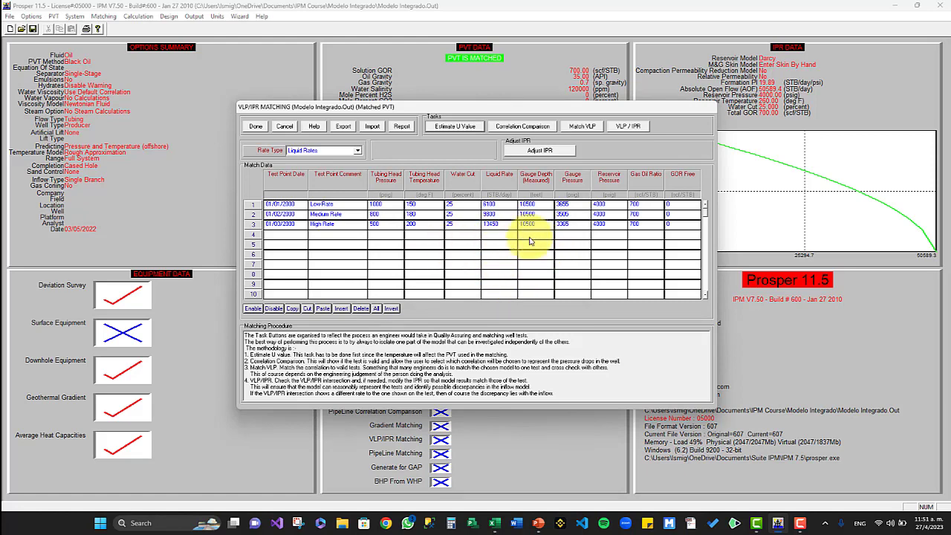
Calculate and plot the Low Rate comparison with Duns and Ros Modified and Fancher Brown, check the test point, and close it.
click(524, 127)
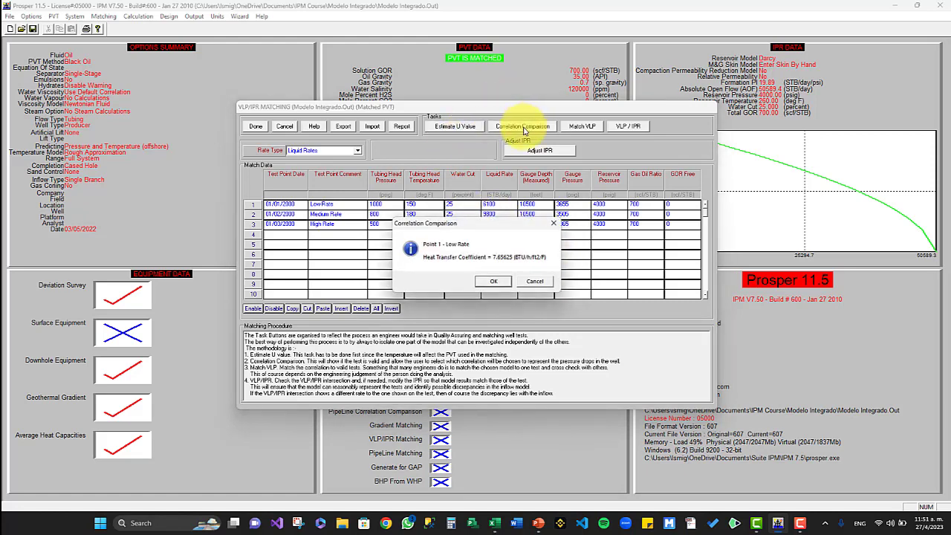
click(494, 281)
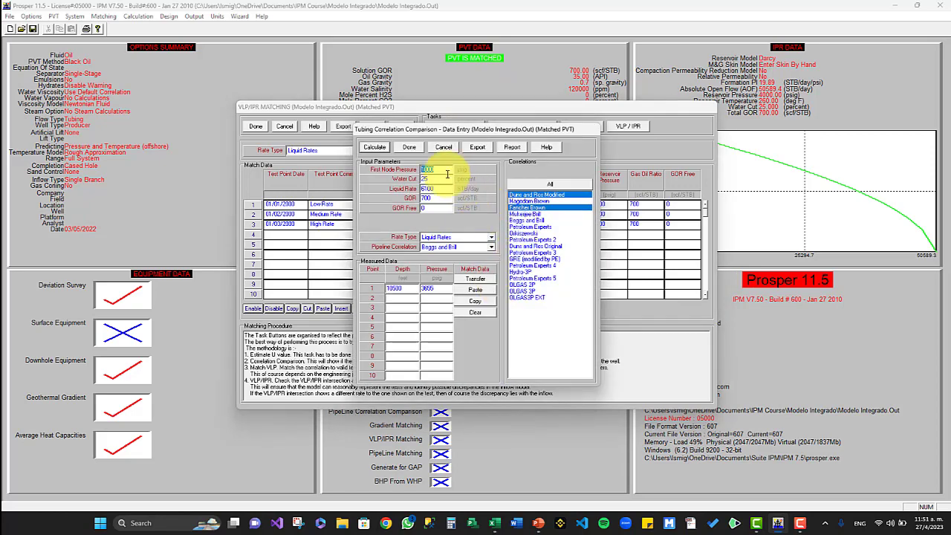
click(380, 147)
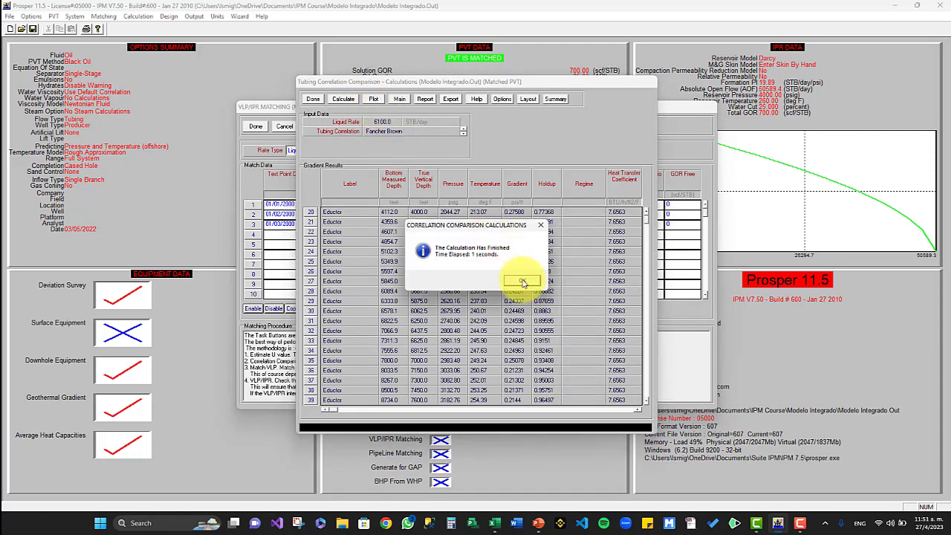
click(520, 280)
click(372, 98)
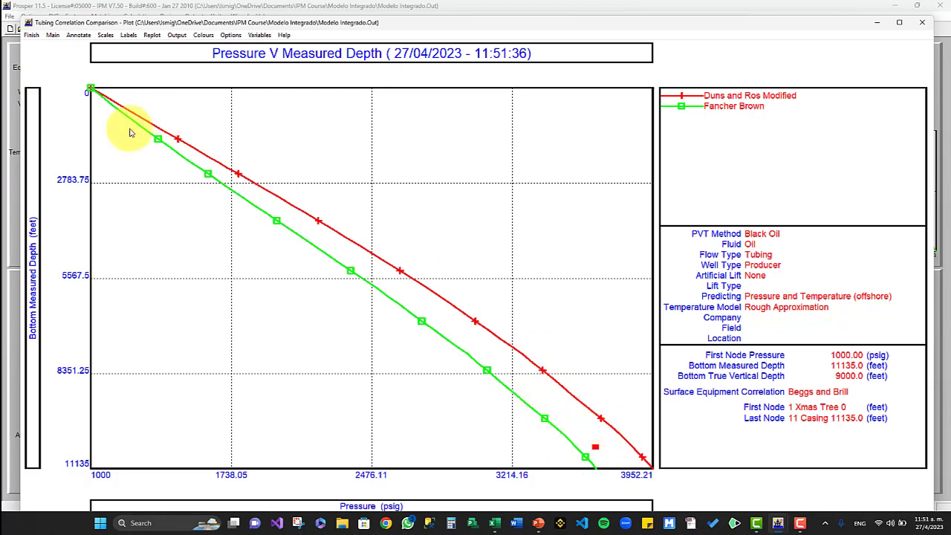
click(31, 35)
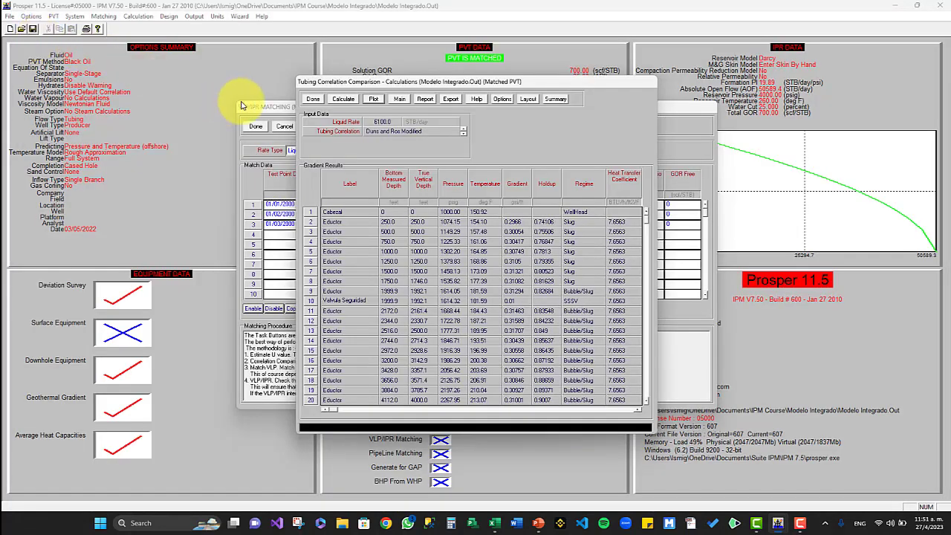
click(311, 103)
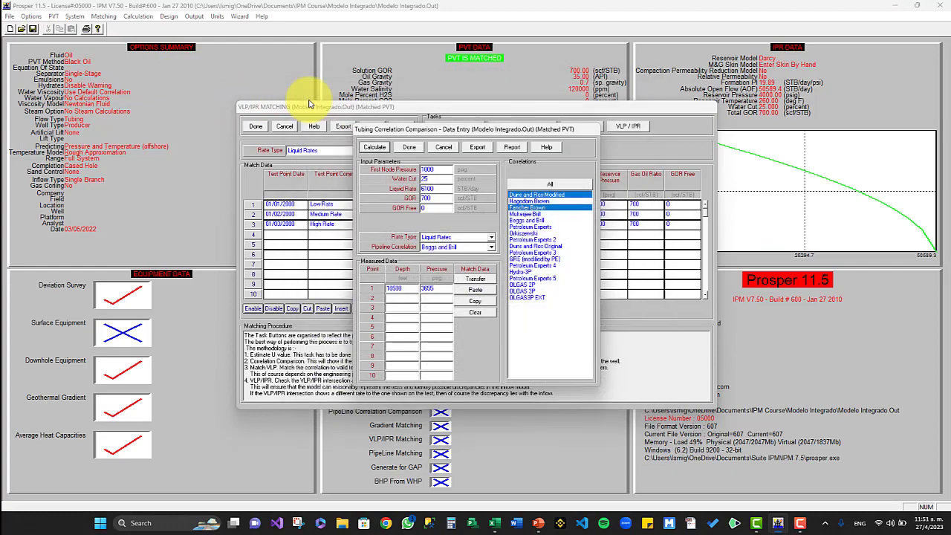
click(409, 148)
Recalculate and plot the Medium Rate comparison with the same two correlations, check its test point against the curves, and close it.
click(493, 281)
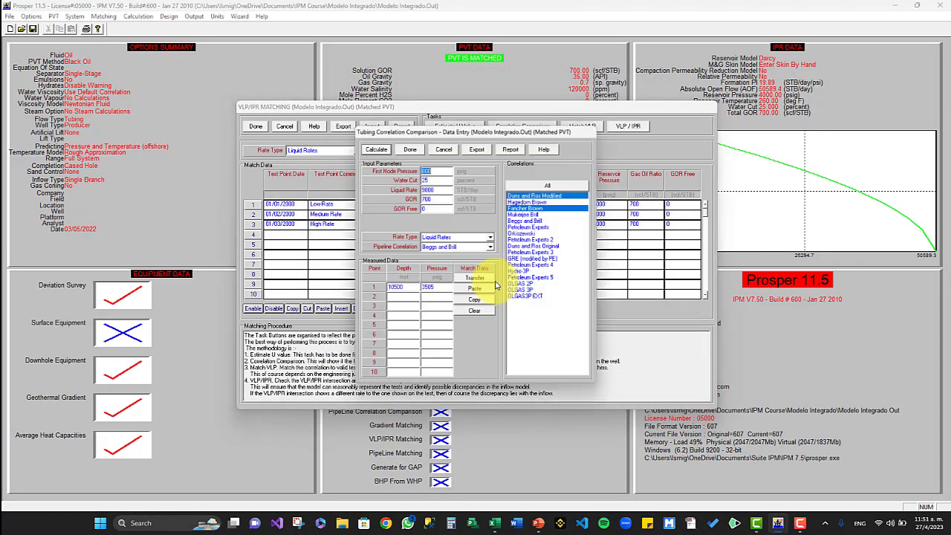
click(379, 148)
click(344, 99)
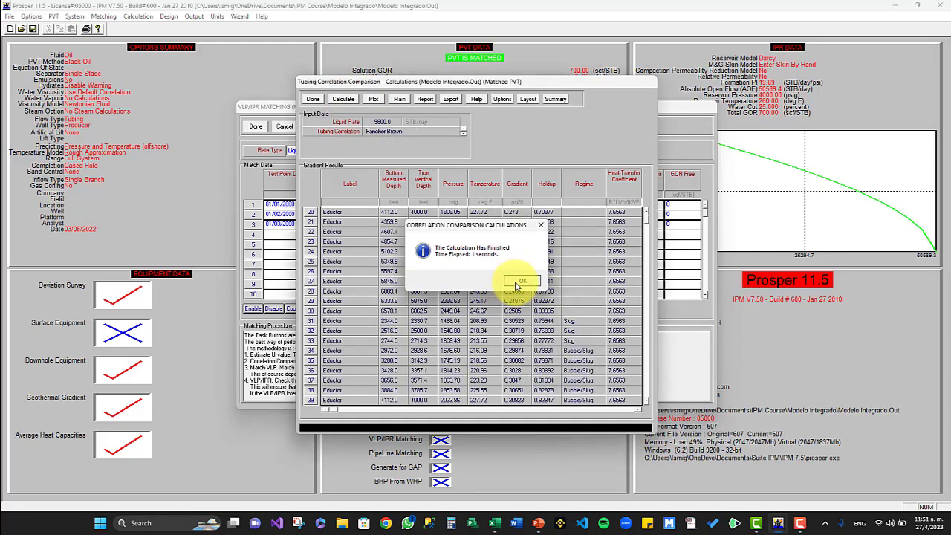
click(522, 279)
click(373, 98)
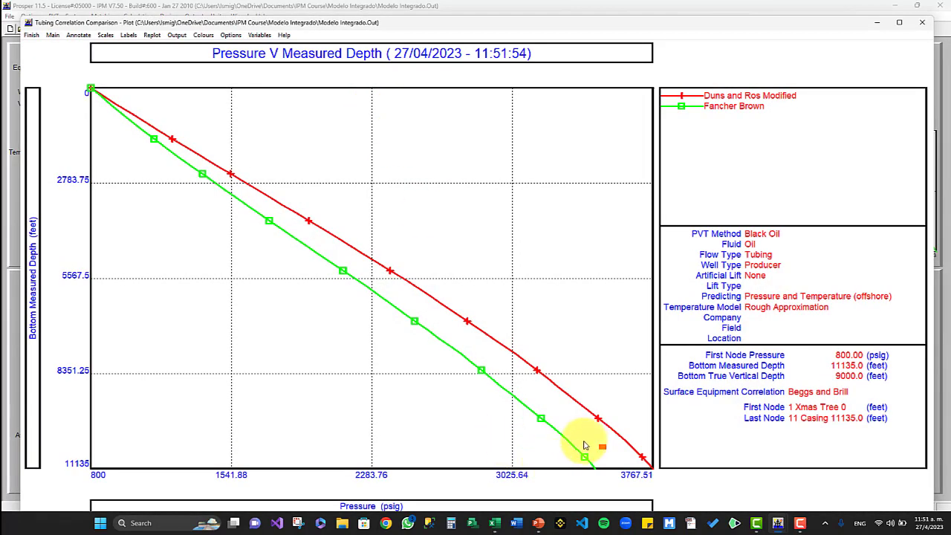
click(33, 36)
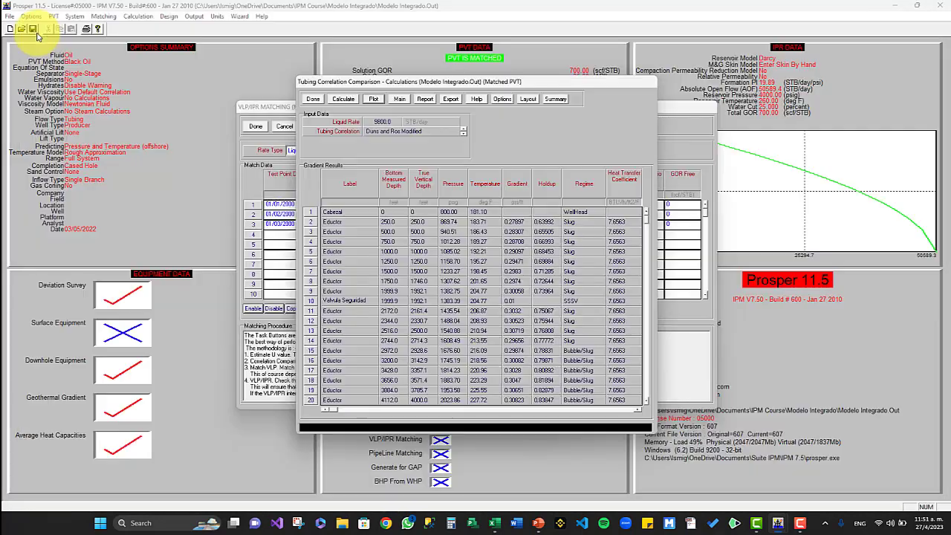
click(313, 101)
click(402, 146)
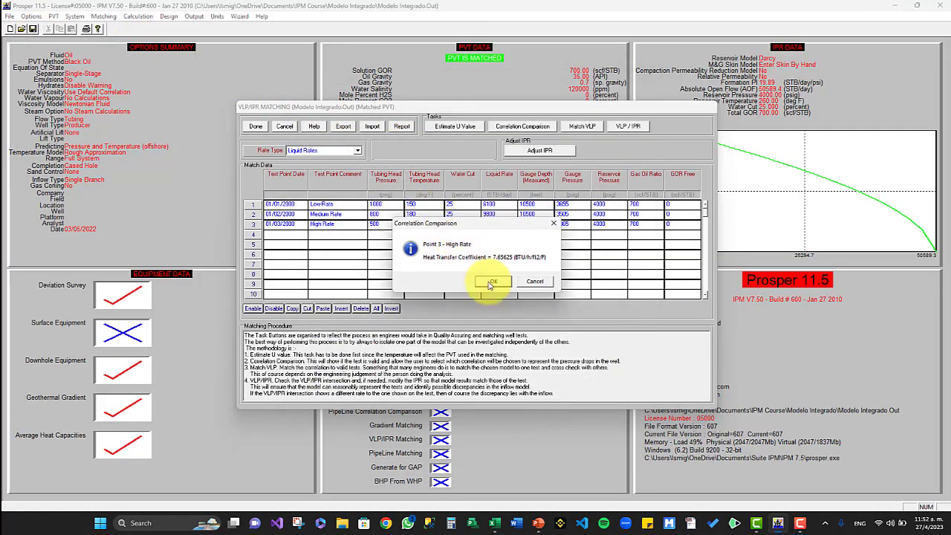
Recalculate and plot the High Rate comparison with both correlations, check its test point, and return to the match data.
click(491, 282)
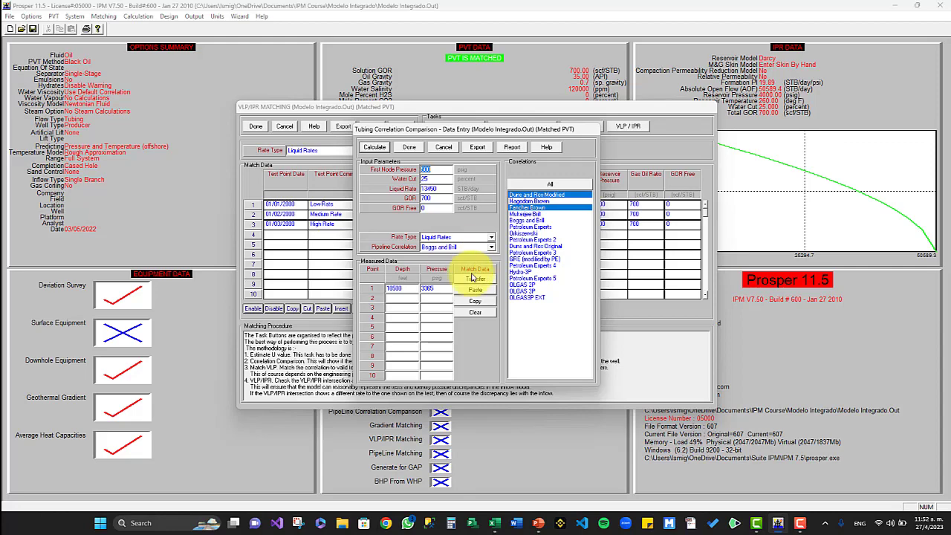
click(381, 148)
click(343, 98)
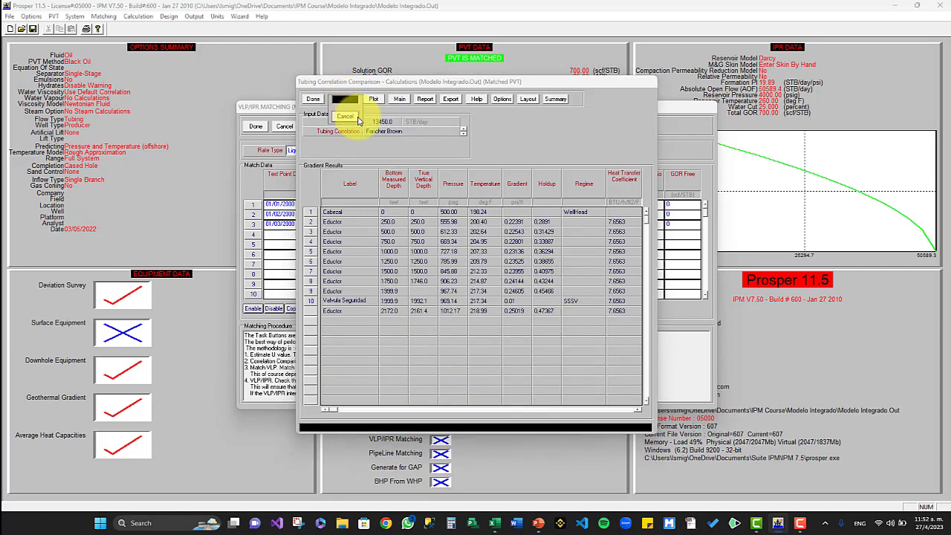
click(573, 275)
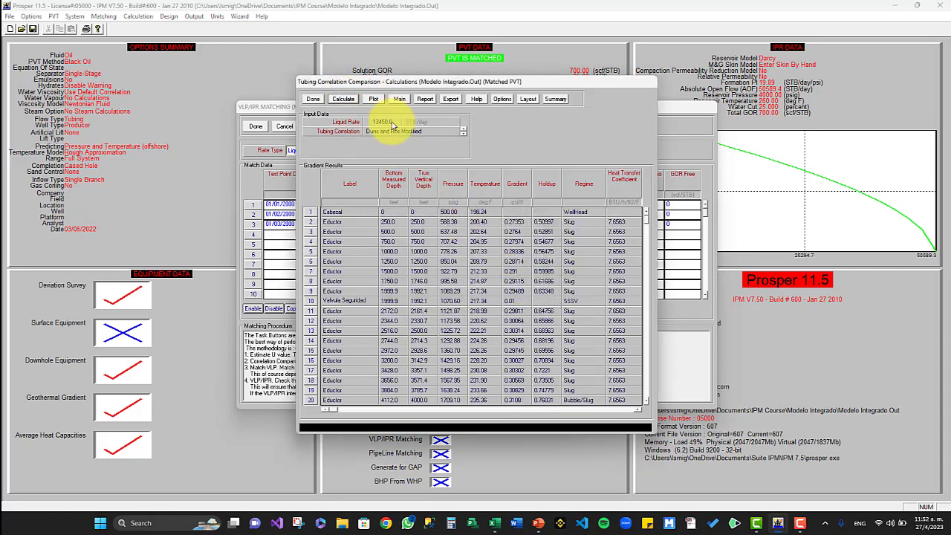
click(373, 99)
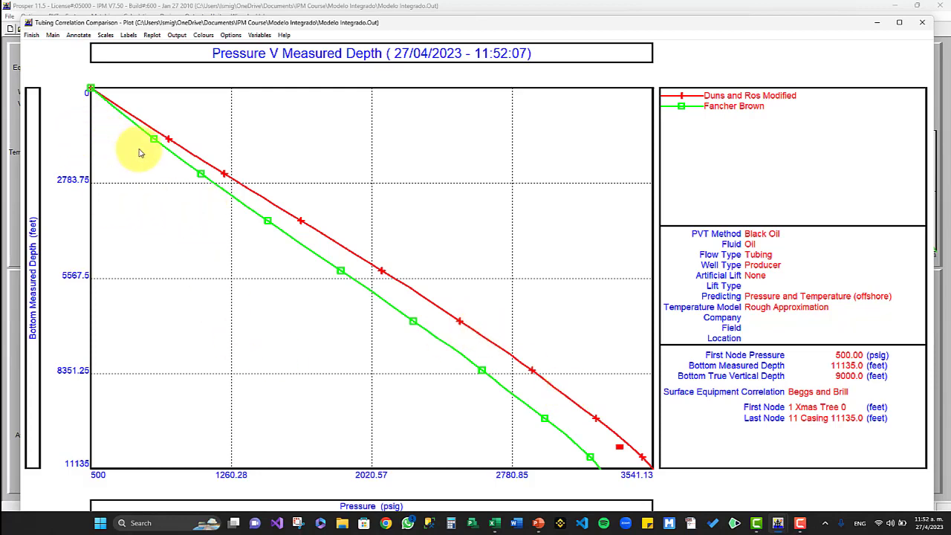
click(32, 35)
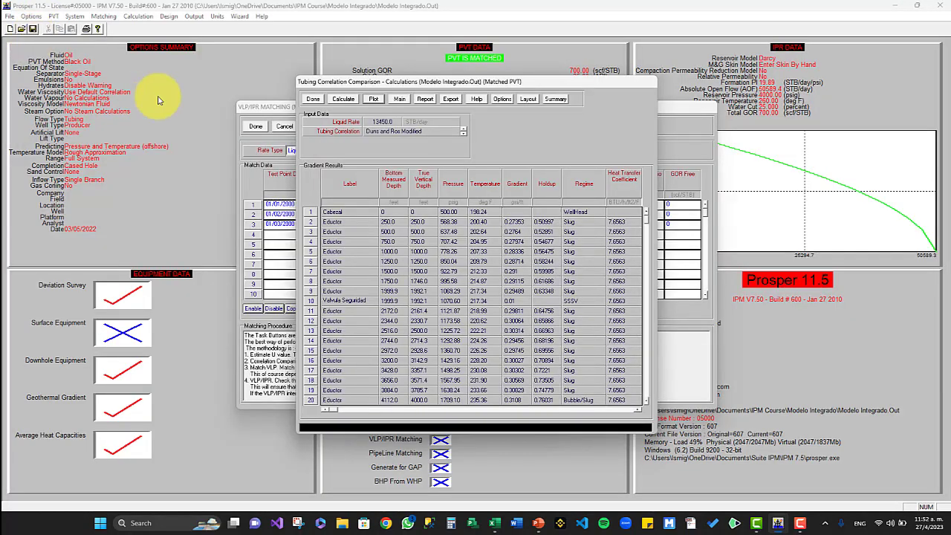
click(312, 101)
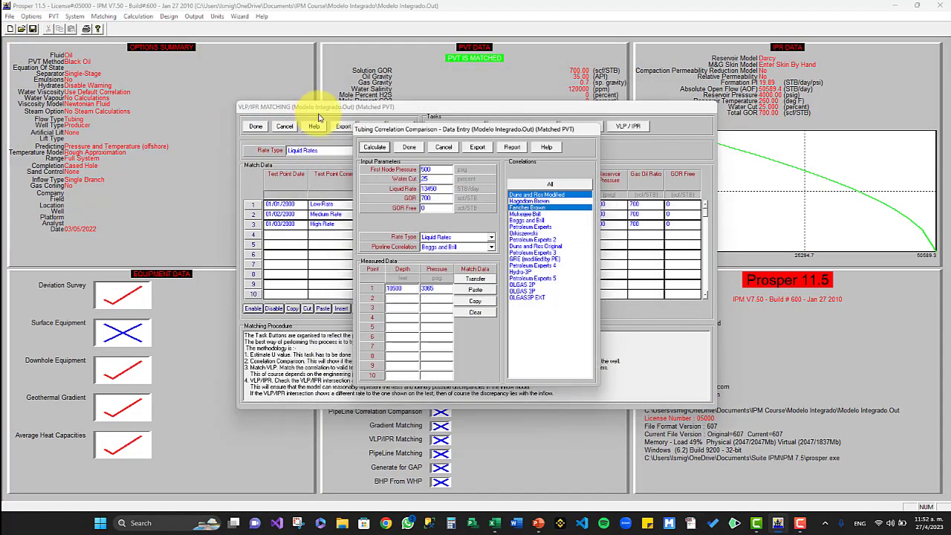
click(409, 147)
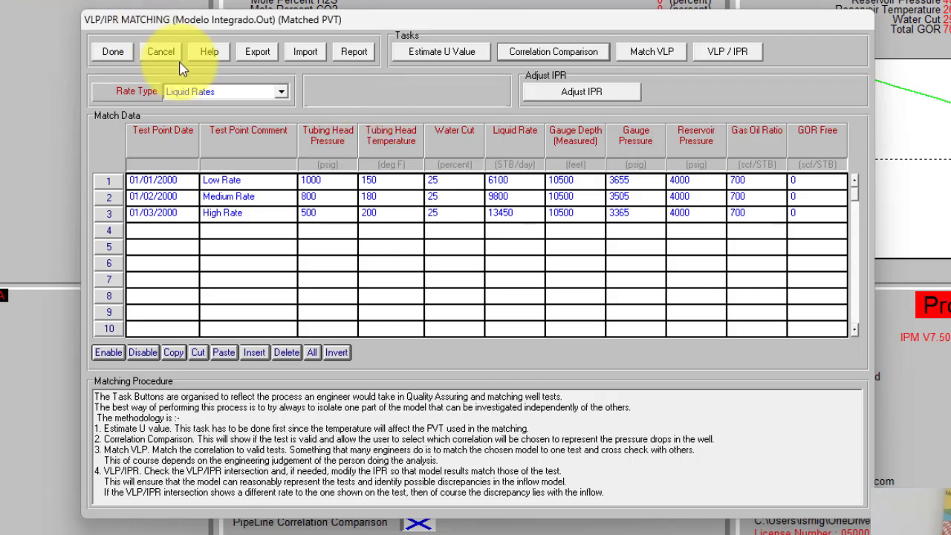
Reopen the Low Rate correlation comparison and replace the selected correlations with Petroleum Experts 2, Petroleum Experts 4 and Petroleum Experts 5.
click(547, 54)
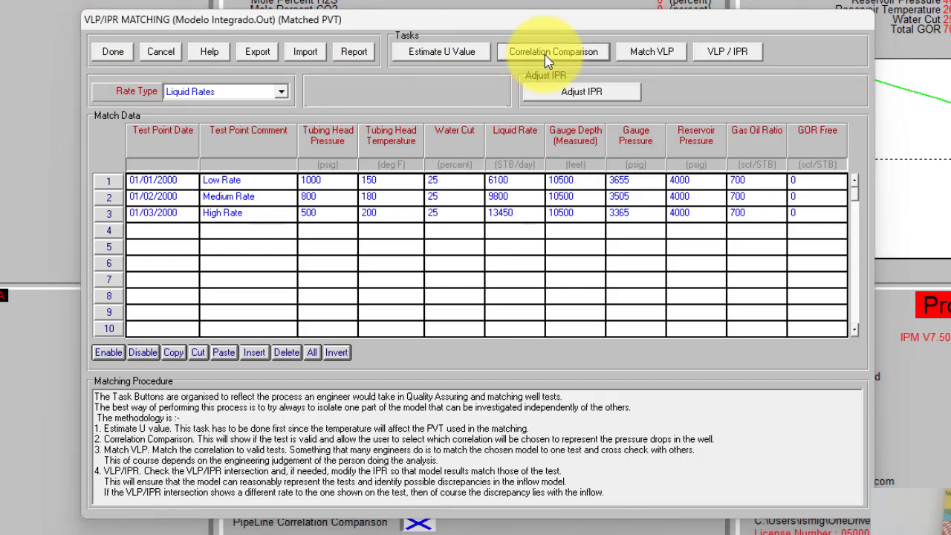
click(500, 307)
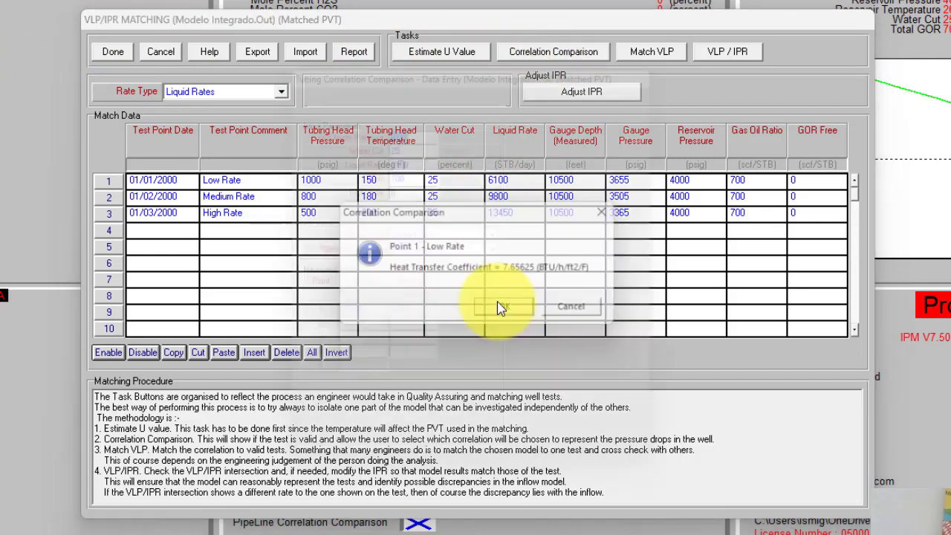
drag(557, 176, 558, 192)
click(556, 187)
click(555, 166)
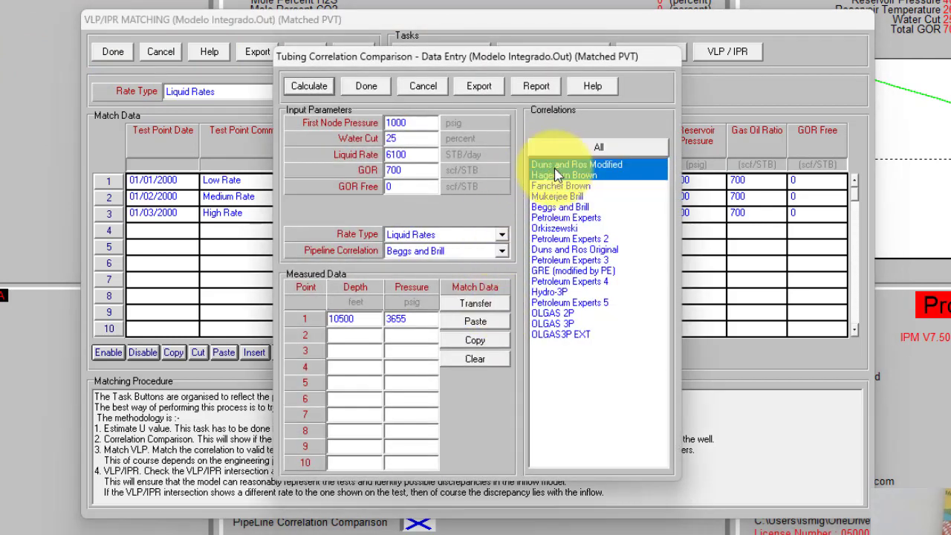
click(555, 176)
click(557, 166)
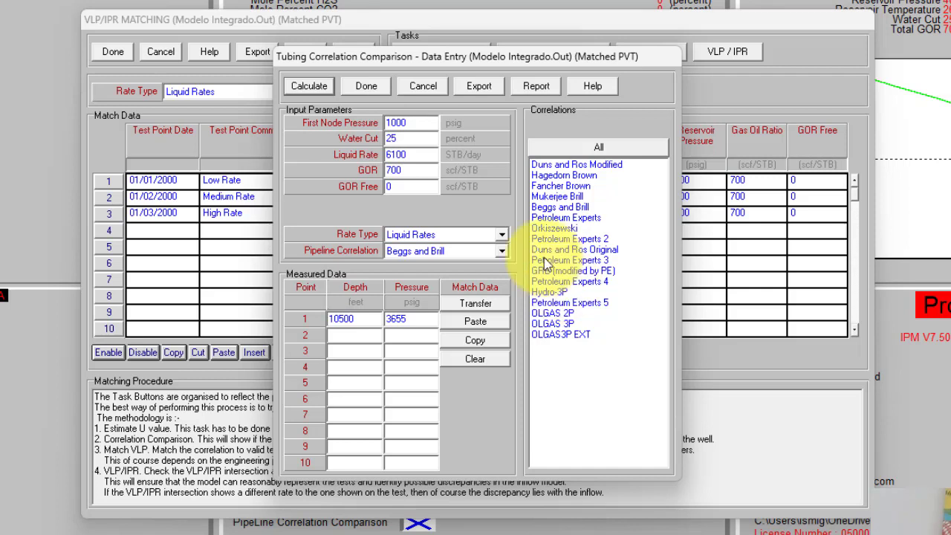
click(572, 239)
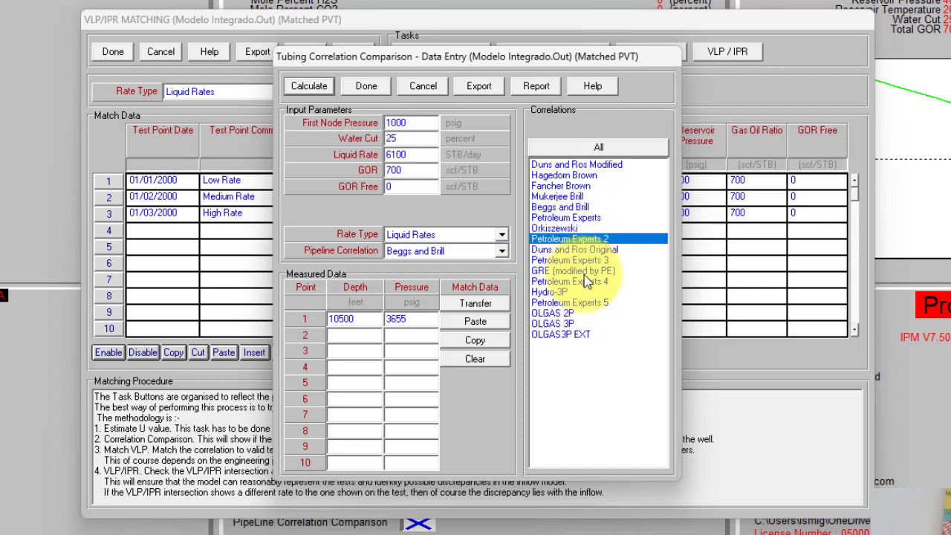
ctrl+click(585, 281)
ctrl+click(595, 303)
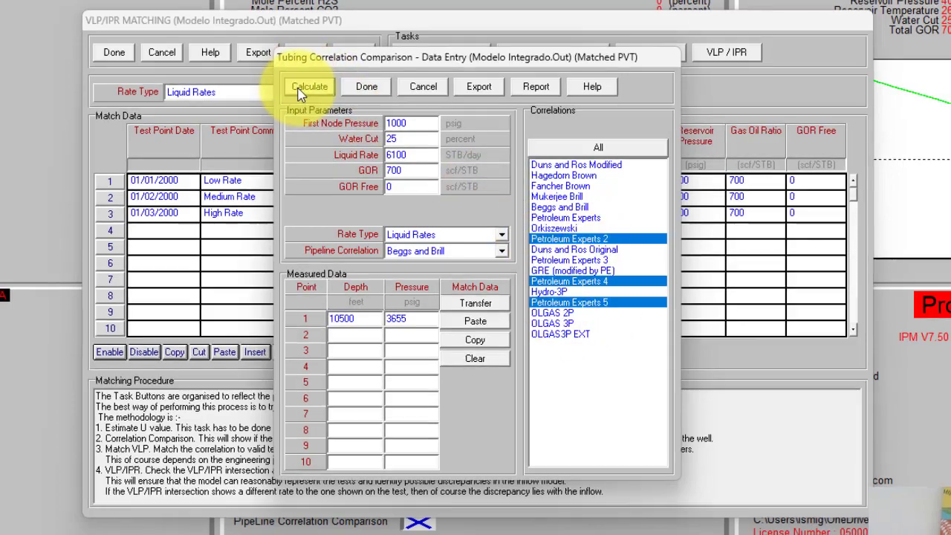
Calculate and plot the Low Rate comparison with the three Petroleum Experts correlations, check the test point, and return to the data entry.
click(309, 86)
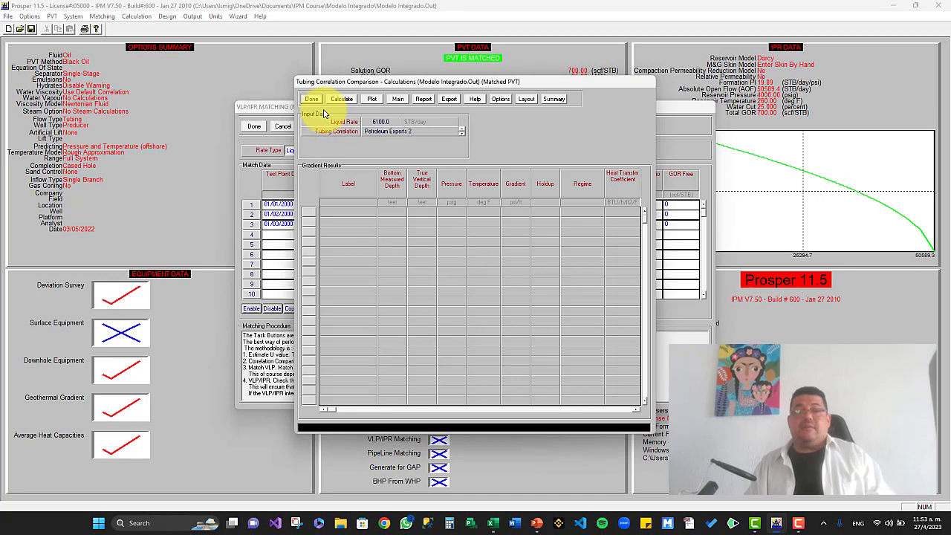
click(342, 99)
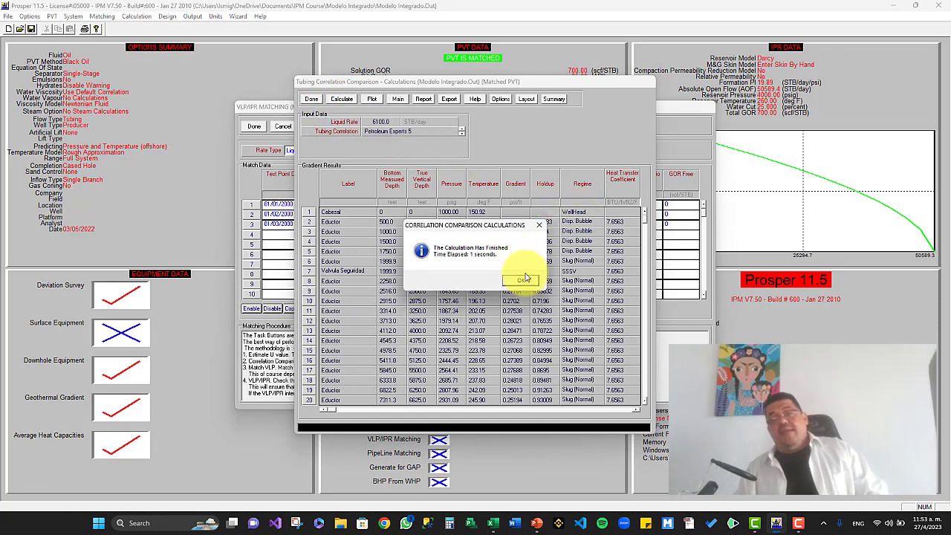
click(522, 279)
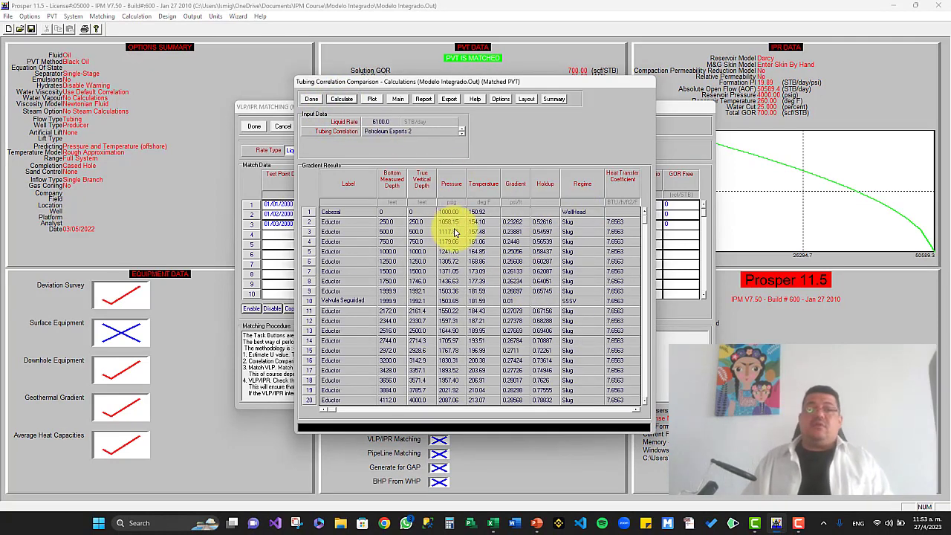
click(370, 98)
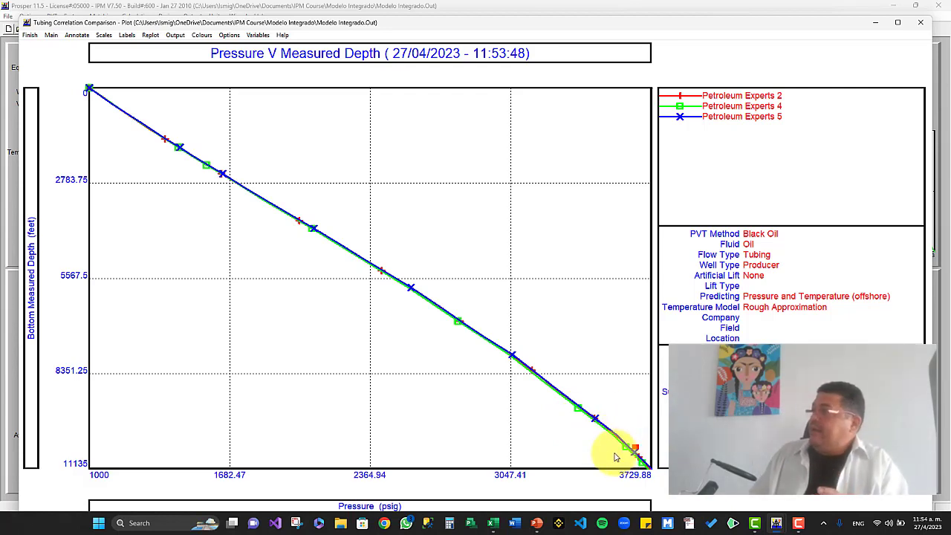
click(30, 35)
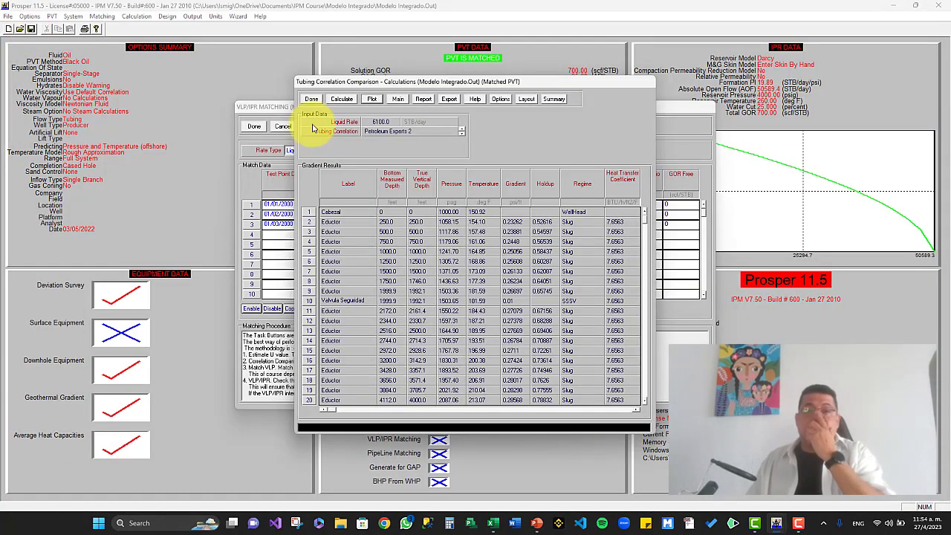
click(311, 99)
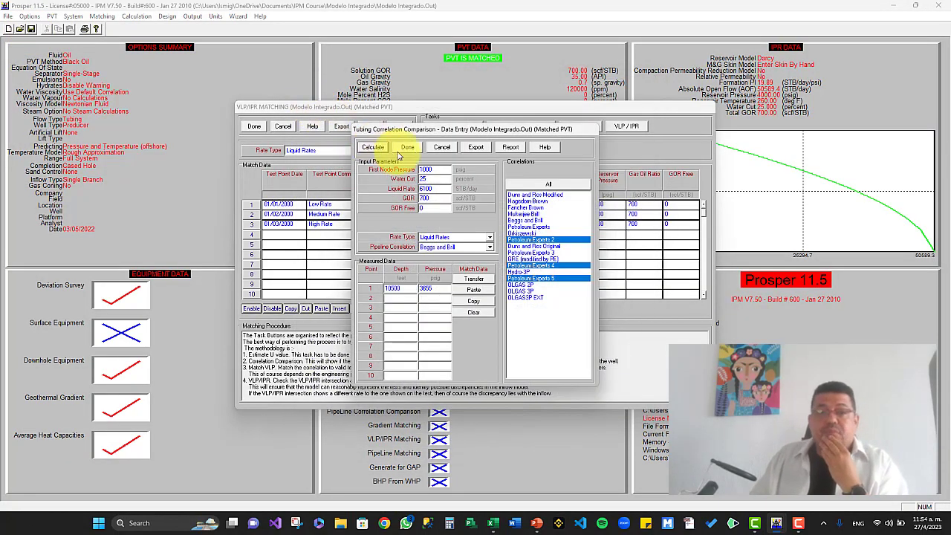
Calculate and plot the Medium Rate comparison with the three Petroleum Experts correlations, check its test point, and return to the data entry.
click(406, 146)
click(490, 282)
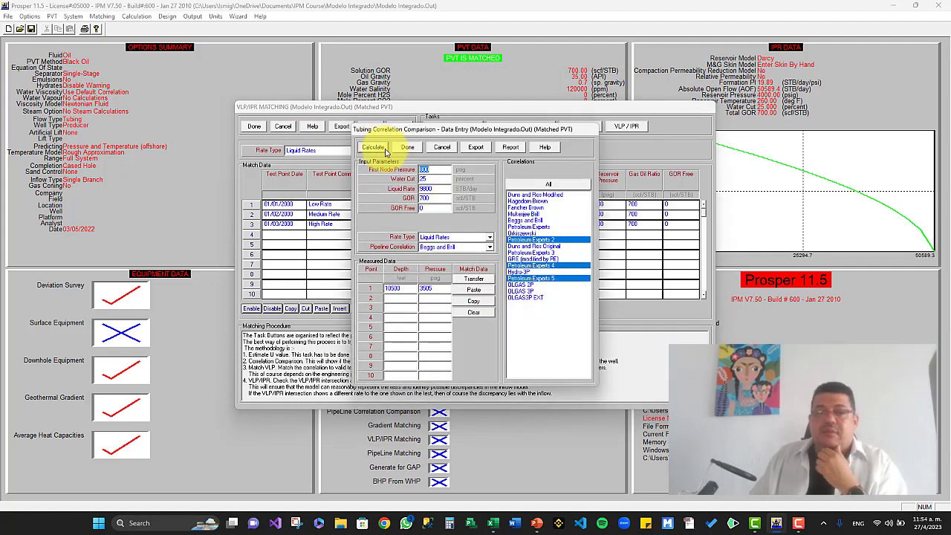
click(384, 150)
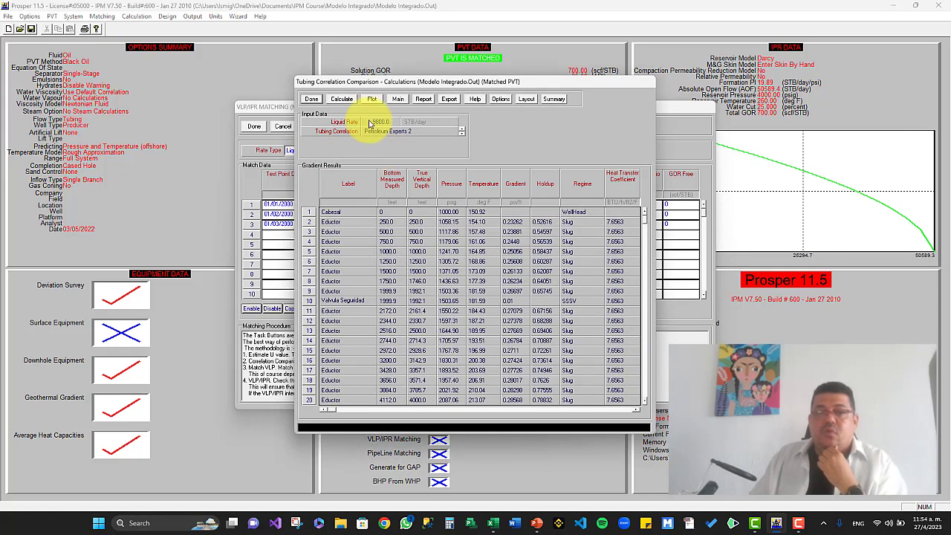
click(341, 99)
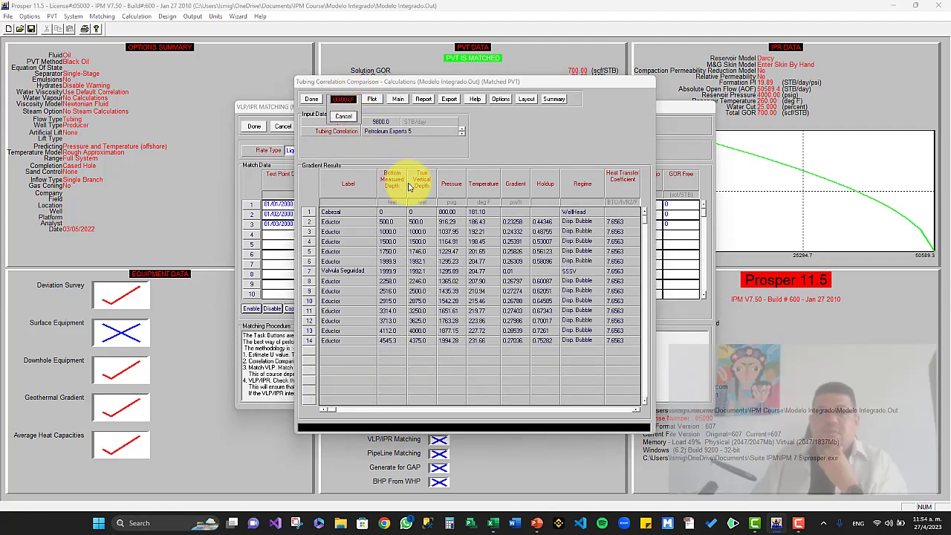
click(520, 279)
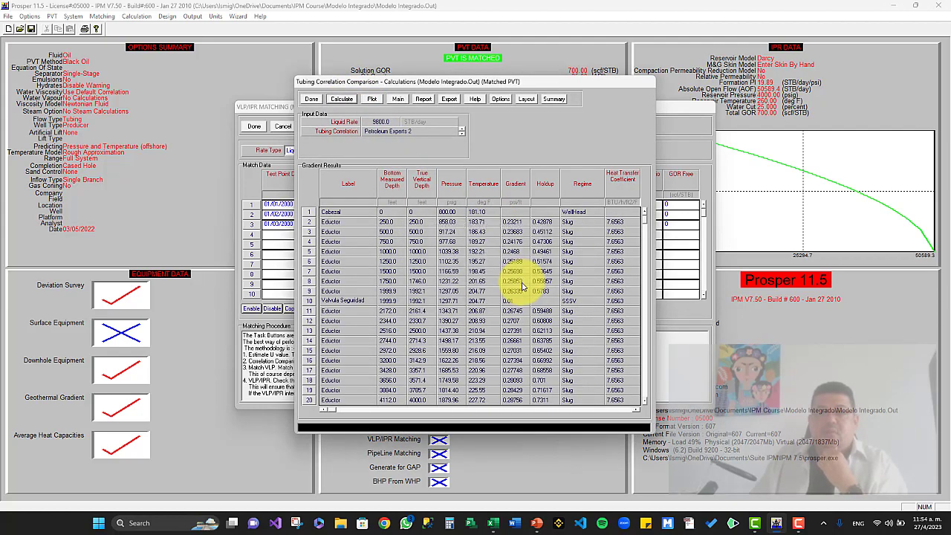
click(371, 99)
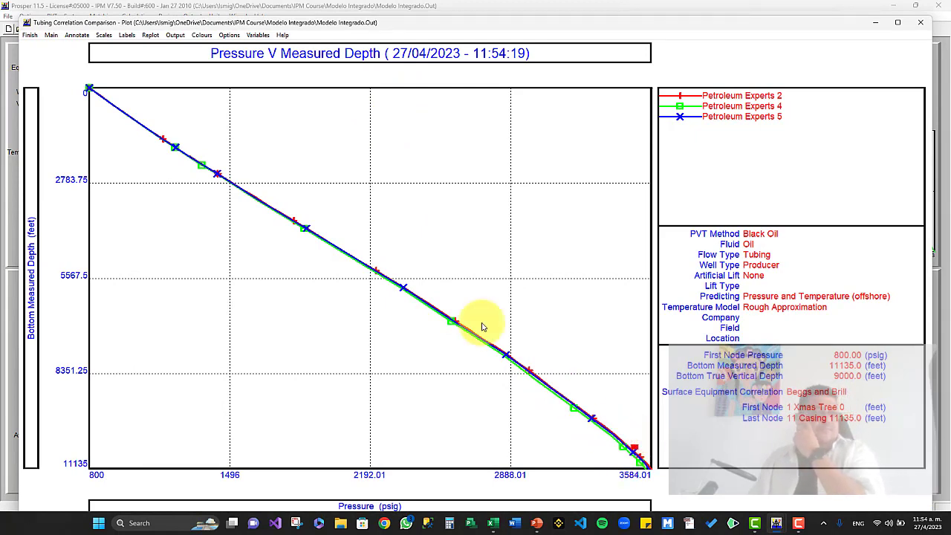
click(30, 35)
click(311, 99)
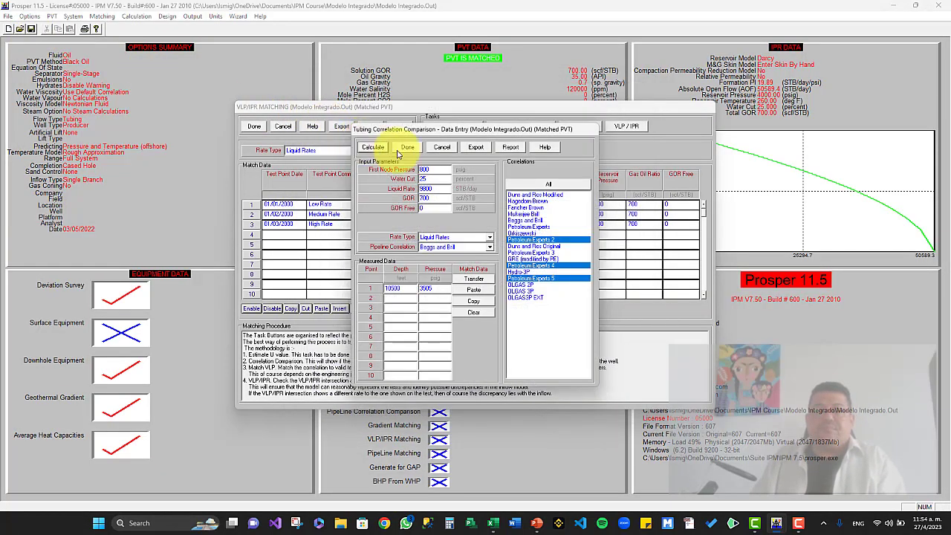
Calculate and plot the High Rate comparison with the same three correlations, check its test point, and return to the match data.
click(404, 147)
click(491, 280)
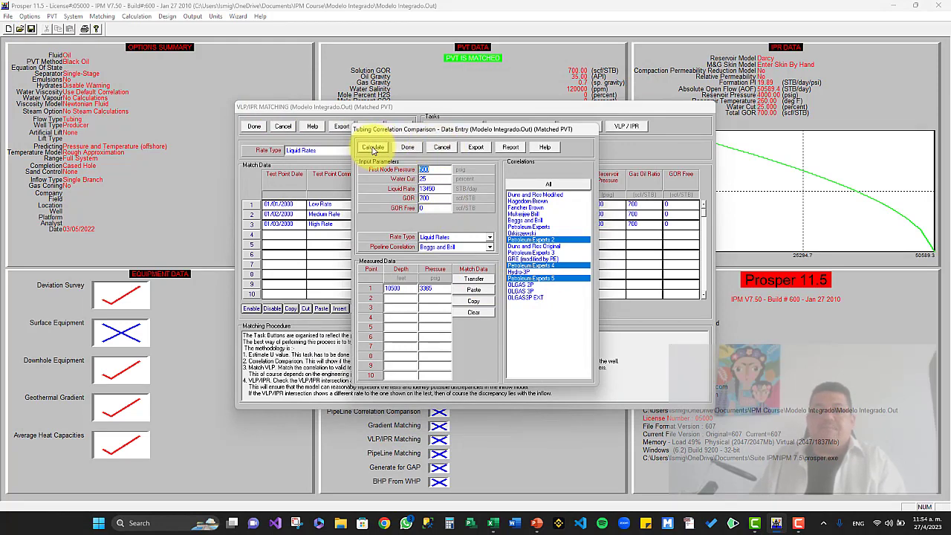
click(372, 147)
click(342, 100)
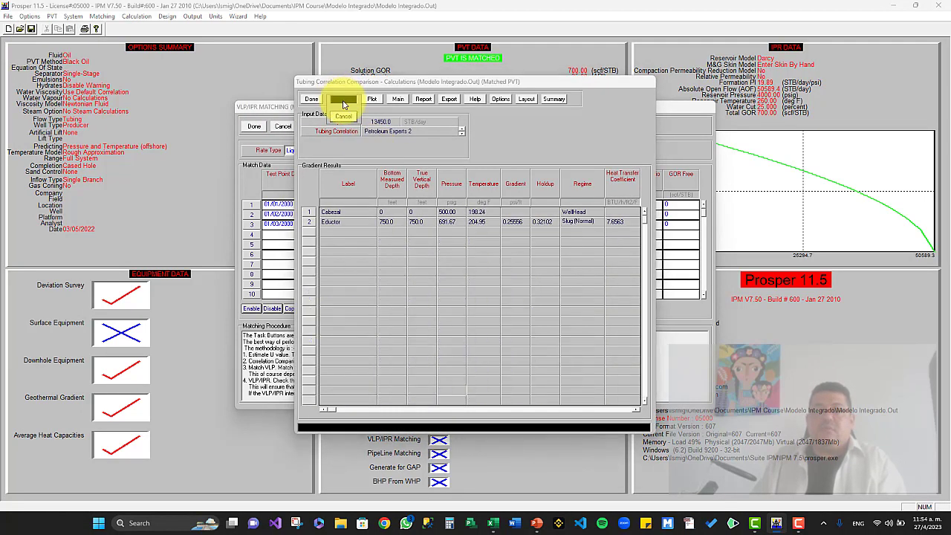
click(511, 279)
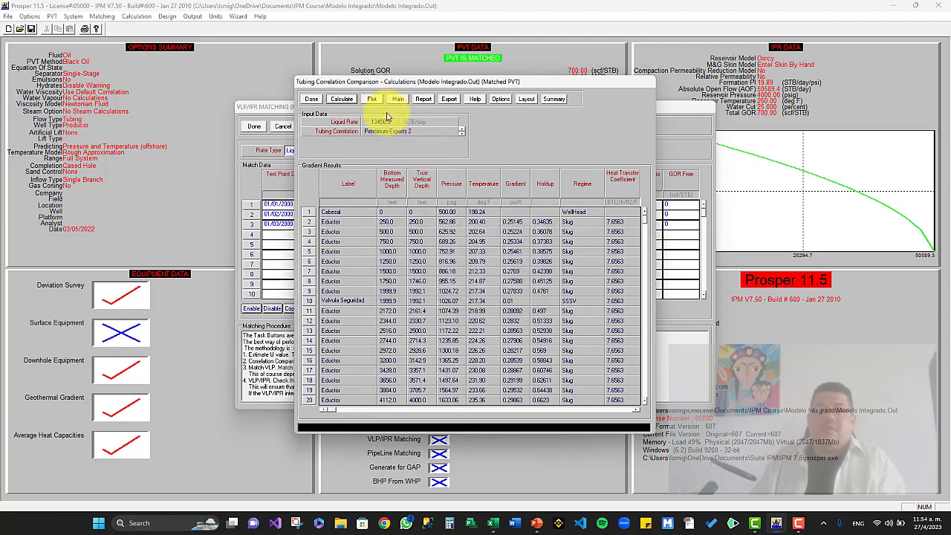
click(372, 99)
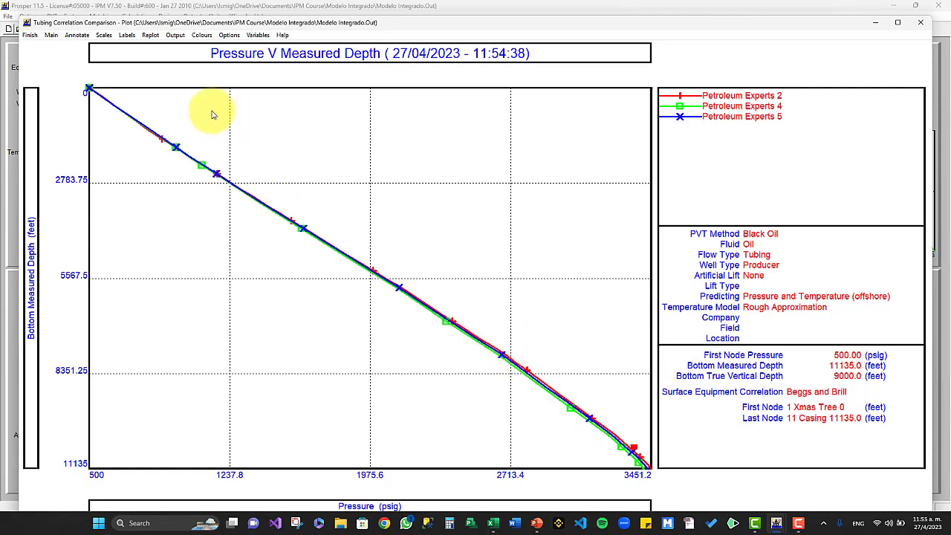
click(33, 39)
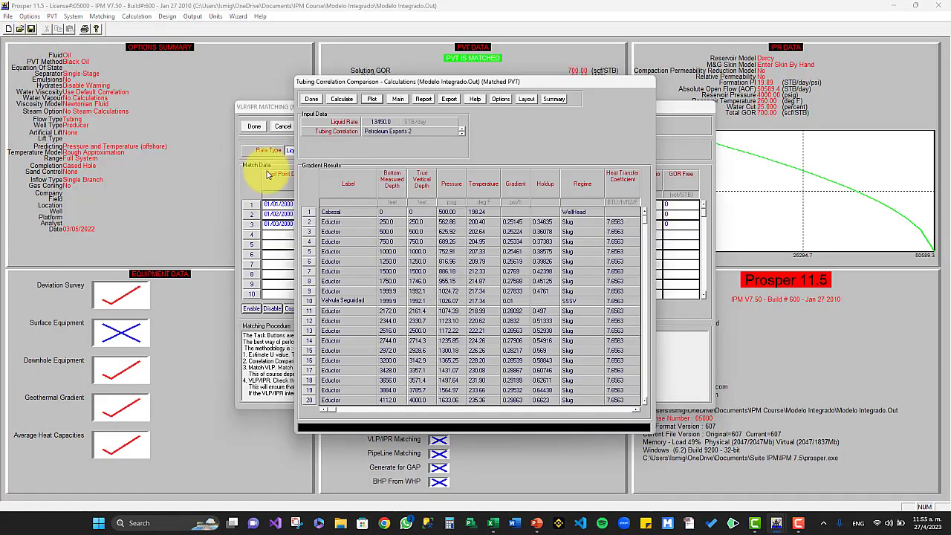
click(310, 98)
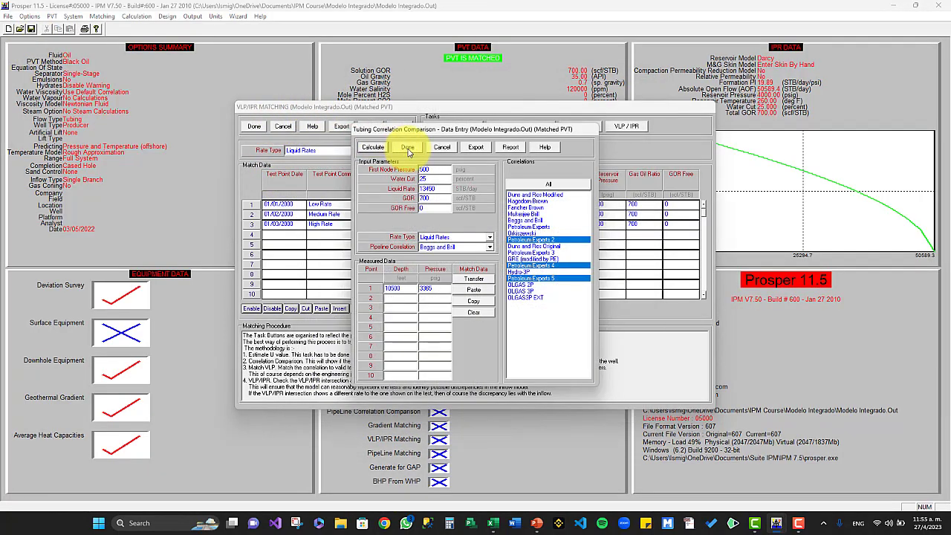
click(407, 147)
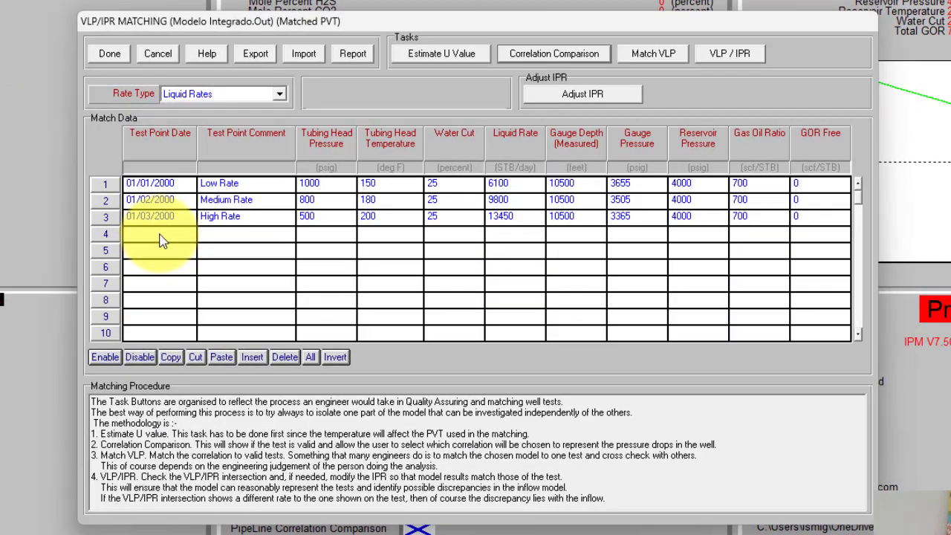
Disable the Low Rate and Medium Rate test points in the match data, leaving only High Rate active.
click(100, 186)
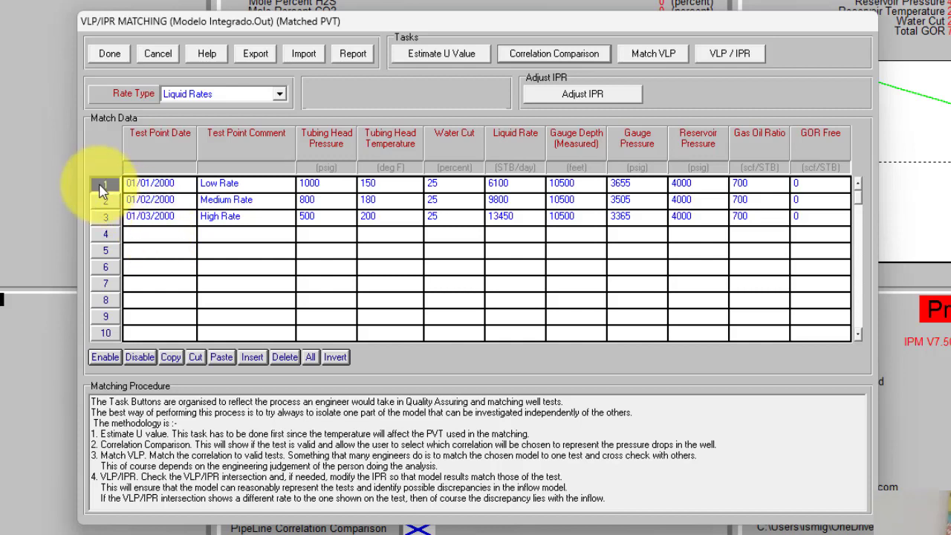
click(138, 357)
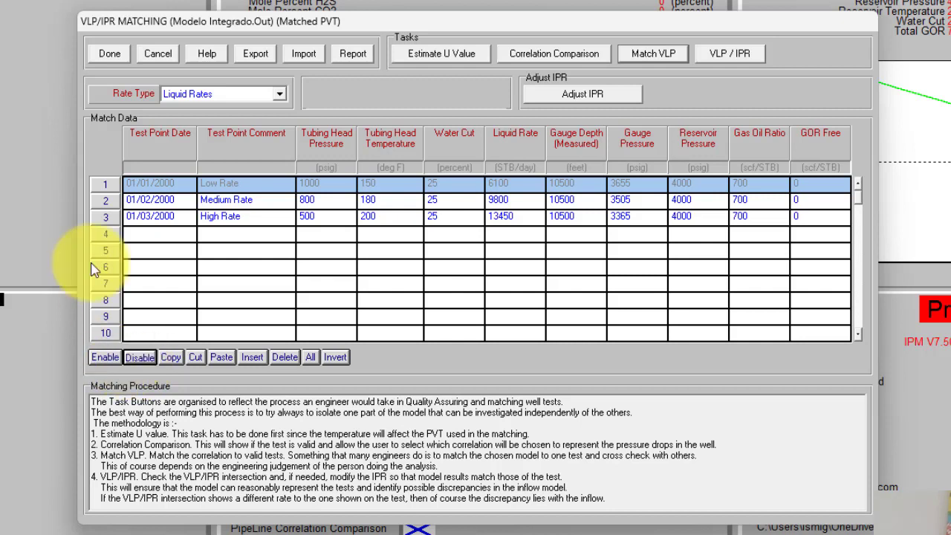
click(108, 200)
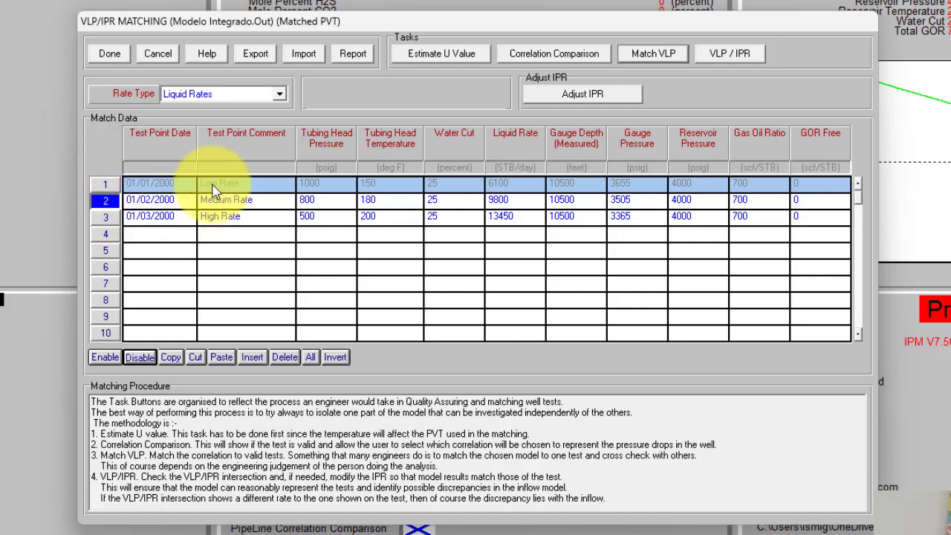
click(140, 358)
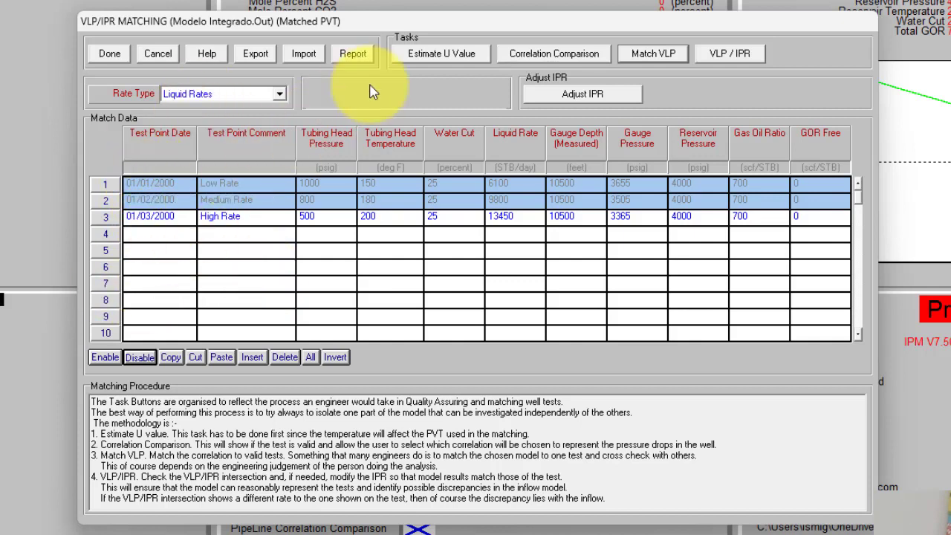
Match the VLP to the High Rate test for Petroleum Experts 2, 4 and 5, review the match parameters, and close the matching.
click(659, 58)
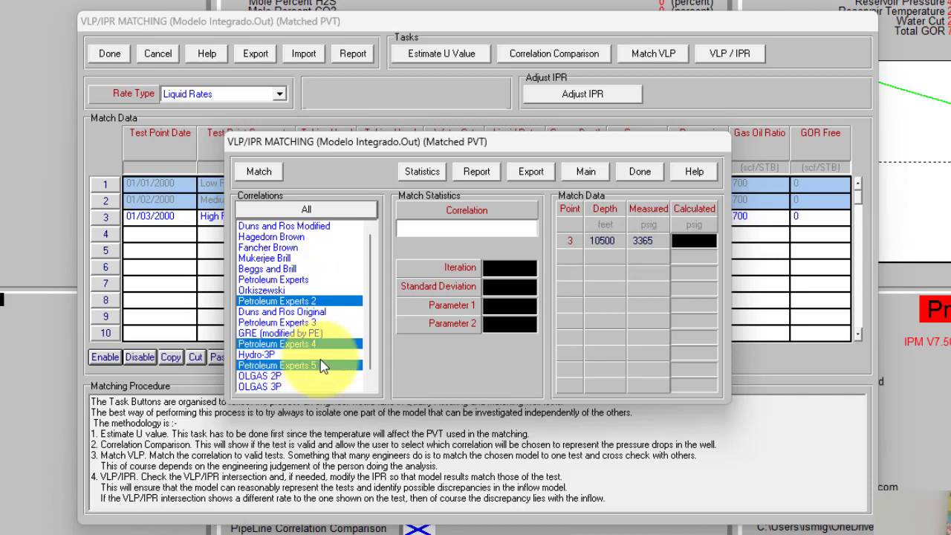
click(258, 173)
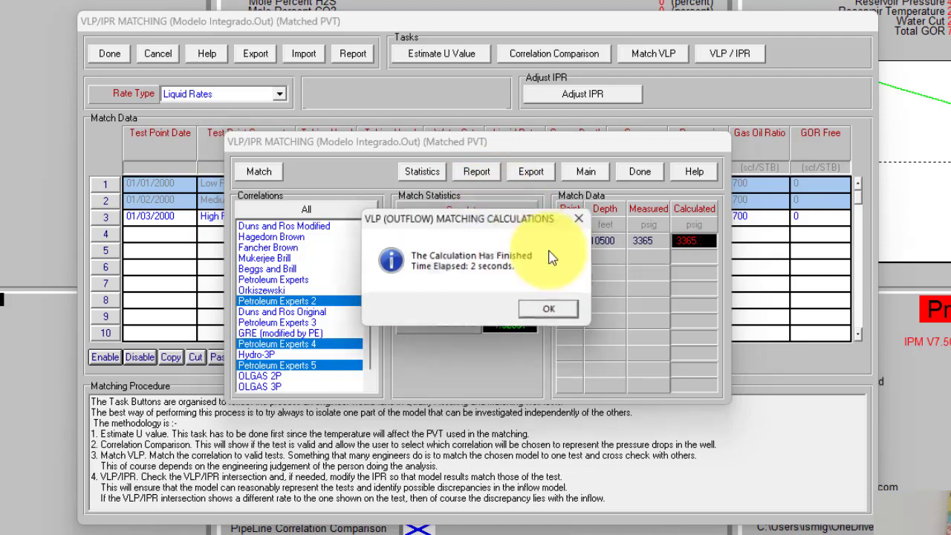
click(554, 313)
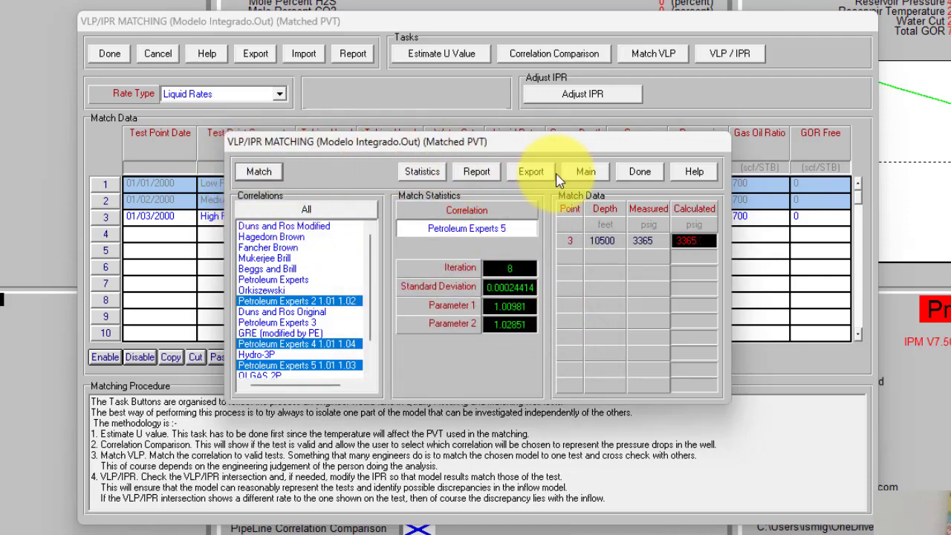
click(640, 172)
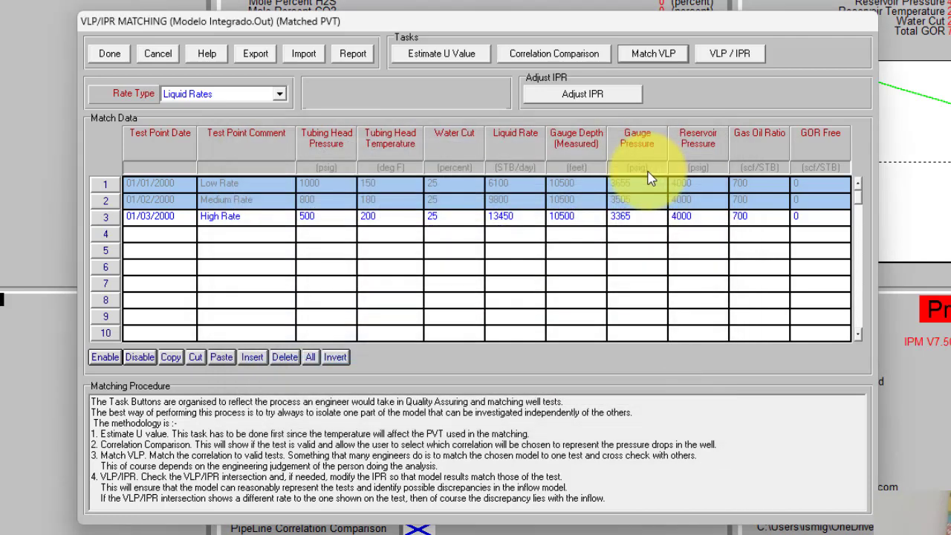
Recalculate the High Rate comparison with the matched correlations and check the calculated pressure at 10500 feet against the measured gauge pressure.
click(561, 61)
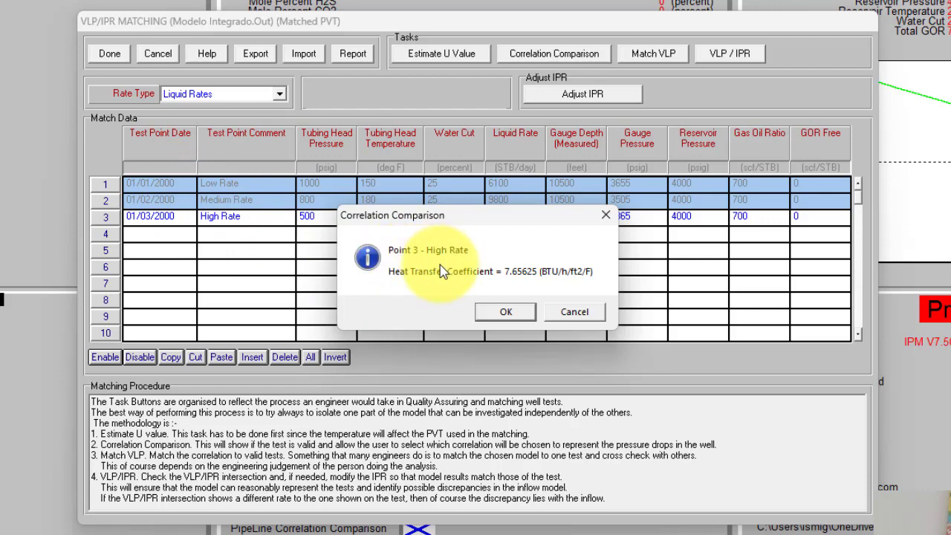
click(506, 311)
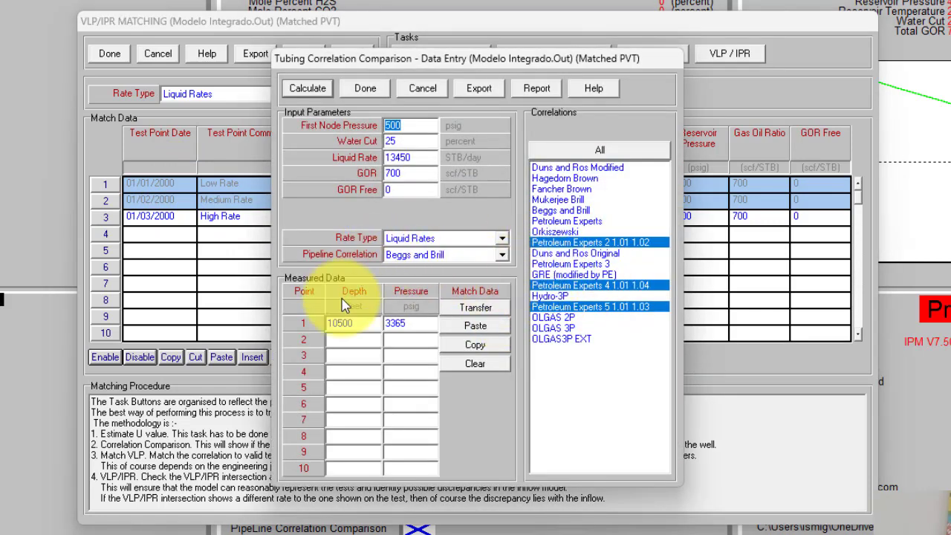
click(308, 87)
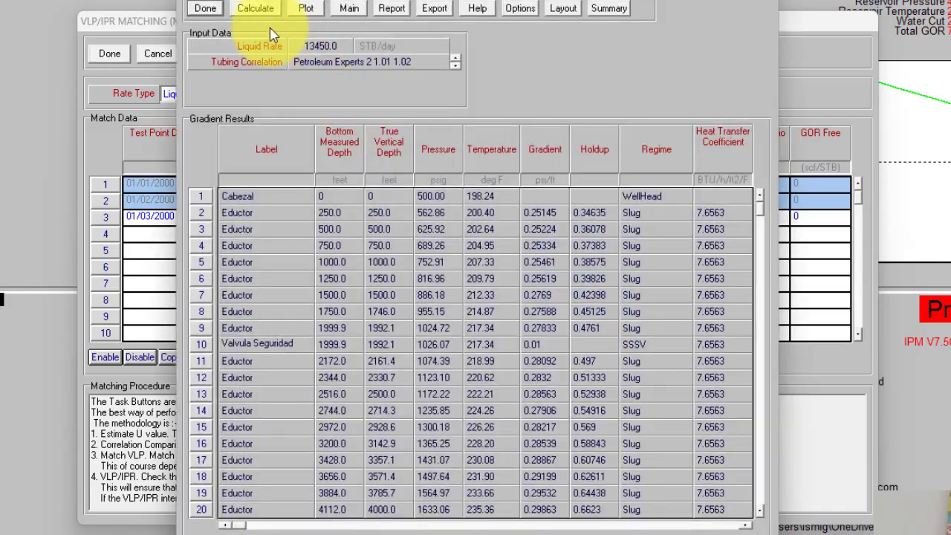
click(252, 9)
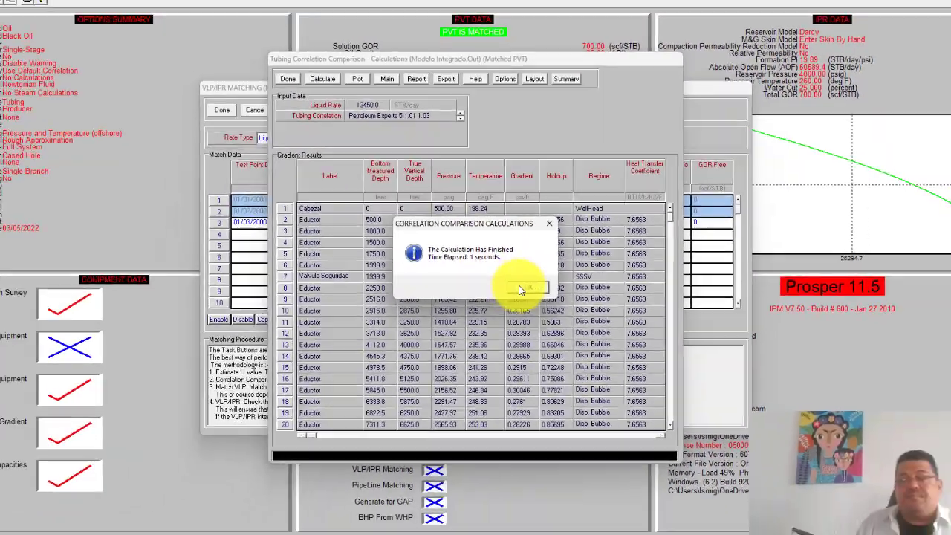
click(551, 308)
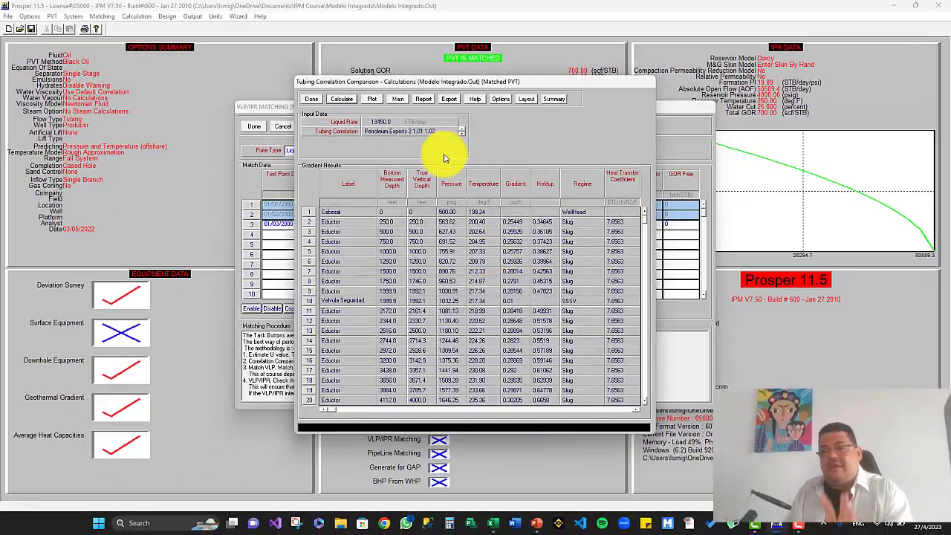
drag(432, 89, 627, 81)
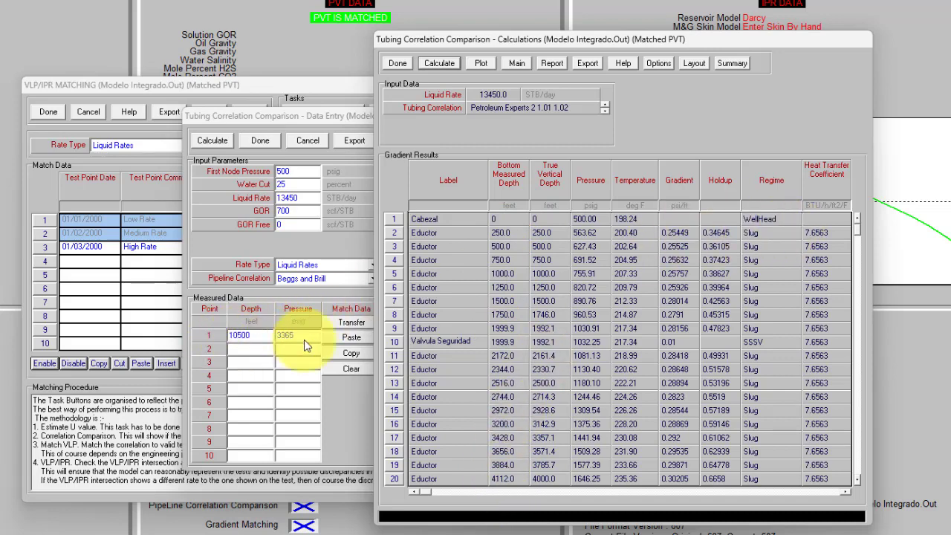
drag(858, 232, 854, 486)
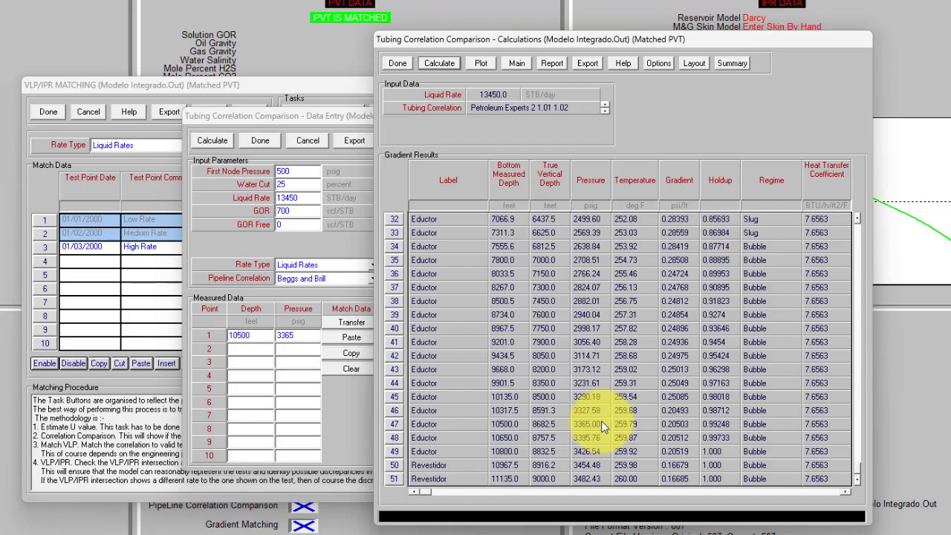
Plot the matched High Rate gradients, inspect the curves closely around the test point, and return to the match data.
click(483, 64)
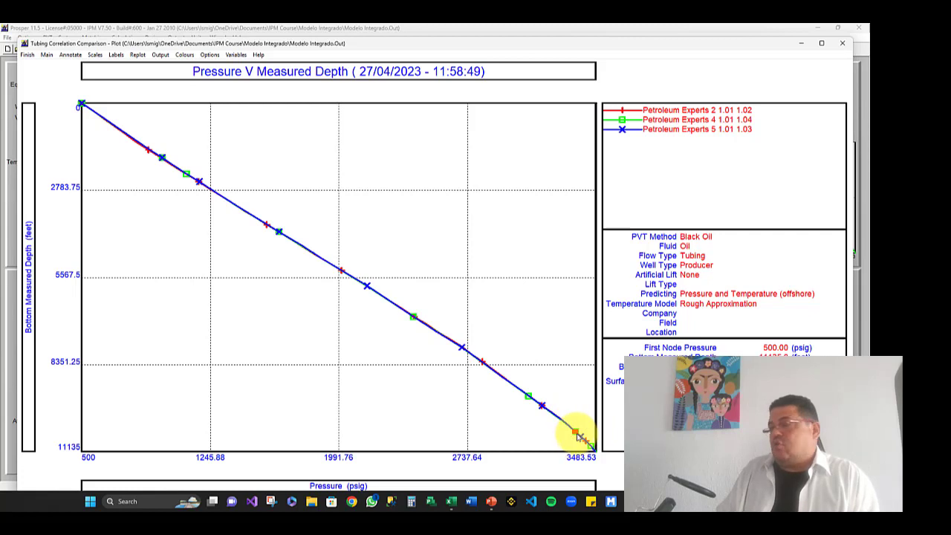
drag(556, 395, 590, 444)
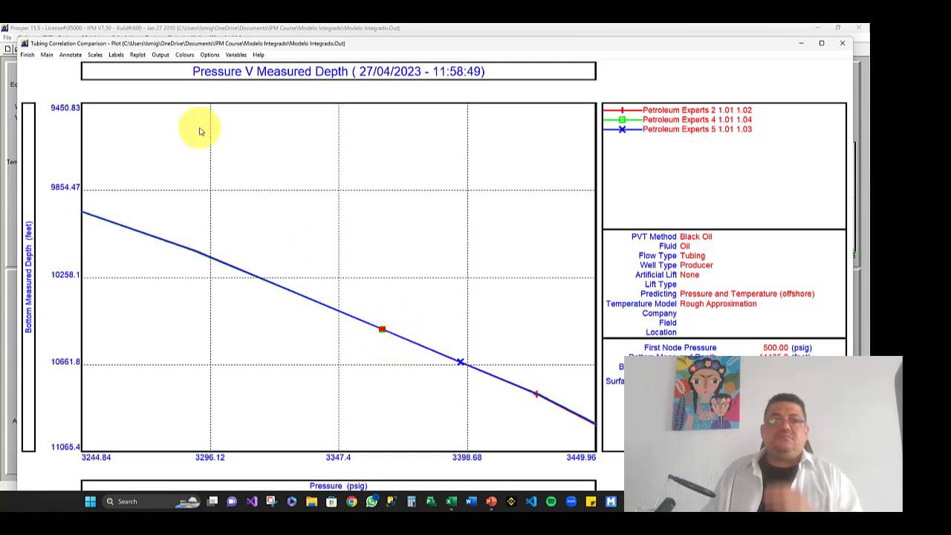
click(33, 56)
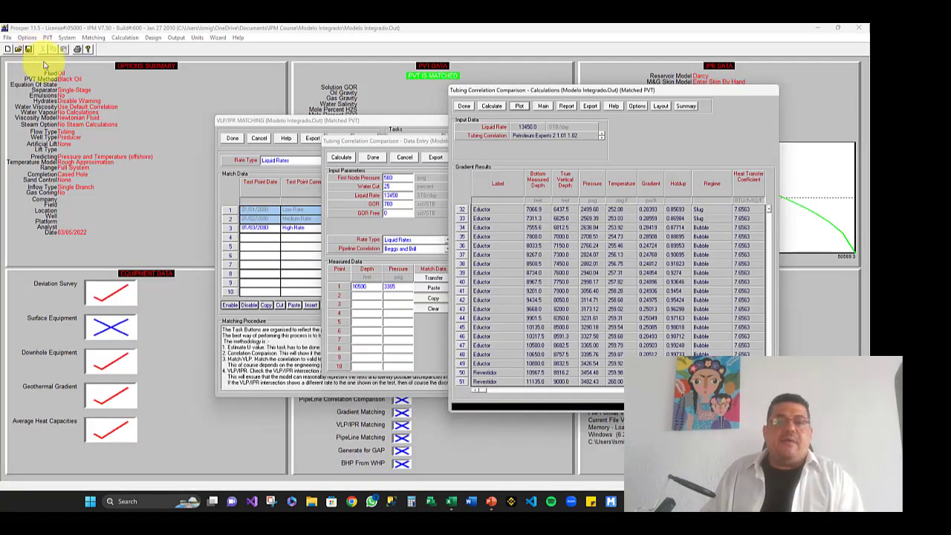
click(464, 108)
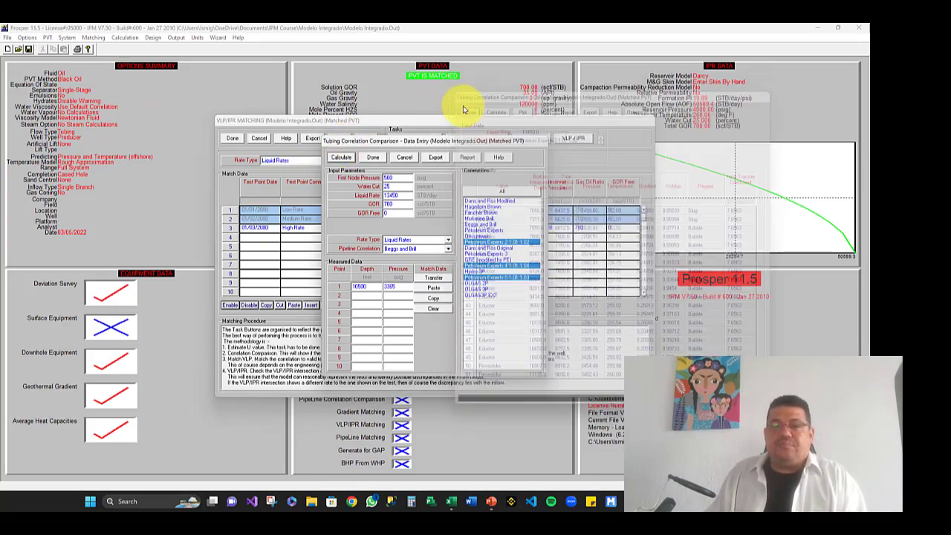
click(370, 159)
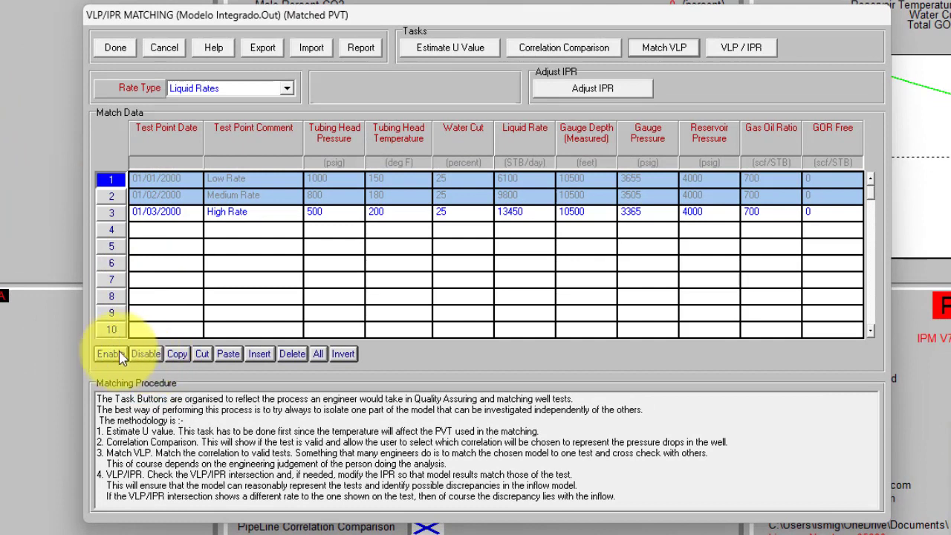
Re-enable the Low Rate and Medium Rate test points in the match data.
click(110, 355)
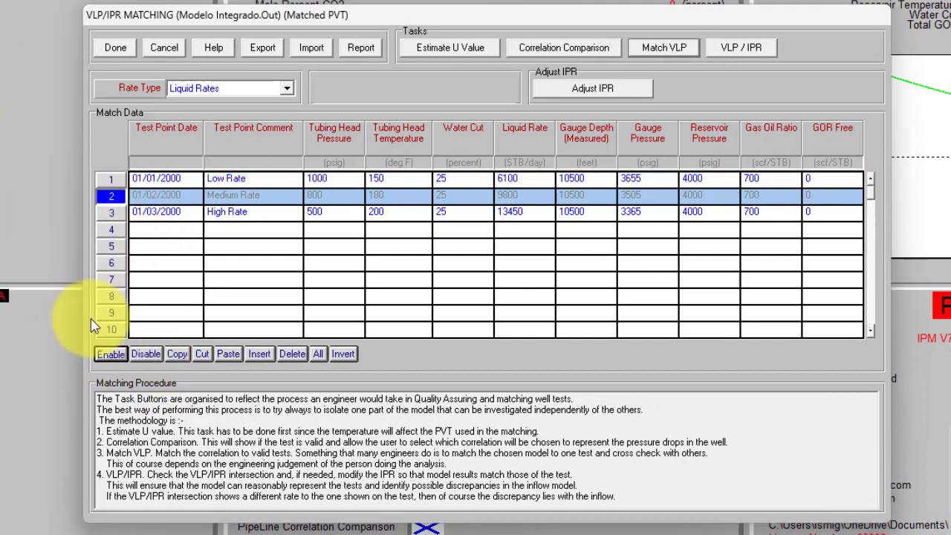
click(110, 354)
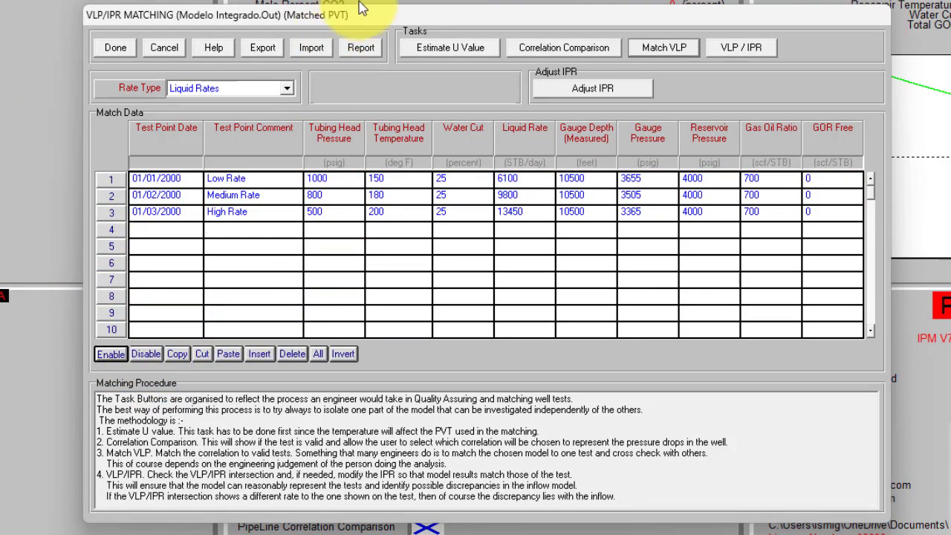
click(529, 46)
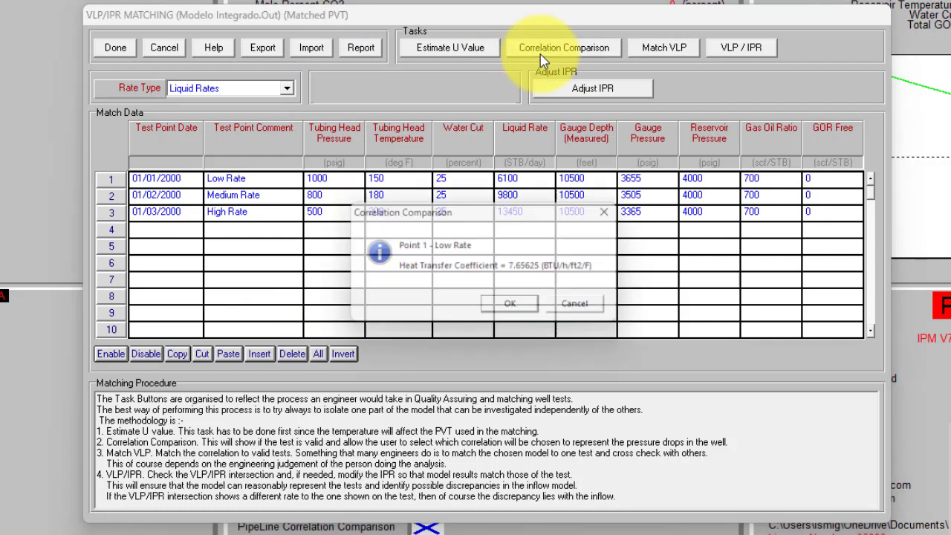
click(514, 309)
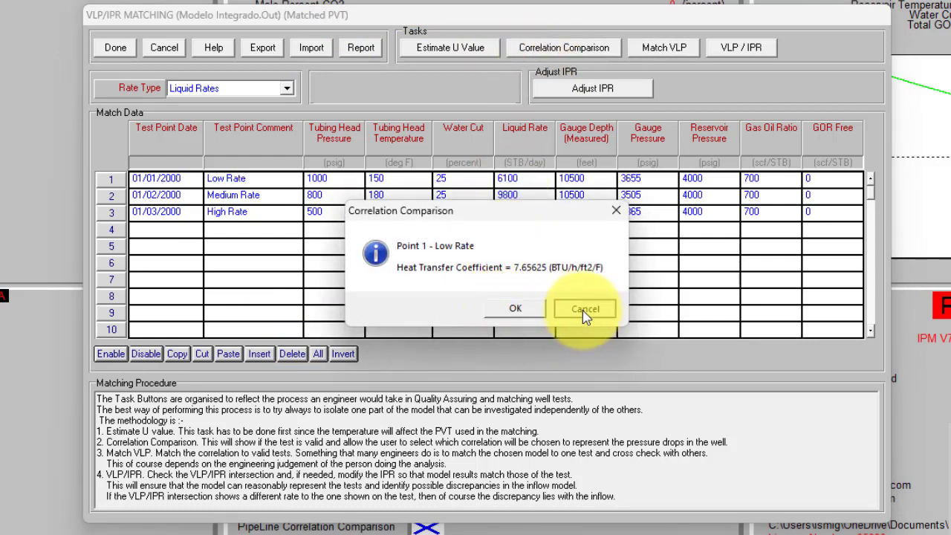
click(515, 308)
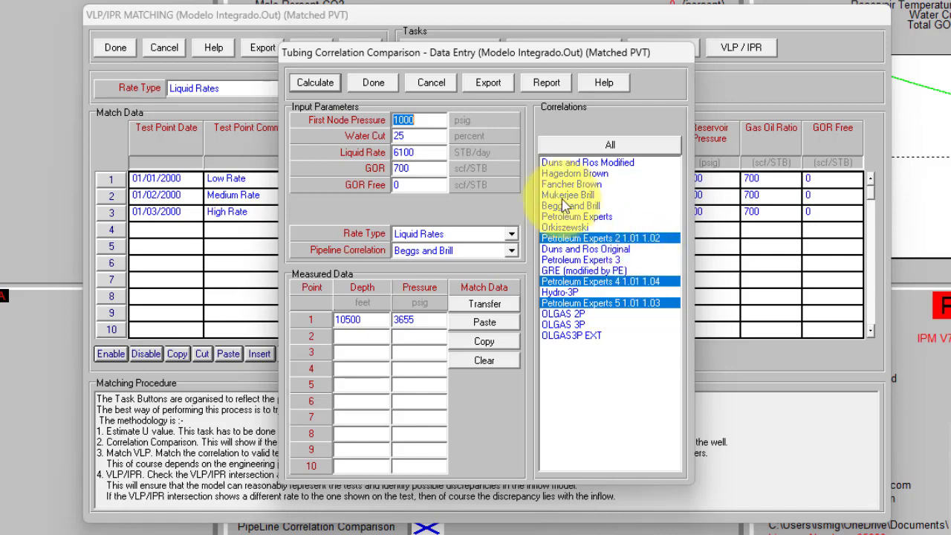
click(433, 83)
click(582, 307)
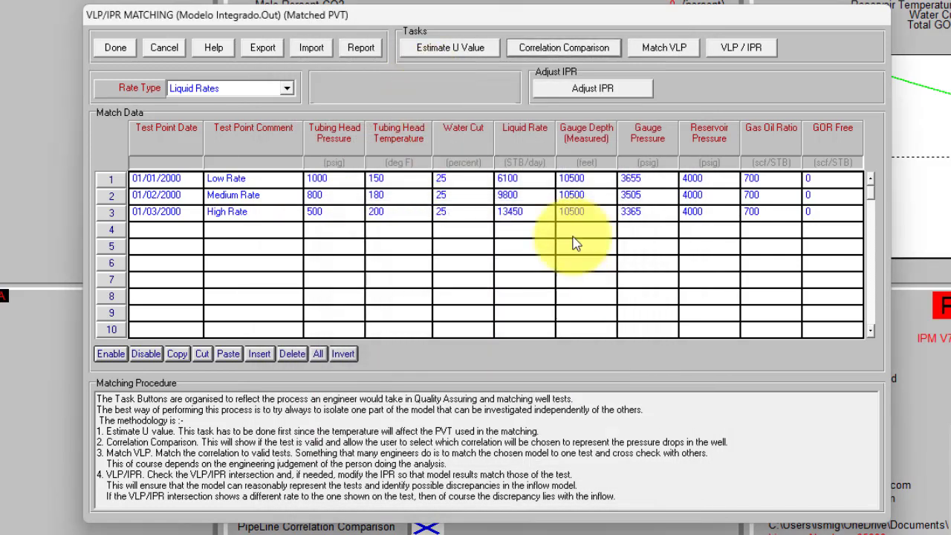
click(669, 47)
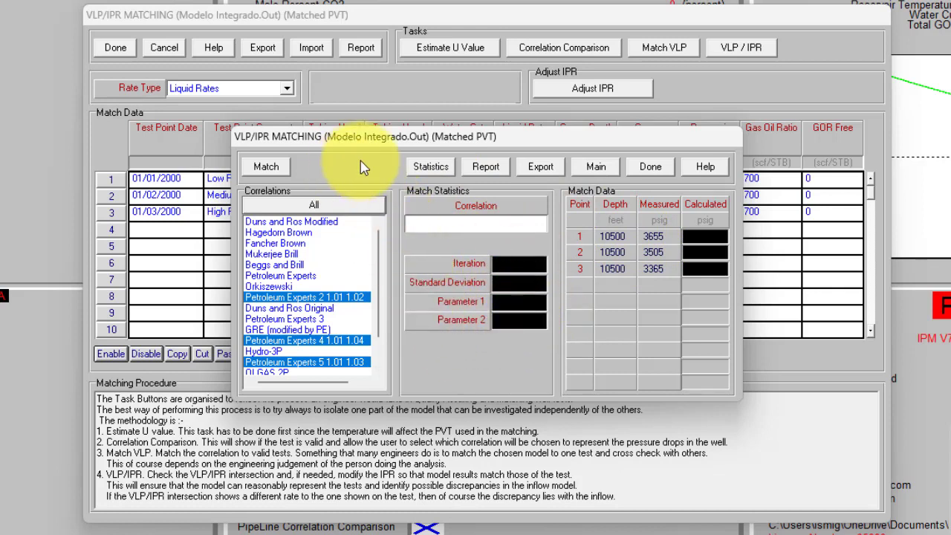
click(650, 167)
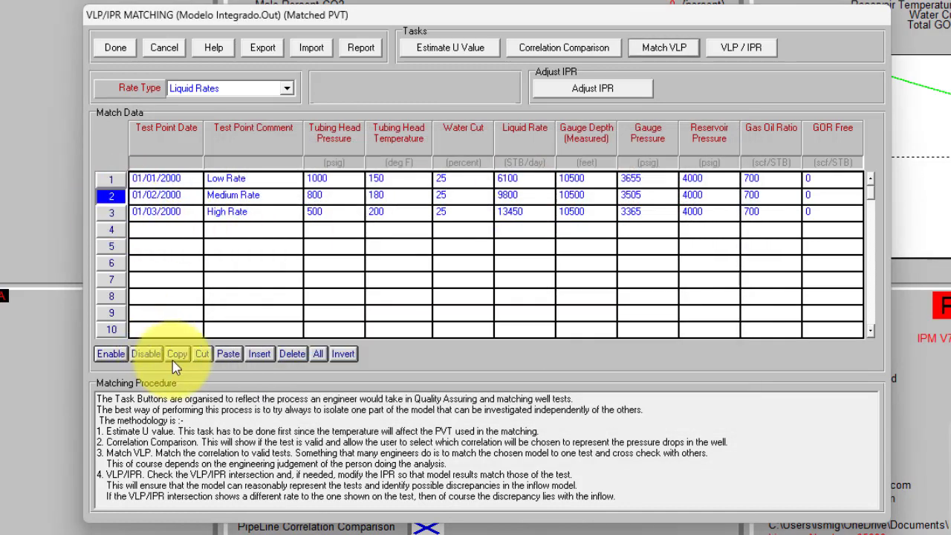
Disable the Low Rate and Medium Rate test points in the match data, leaving only High Rate enabled.
click(146, 354)
click(112, 213)
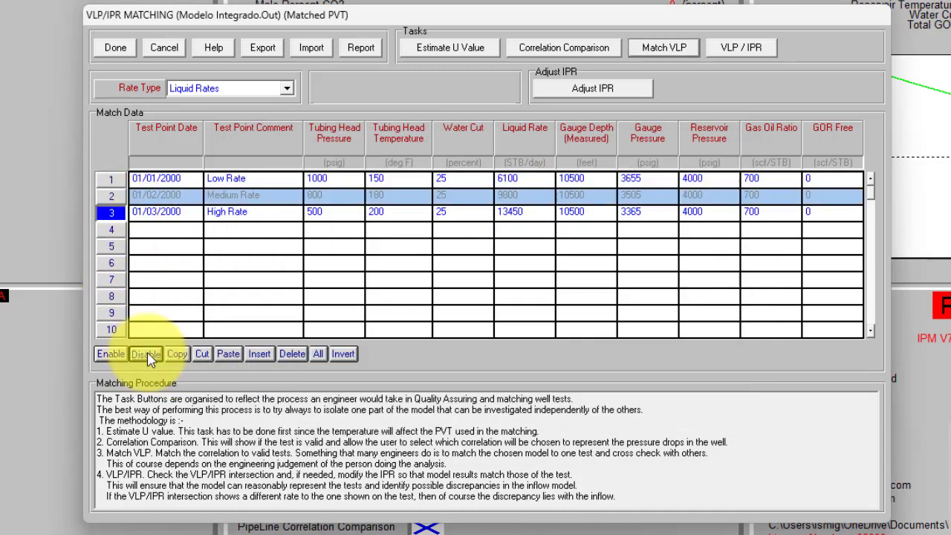
click(147, 357)
click(112, 213)
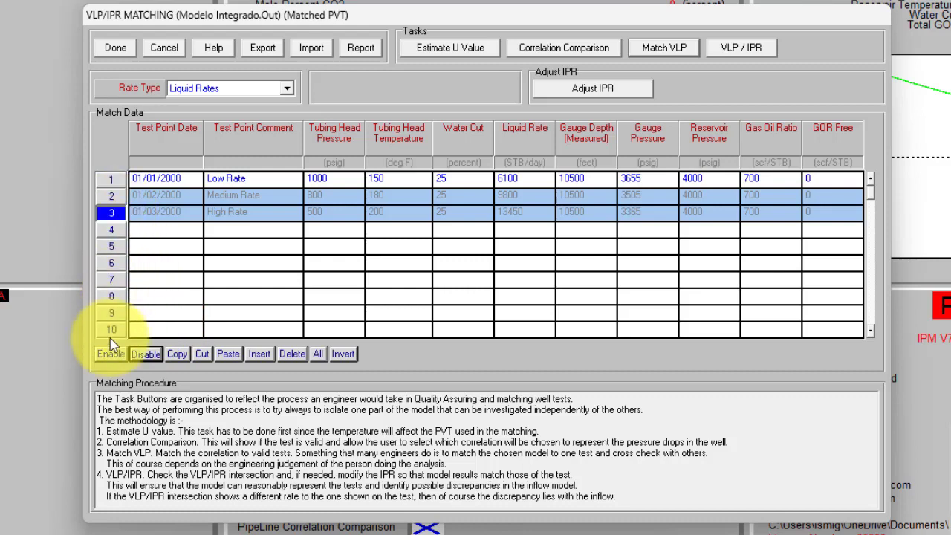
click(111, 354)
click(112, 179)
click(146, 354)
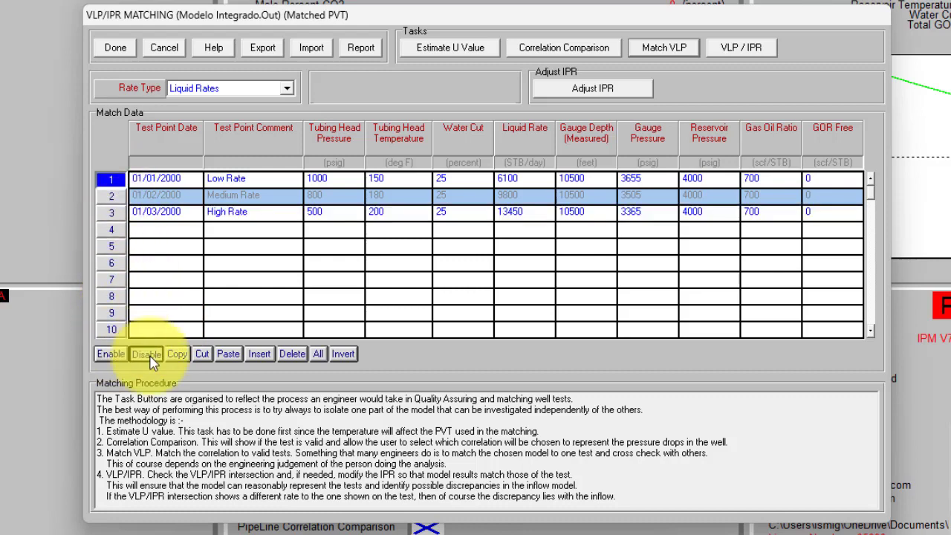
Run the VLP match against the High Rate test again with Petroleum Experts 2, 4 and 5.
click(663, 47)
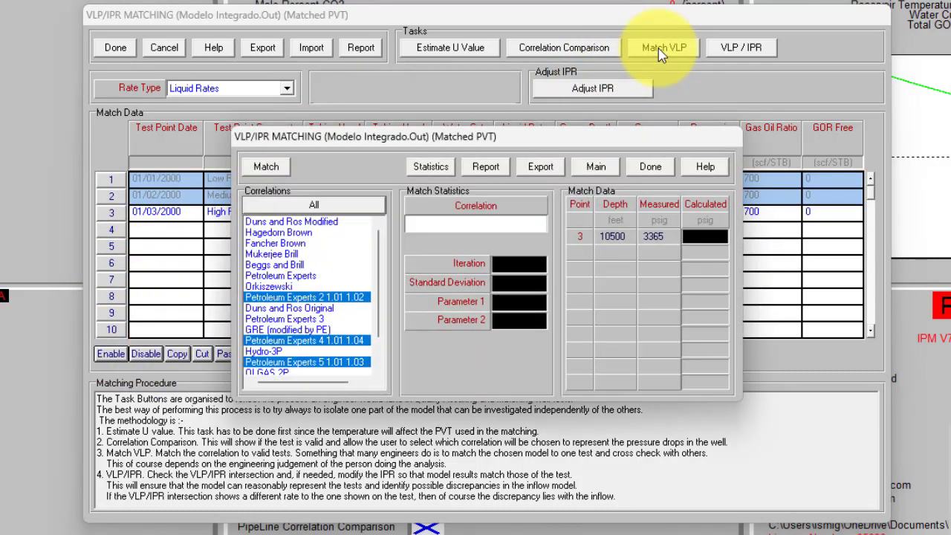
click(266, 167)
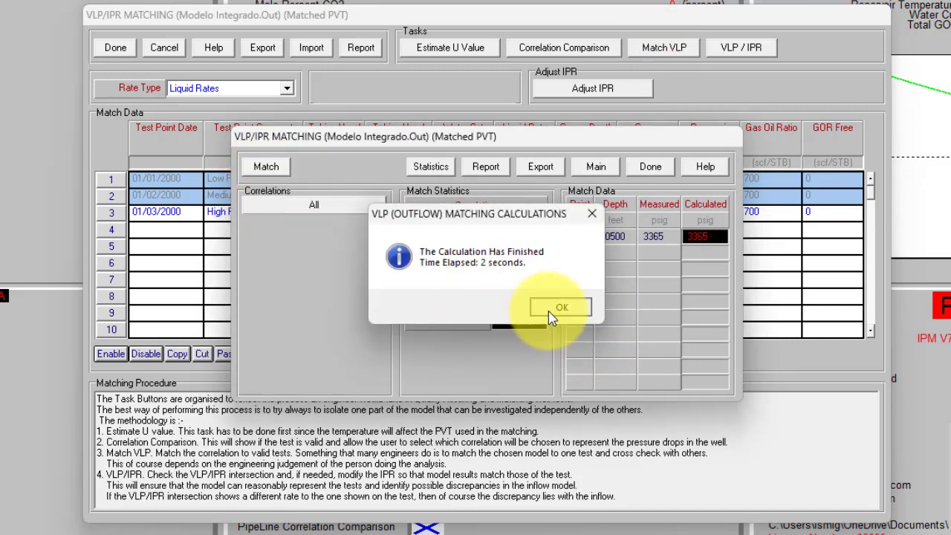
click(560, 310)
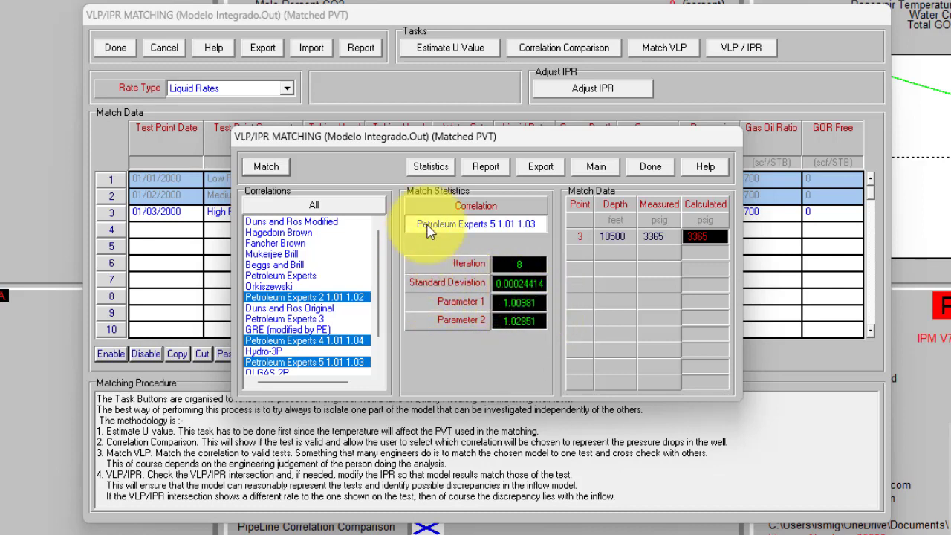
Reset the Petroleum Experts 4 and 5 match parameters, deselect both correlations to keep only Petroleum Experts 2, and close the matching.
click(431, 168)
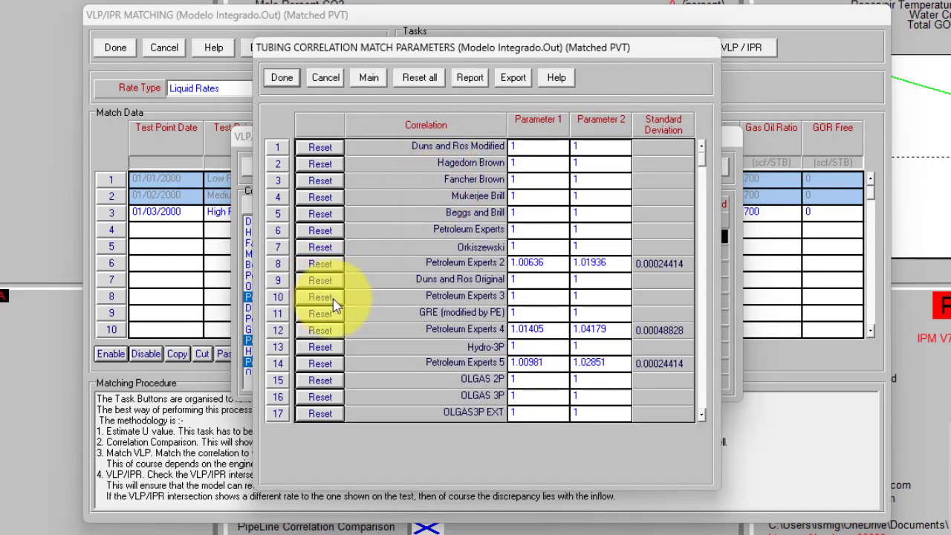
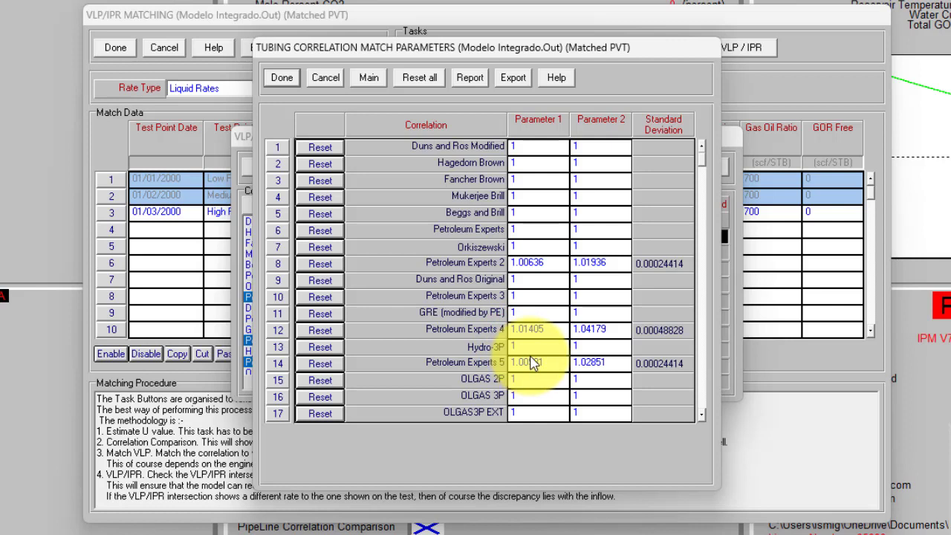
click(323, 329)
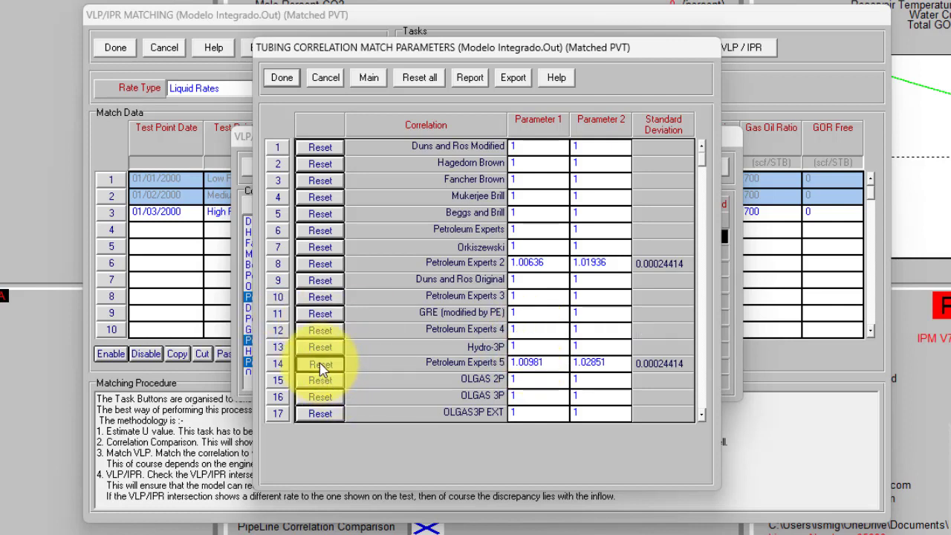
click(321, 365)
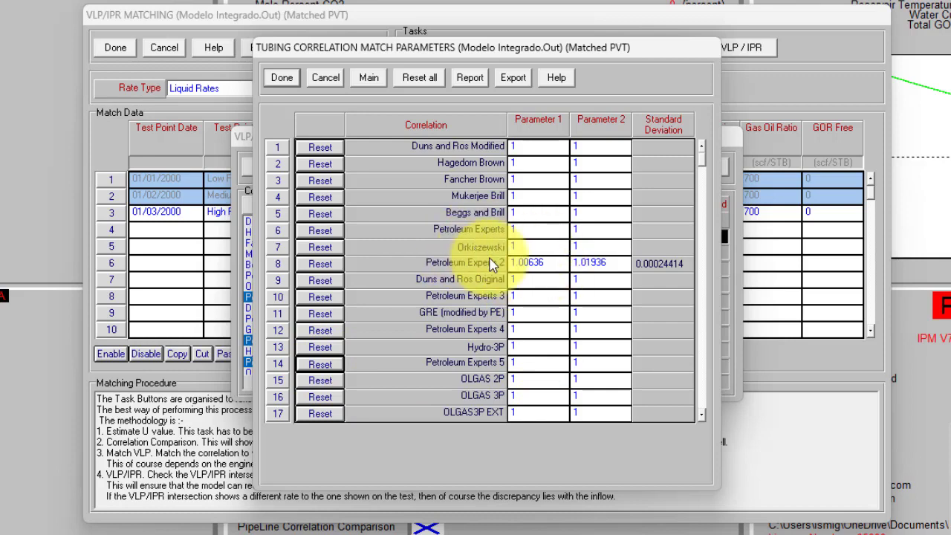
click(282, 78)
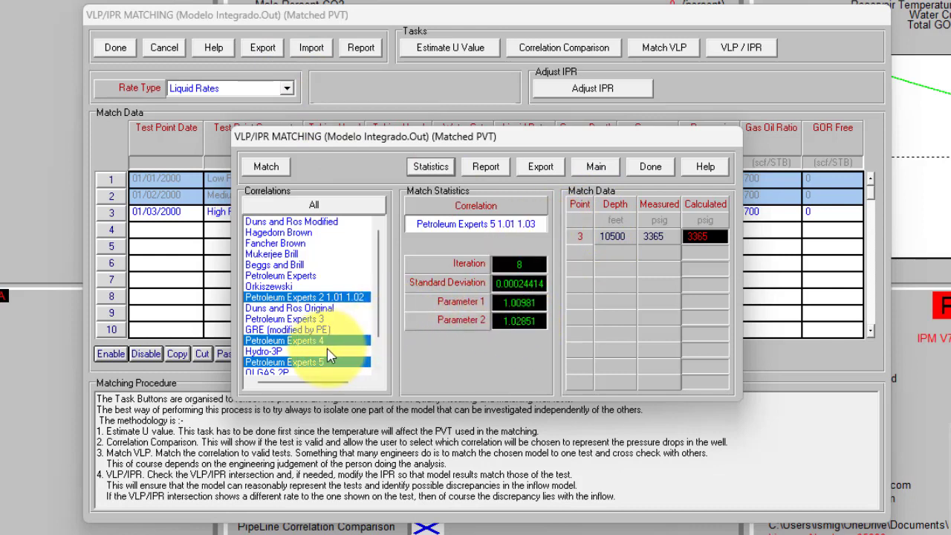
click(284, 340)
click(284, 362)
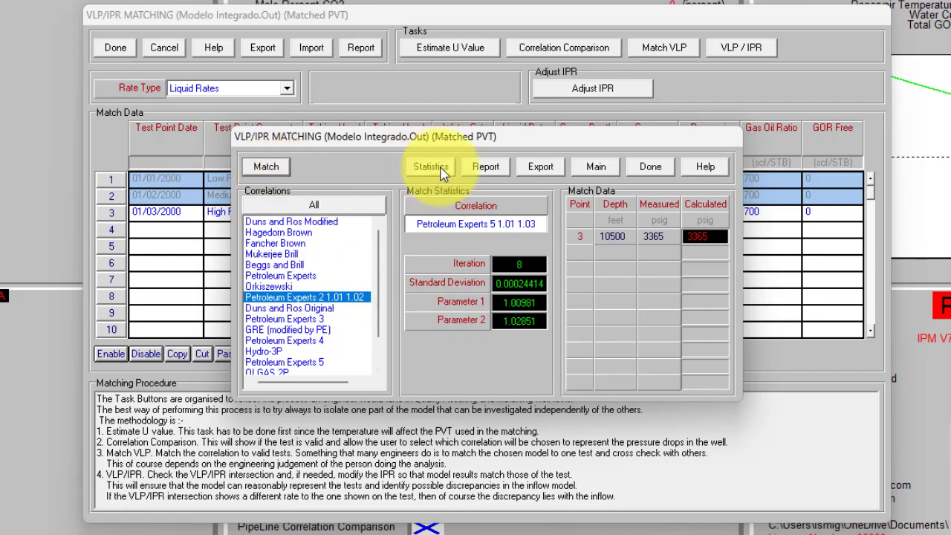
click(661, 168)
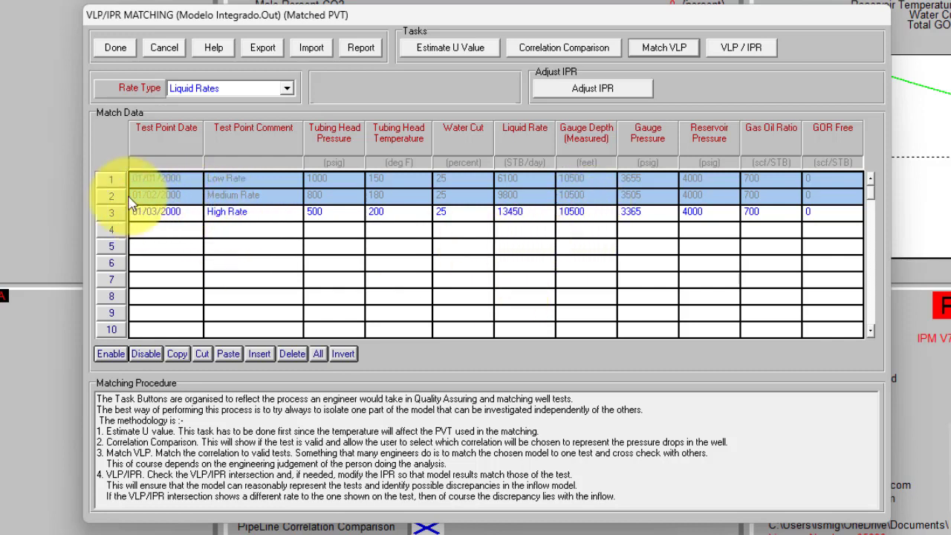
Re-enable the Low Rate and Medium Rate test points and calculate the Low Rate correlation comparison with Petroleum Experts 2.
click(110, 354)
click(110, 353)
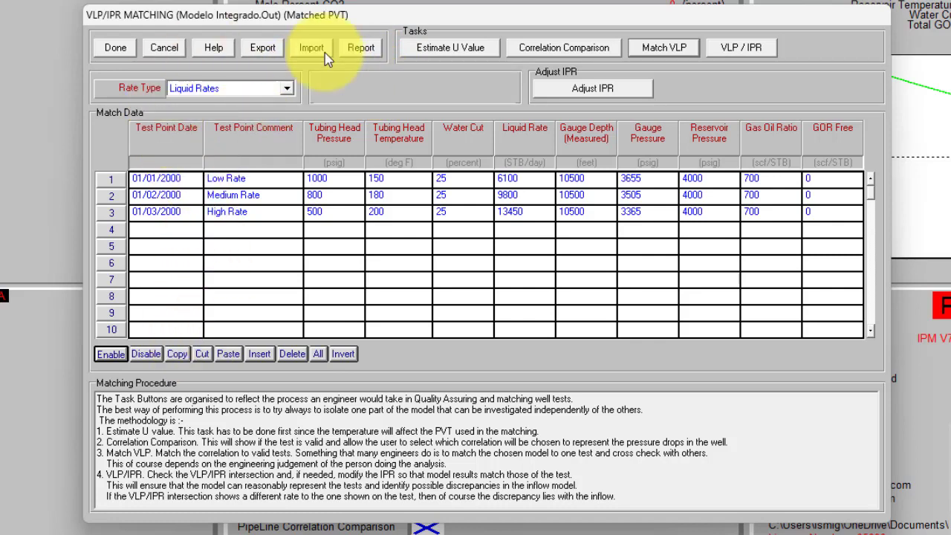
click(541, 45)
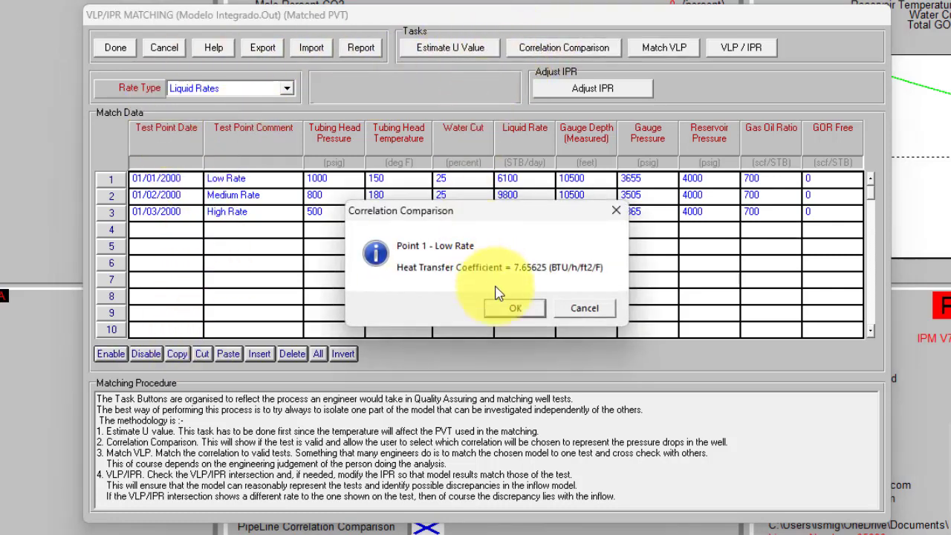
click(513, 308)
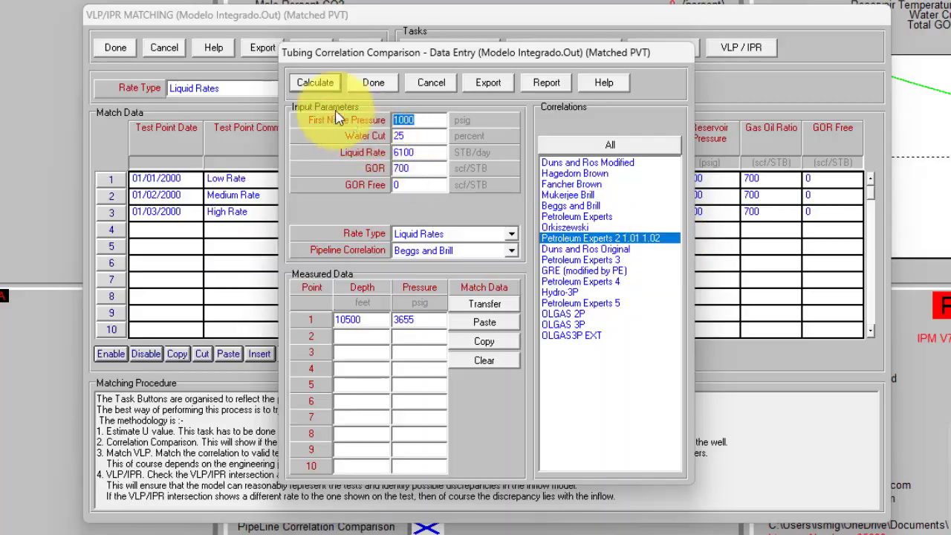
click(316, 82)
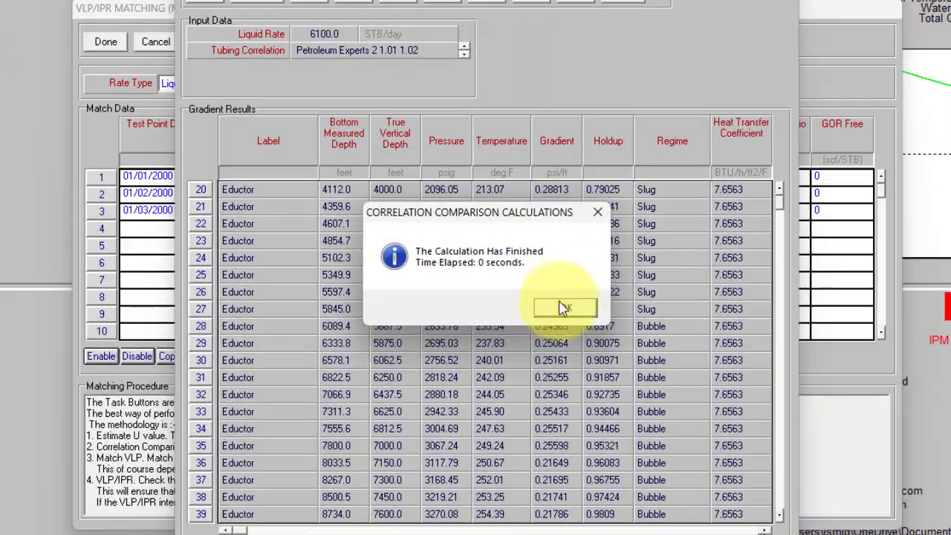
click(509, 325)
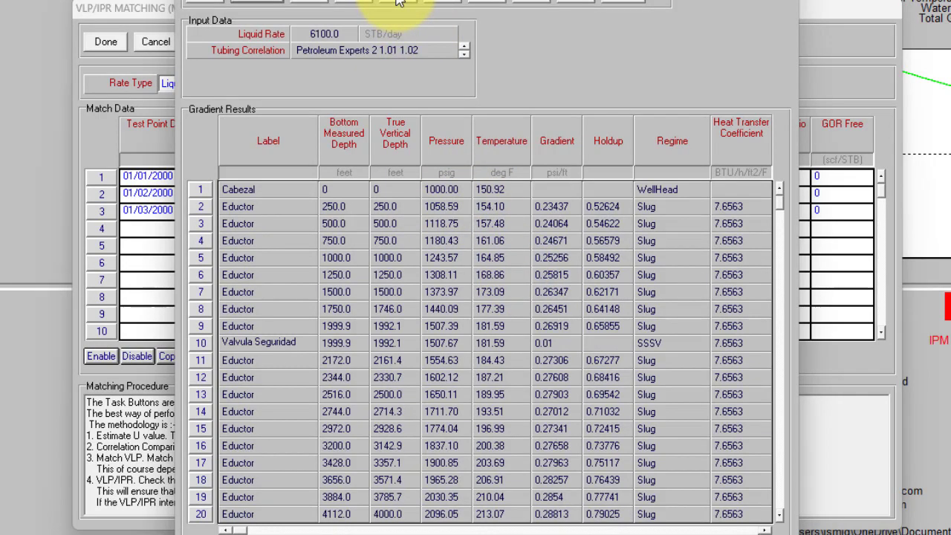
Compare the calculated Low Rate pressure at 10500 feet with the measured gauge pressure in the data entry.
drag(398, 2, 675, 12)
text(0500)
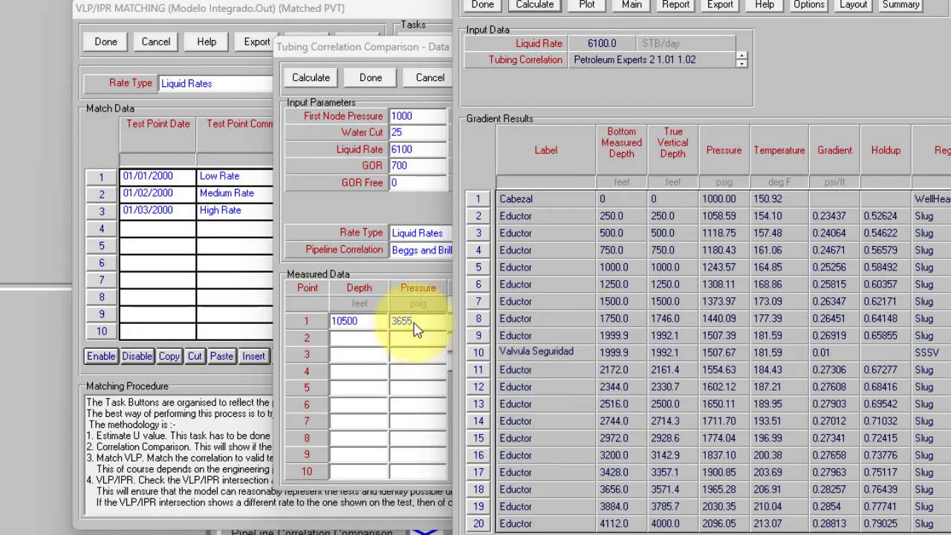
scroll(594, 429, down, 10)
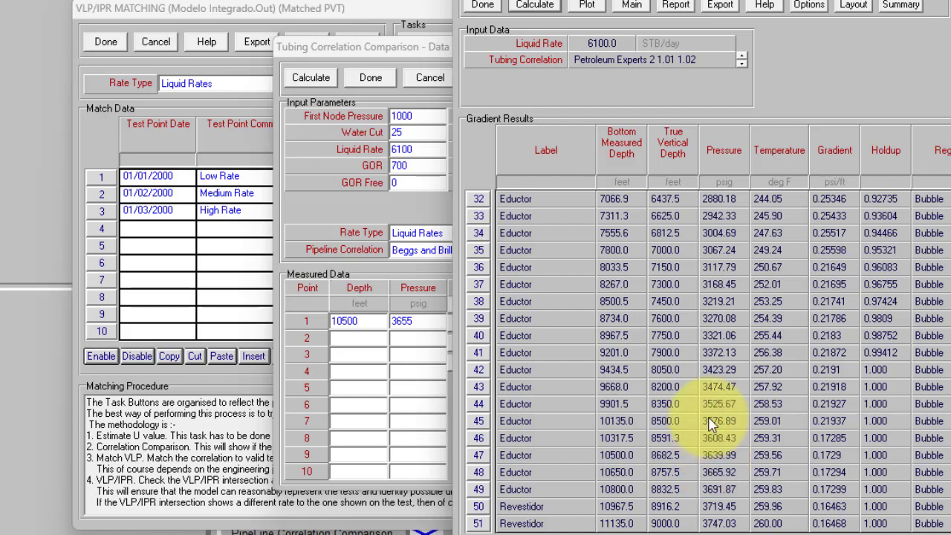
Plot the Low Rate pressure gradient, inspect the curve closely around the measured point, and close the plot and results.
click(585, 5)
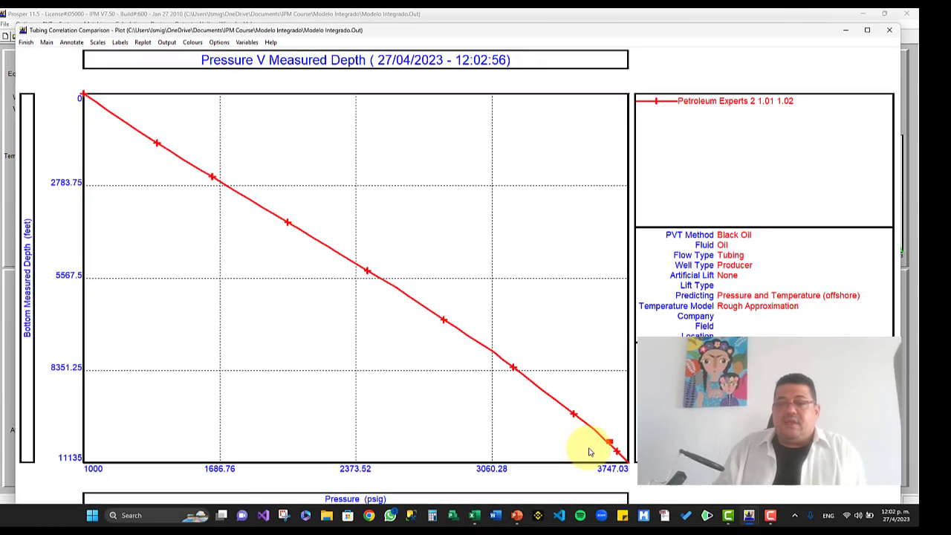
drag(589, 430, 616, 460)
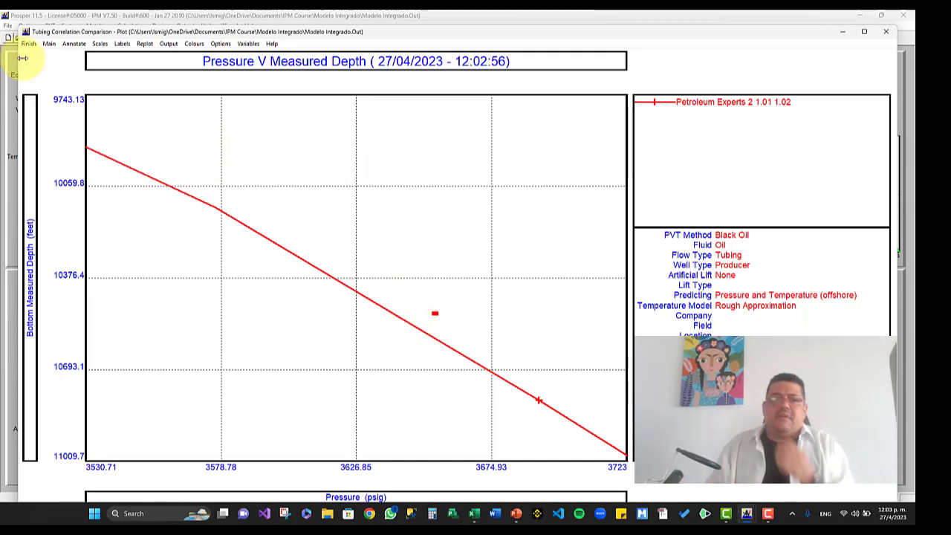
click(28, 45)
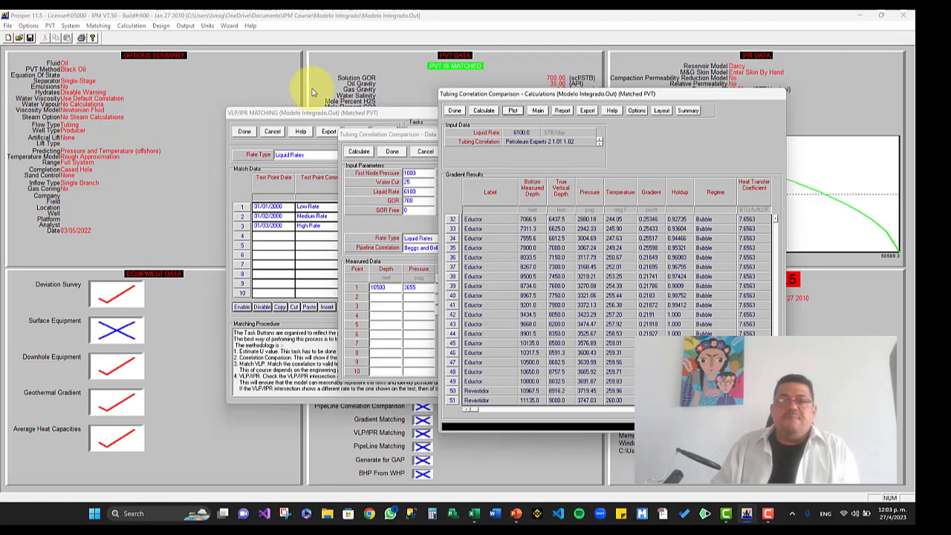
click(455, 111)
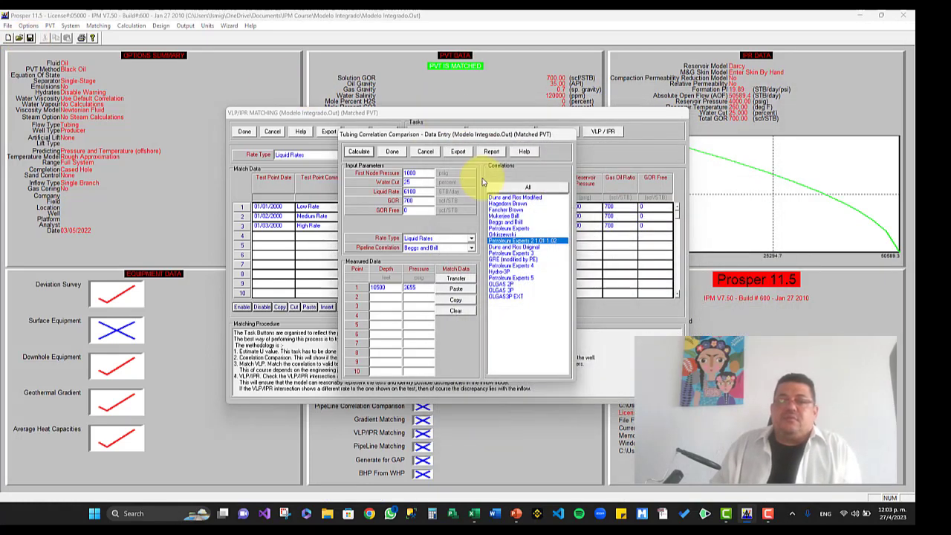
Calculate the Medium Rate comparison with Petroleum Experts 2 and place the results beside the measured gauge data.
click(399, 152)
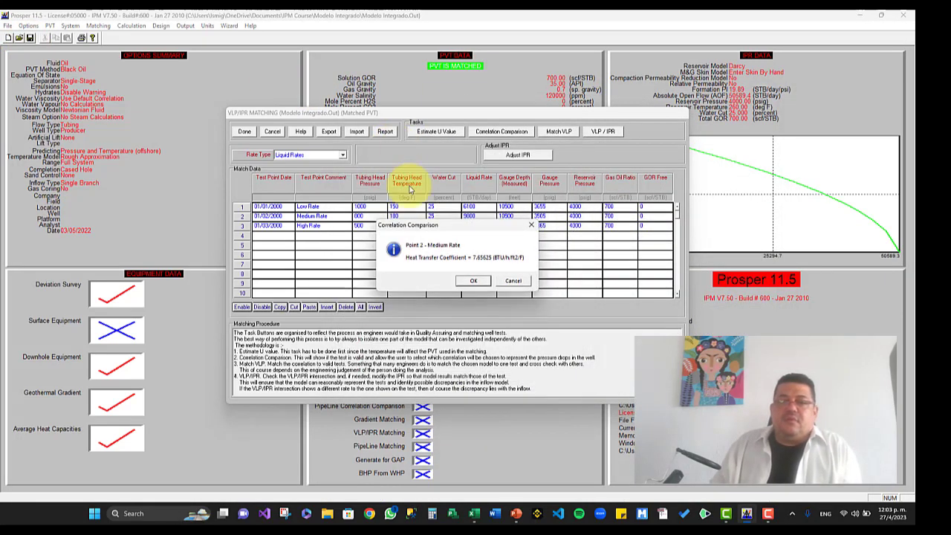
click(474, 281)
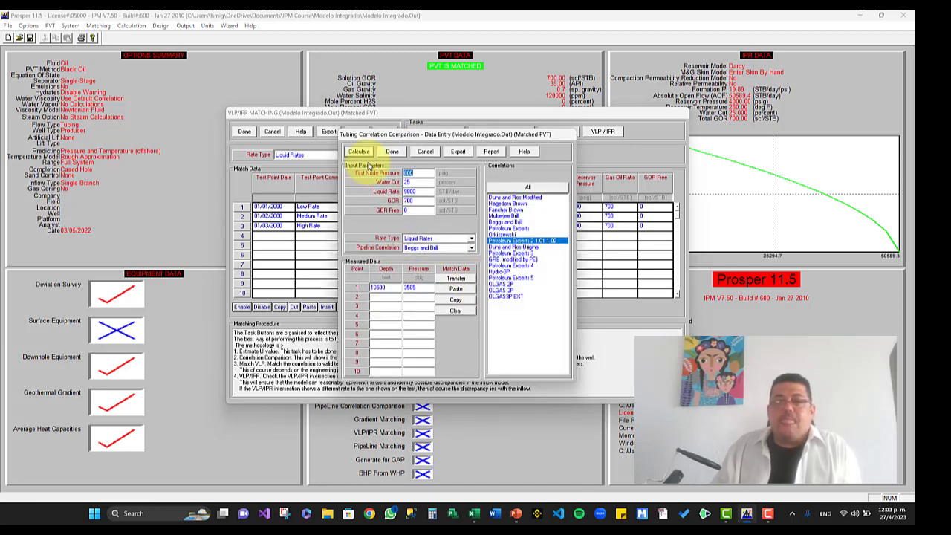
click(360, 153)
click(329, 104)
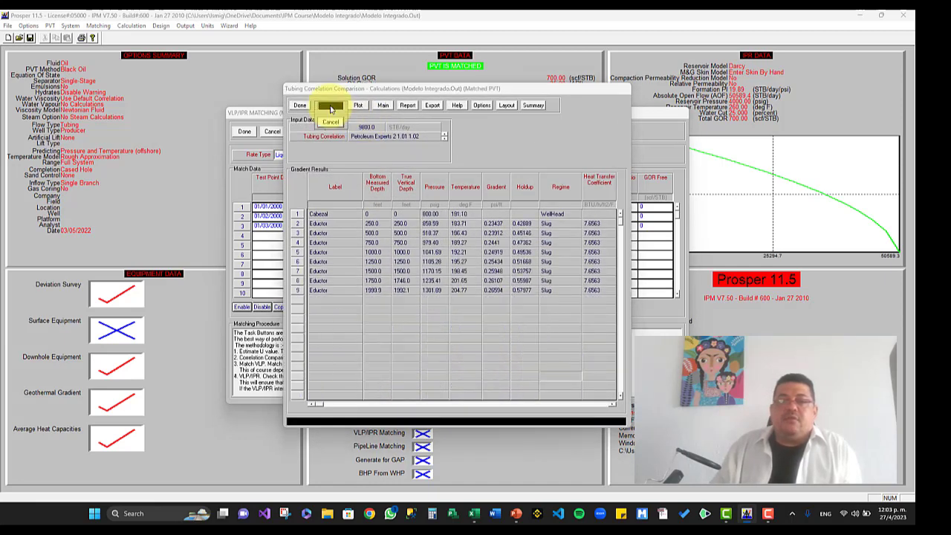
click(500, 280)
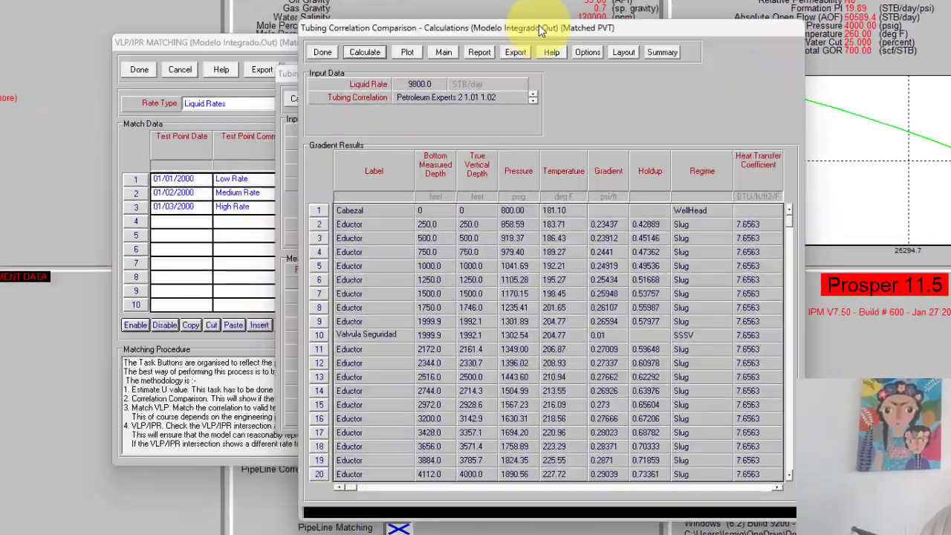
drag(538, 24, 728, 14)
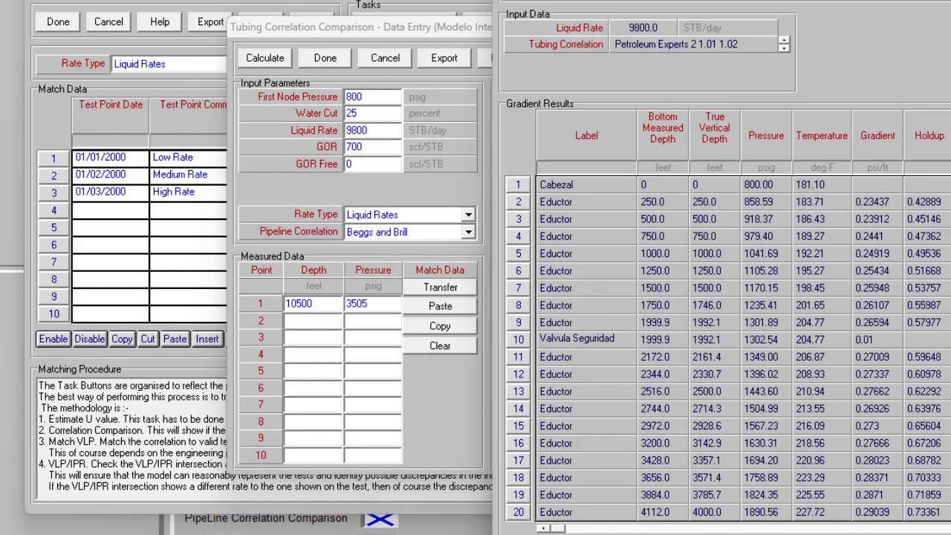
Review the Medium Rate pressure at 10500 feet, plot the gradient, inspect it around the measured point, and close the plot and results.
scroll(724, 349, down, 10)
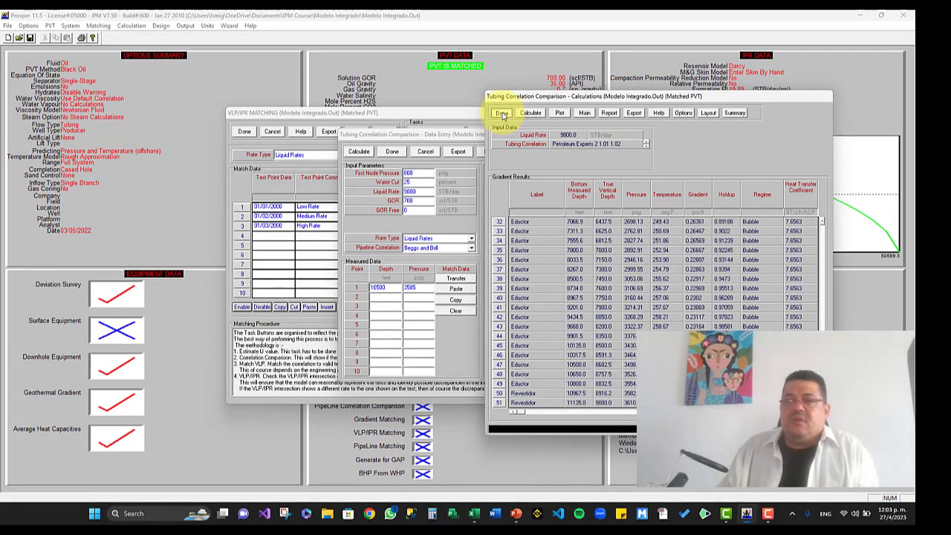
click(563, 113)
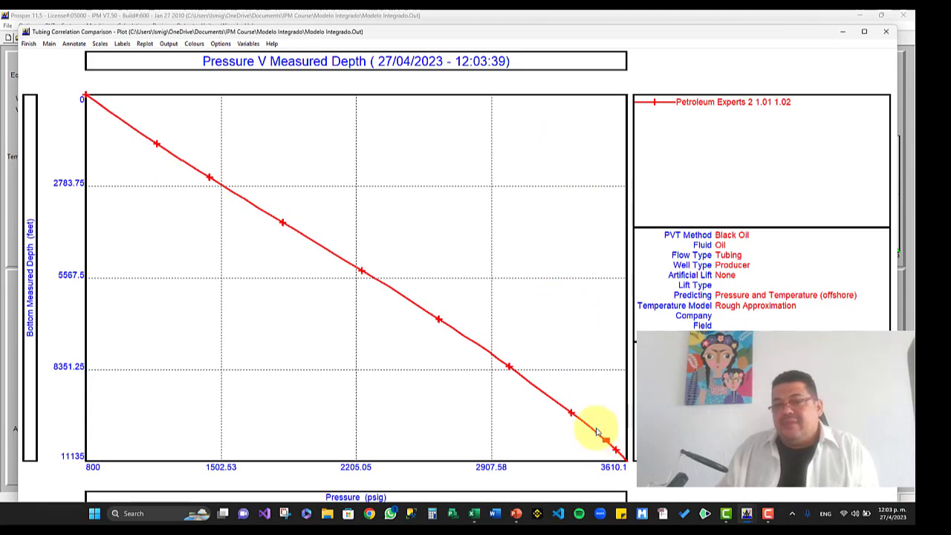
drag(585, 425, 616, 446)
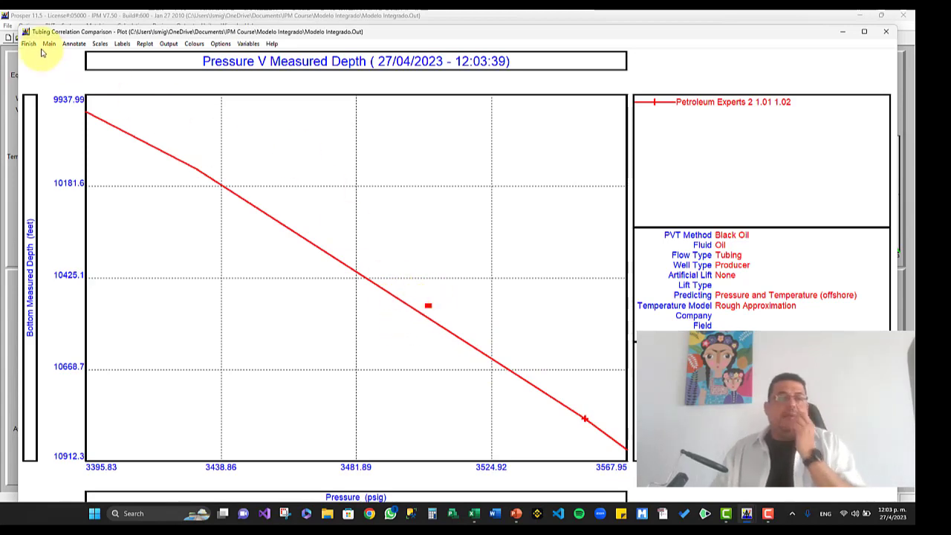
click(28, 43)
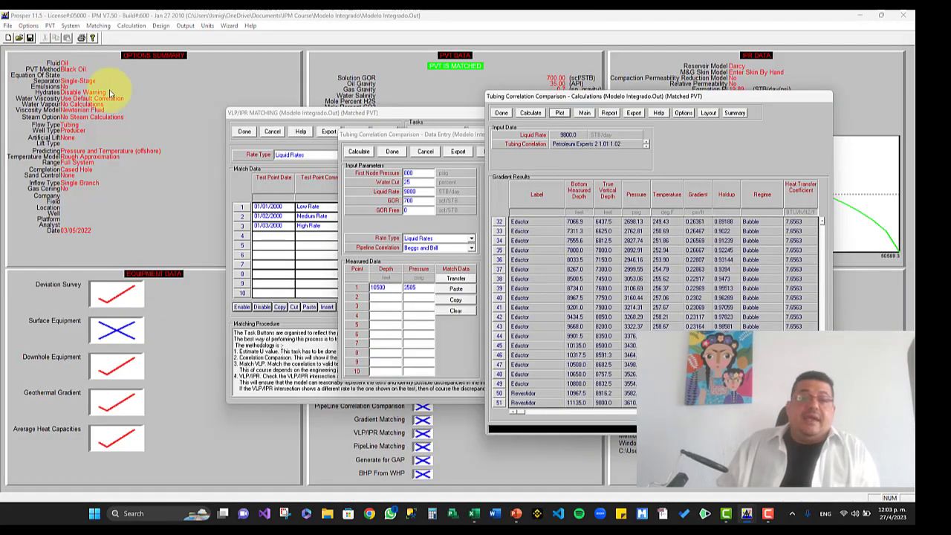
click(501, 113)
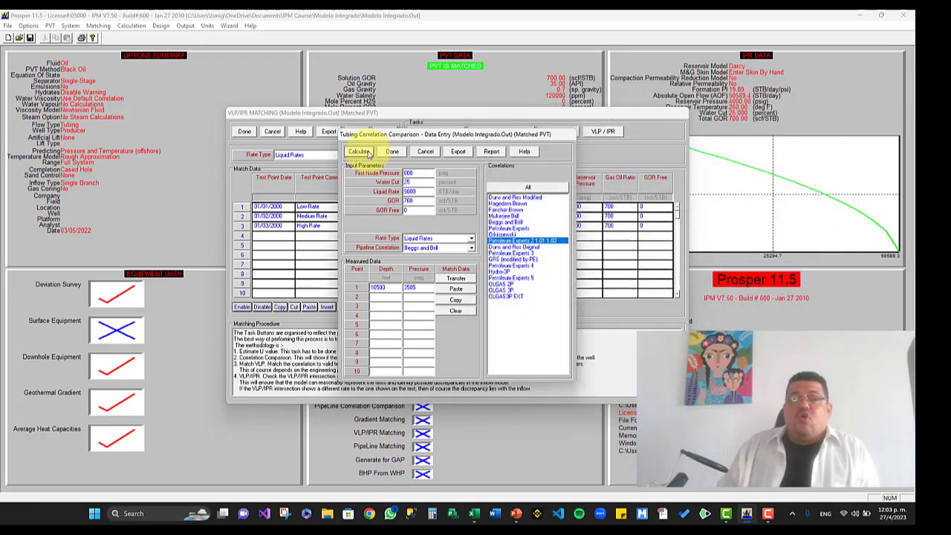
Continue to the High Rate test point and calculate its tubing correlation comparison with Petroleum Experts 2.
click(393, 153)
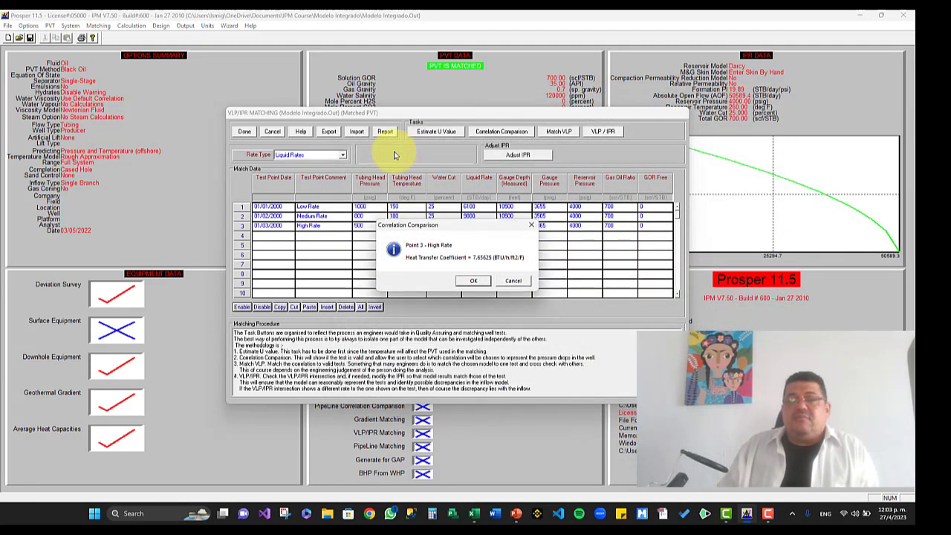
click(469, 282)
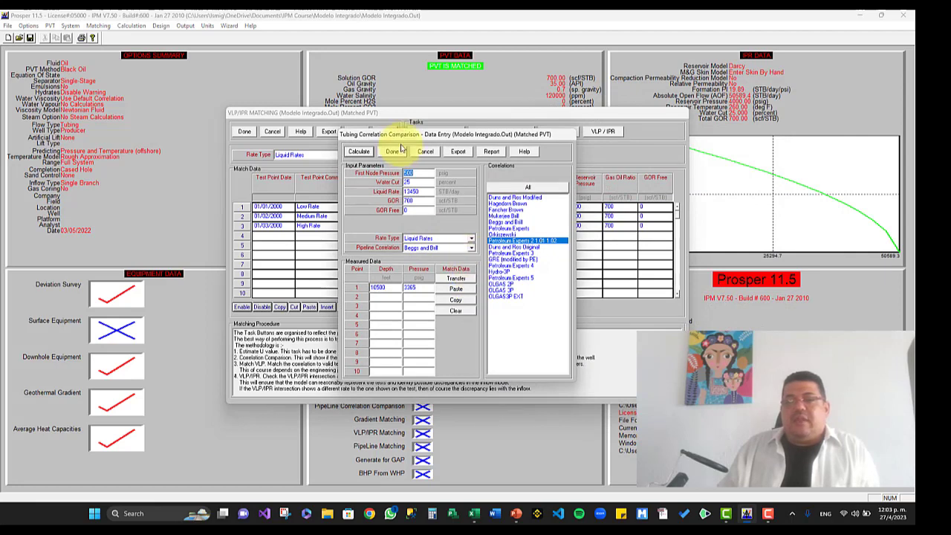
click(359, 152)
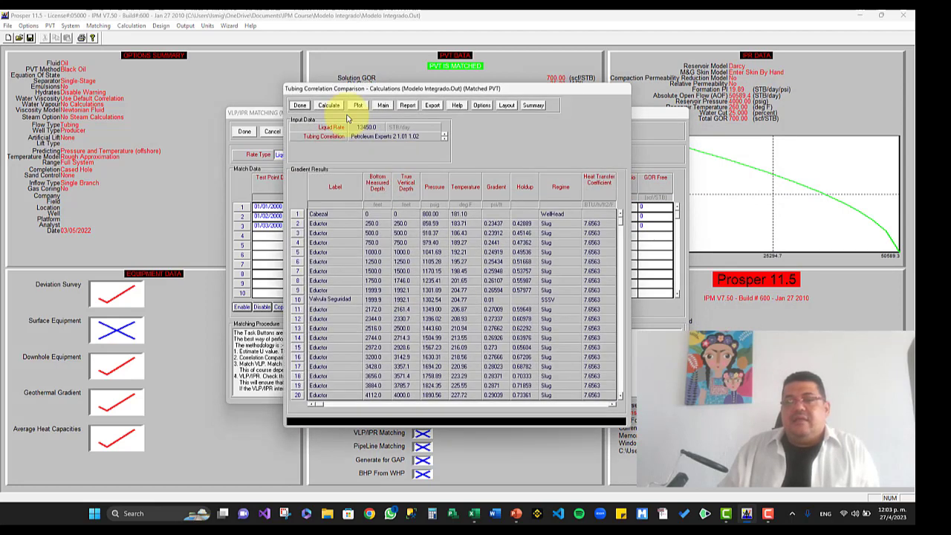
click(327, 105)
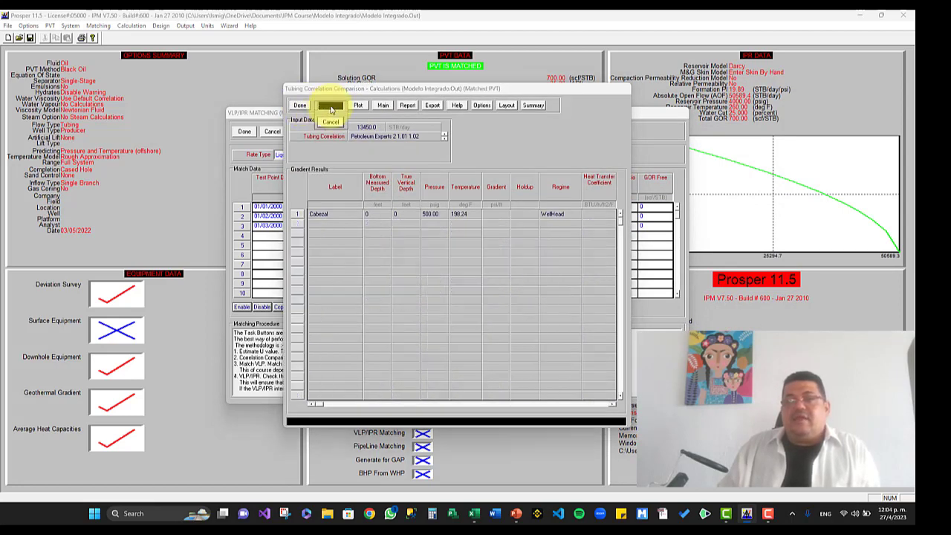
click(493, 281)
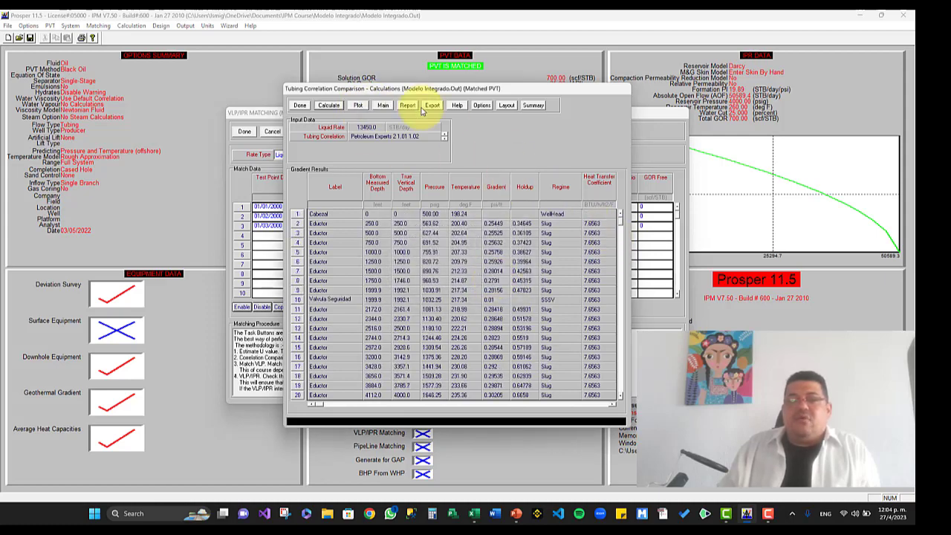
Compare the calculated High Rate pressure at 10500 feet with the measured gauge pressure, and close the correlation comparison.
drag(417, 88, 537, 90)
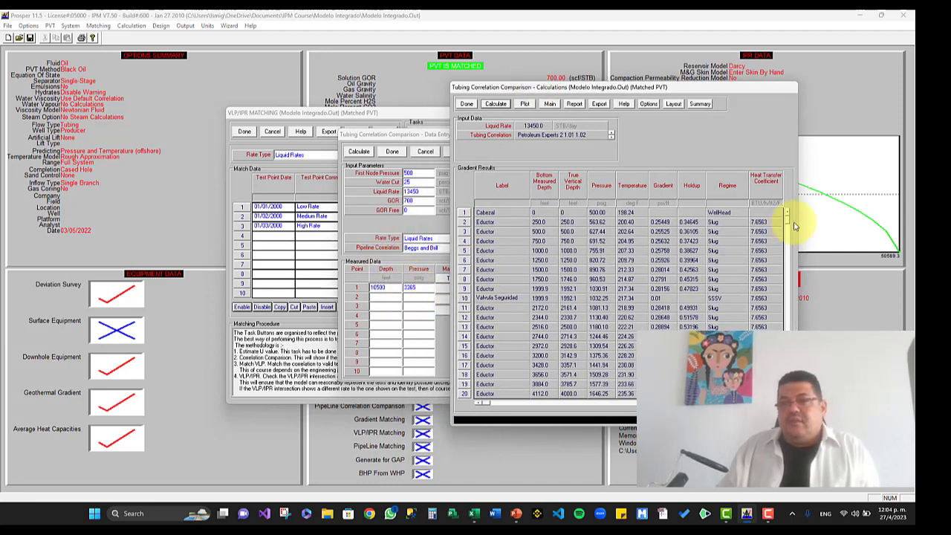
drag(787, 220, 788, 320)
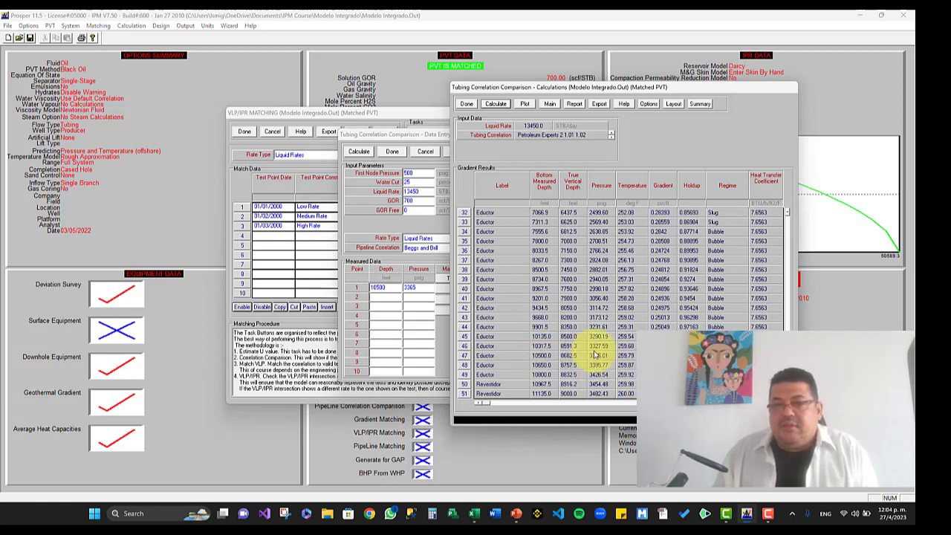
click(468, 103)
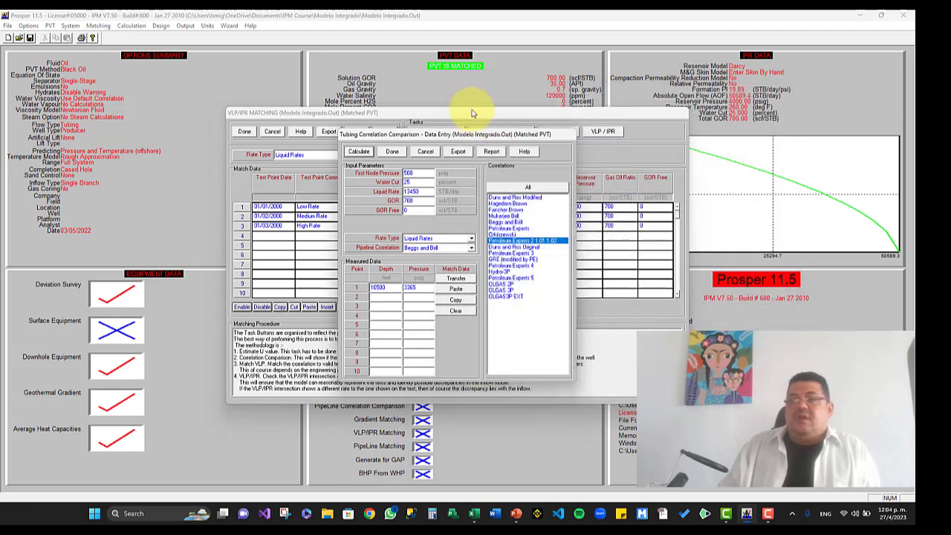
click(392, 152)
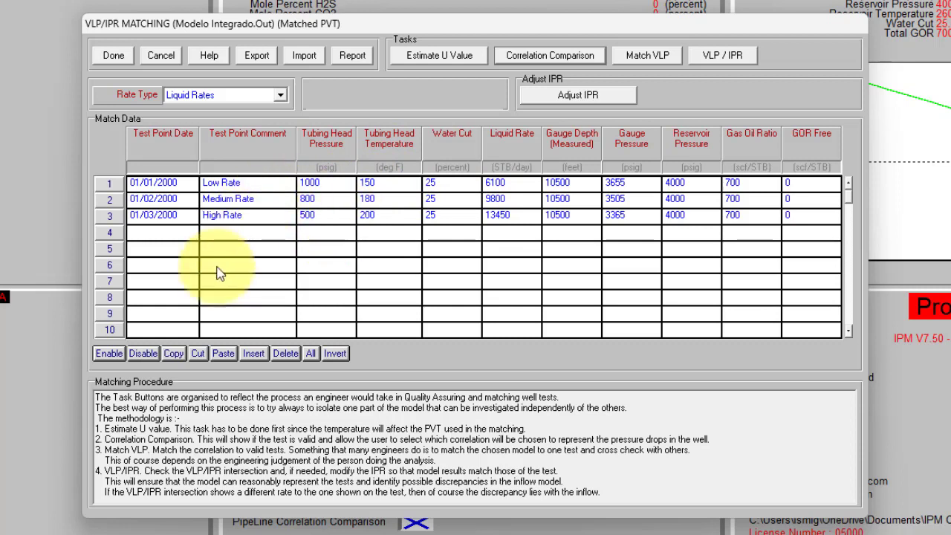
Run the VLP match of Petroleum Experts 2 against the Low, Medium and High Rate test points, and close the matching results.
click(659, 58)
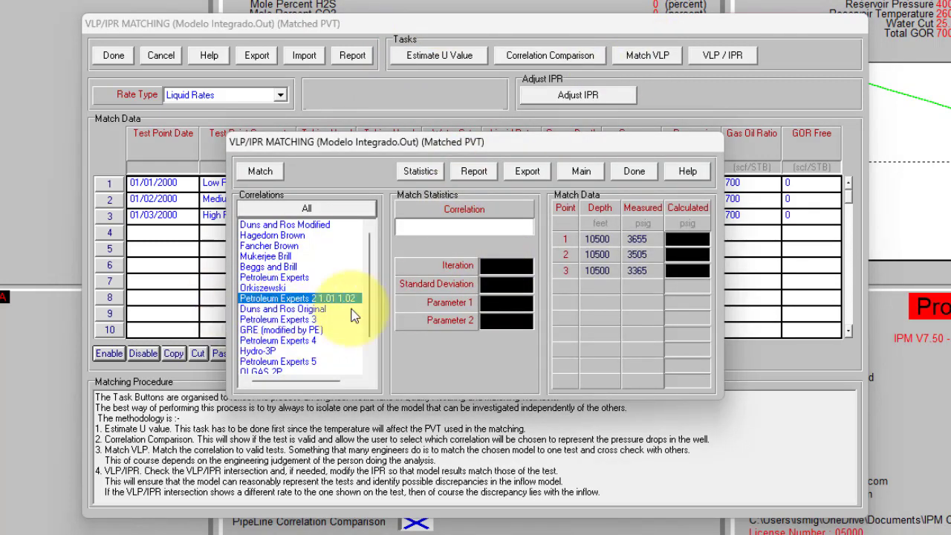
click(262, 170)
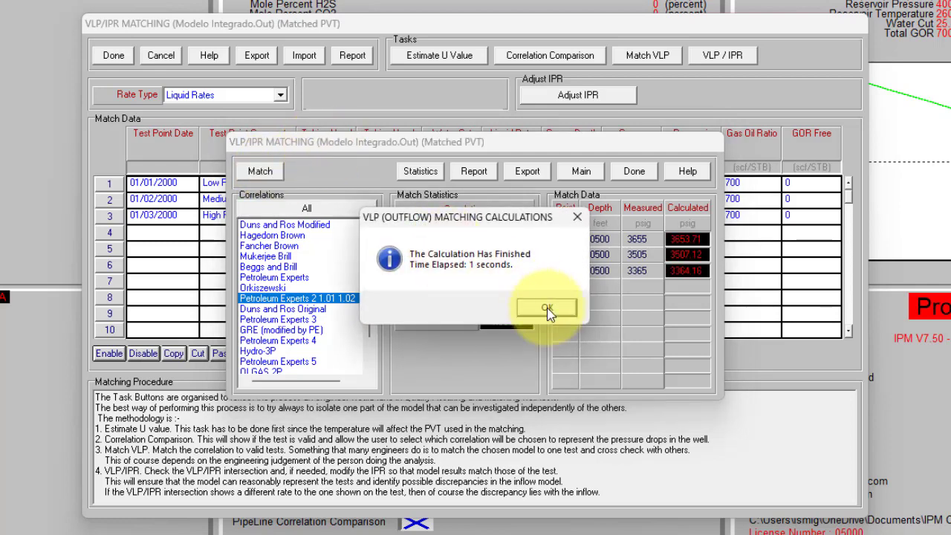
click(547, 308)
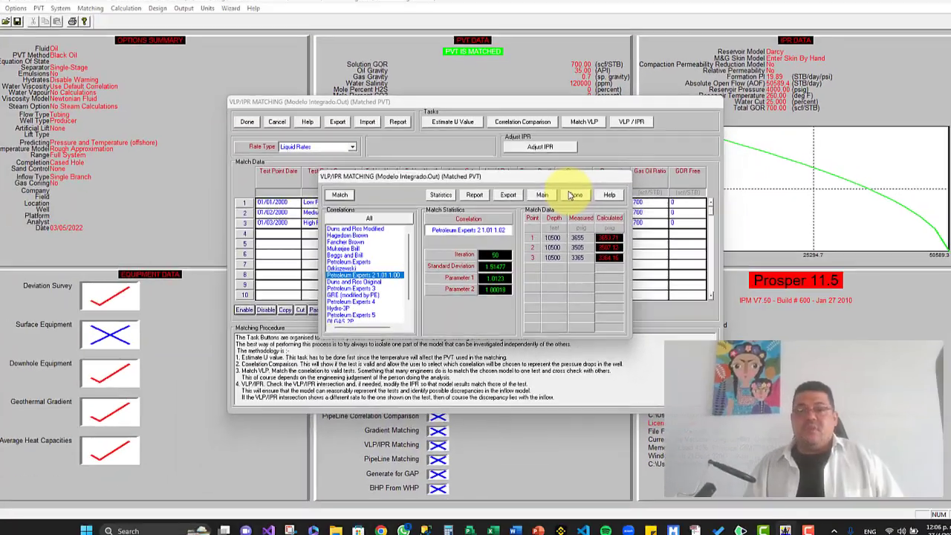
click(730, 86)
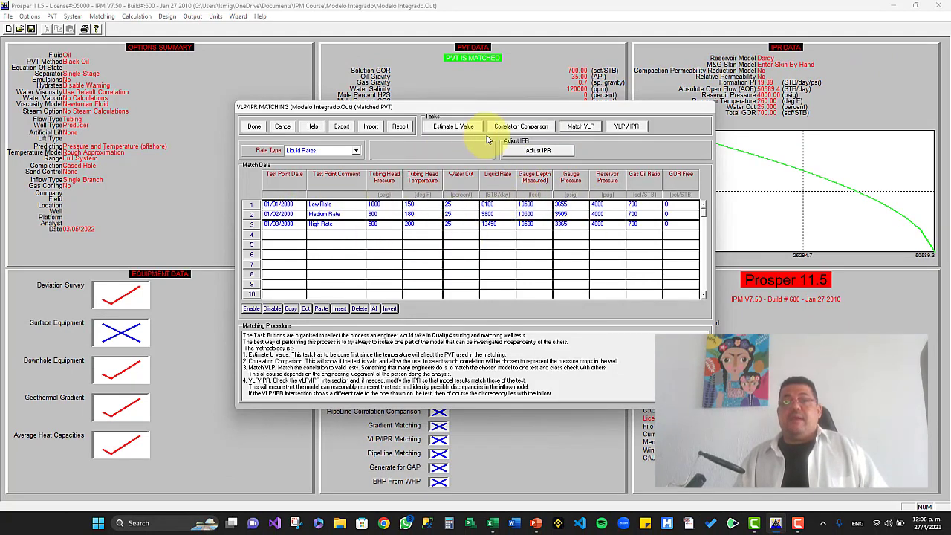
Recalculate the Low Rate correlation comparison using the newly matched Petroleum Experts 2.
click(513, 126)
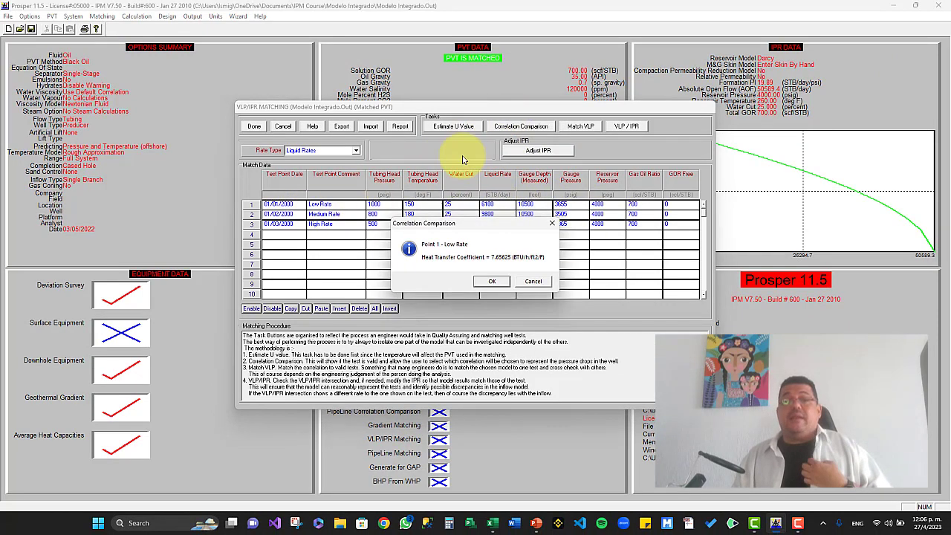
click(491, 282)
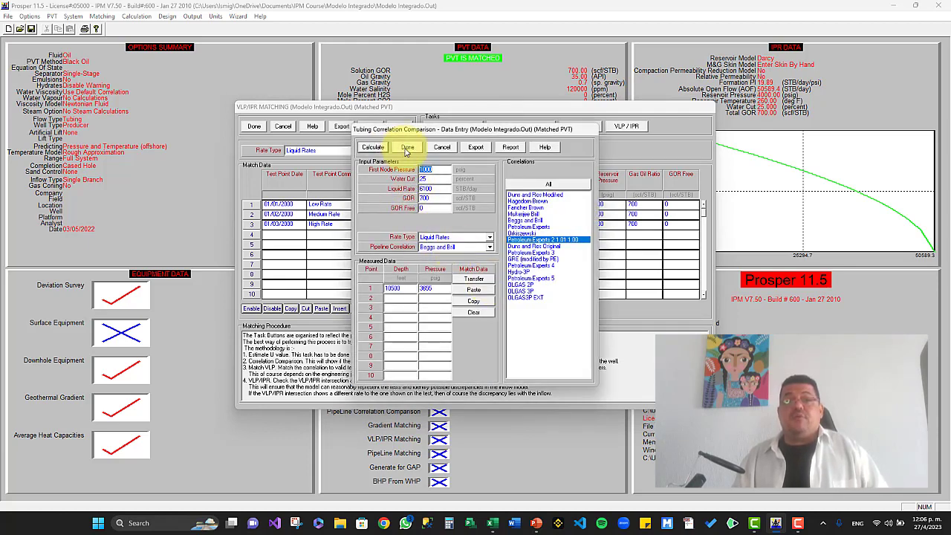
click(374, 147)
click(344, 103)
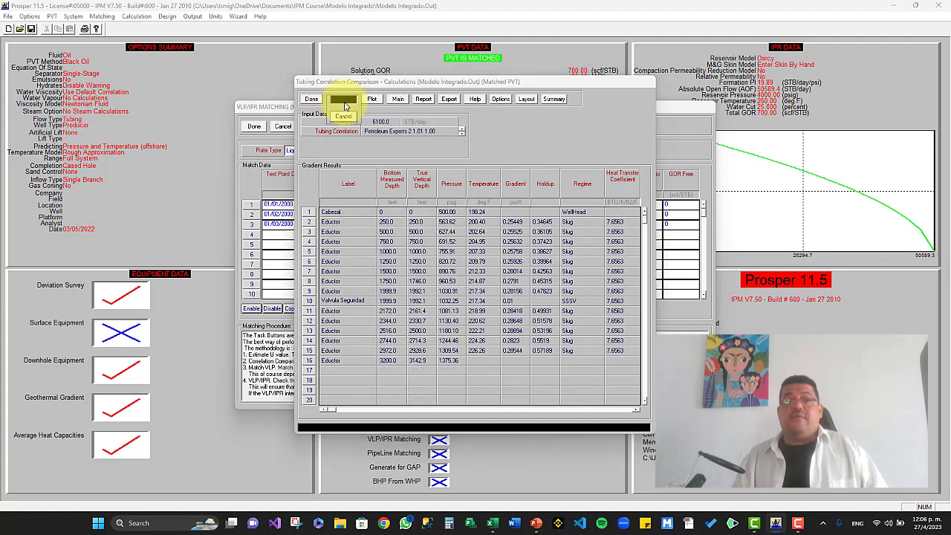
click(520, 277)
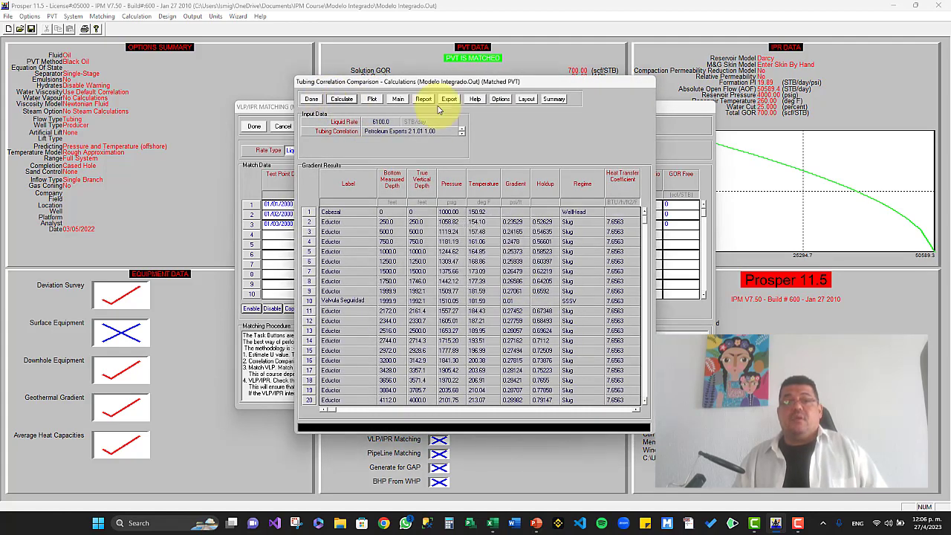
Plot the Low Rate gradient for the rematched correlation, inspect the curve around the measured point, and close the plot.
click(371, 98)
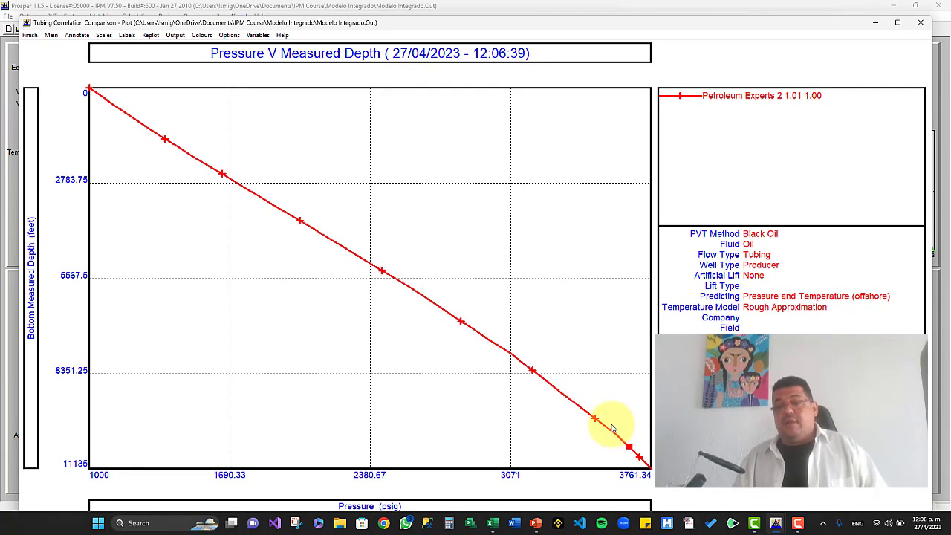
drag(611, 425, 646, 464)
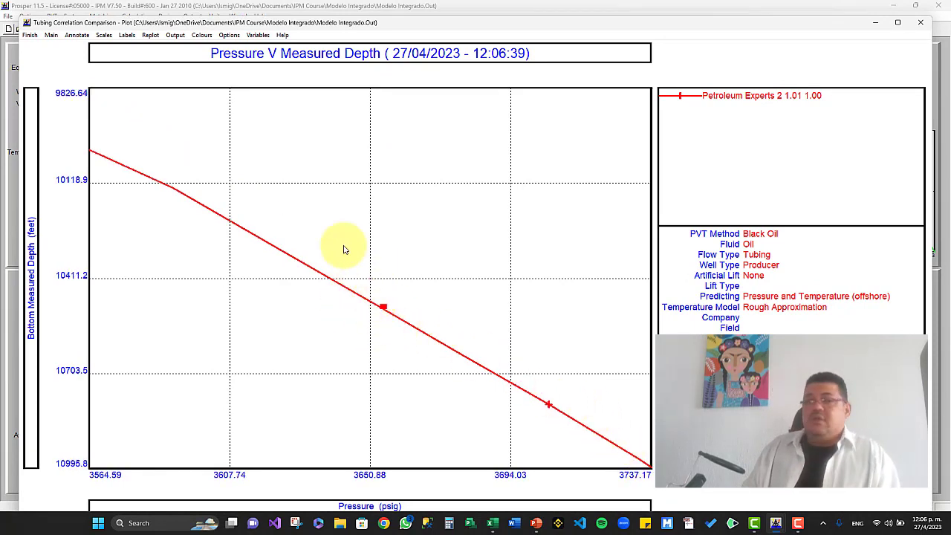
click(30, 35)
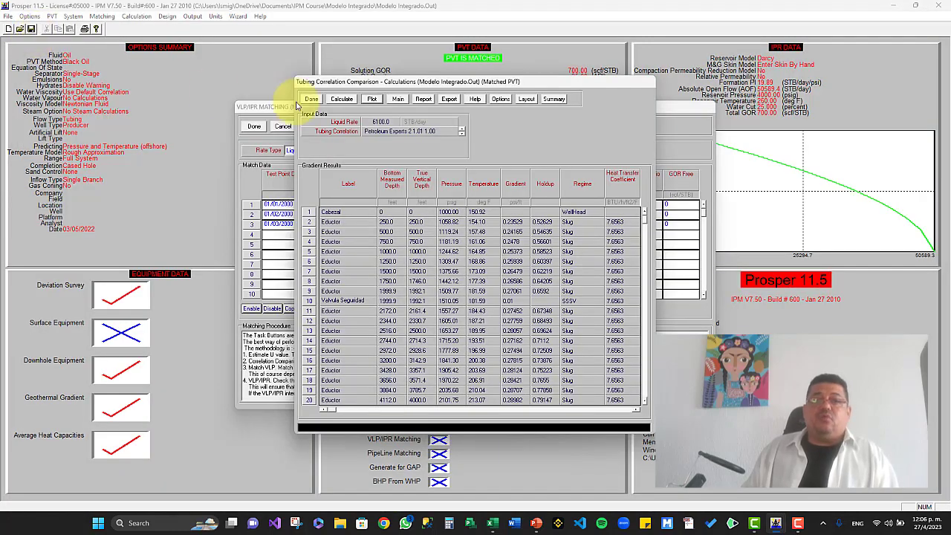
Continue to the Medium Rate test point and recalculate its comparison with the rematched Petroleum Experts 2.
click(371, 147)
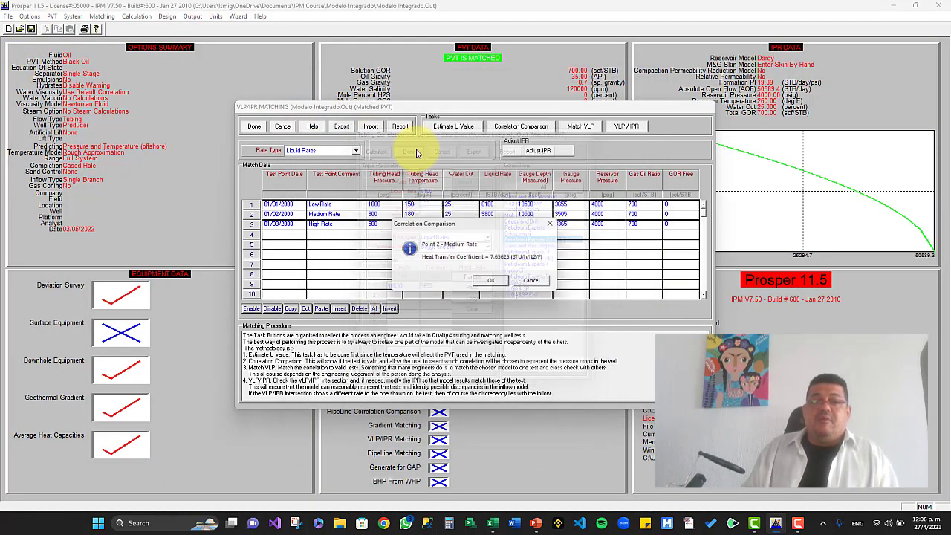
click(489, 282)
click(489, 282)
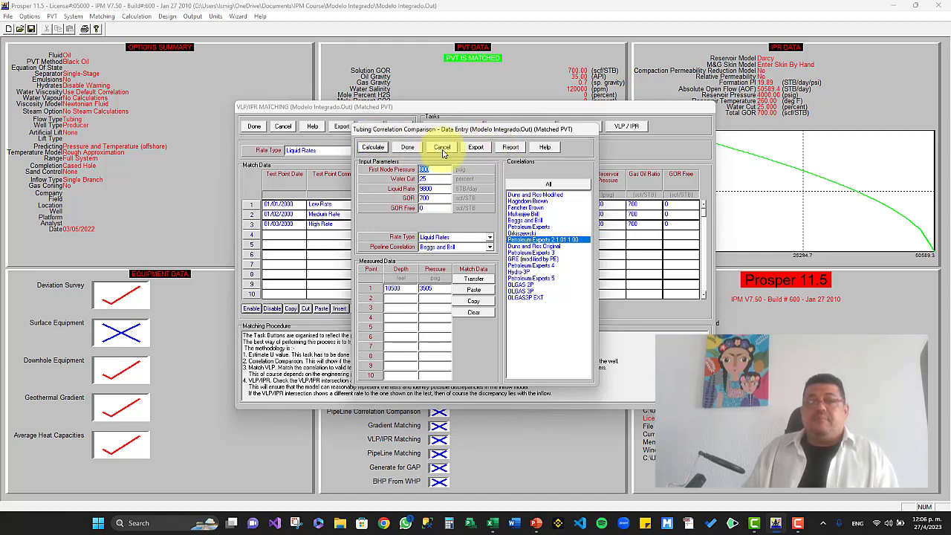
click(365, 147)
click(344, 98)
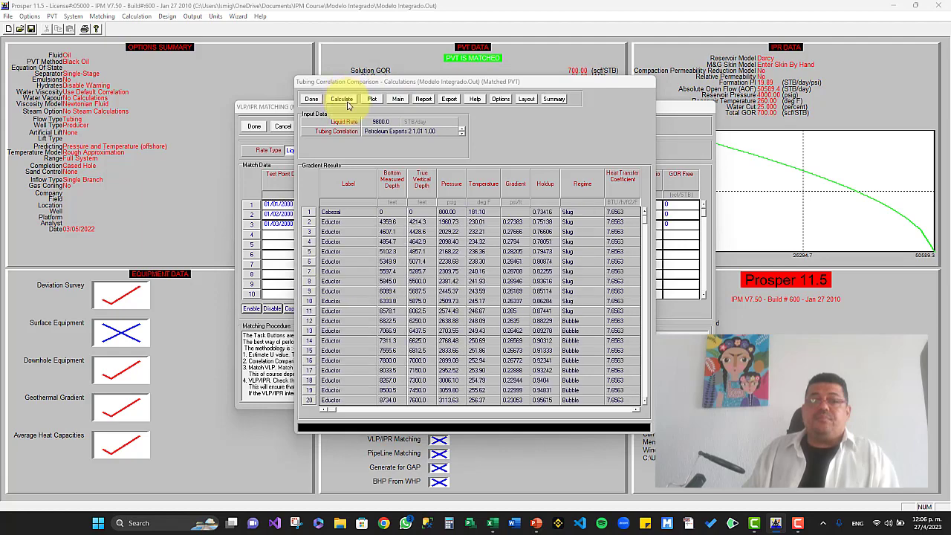
click(522, 281)
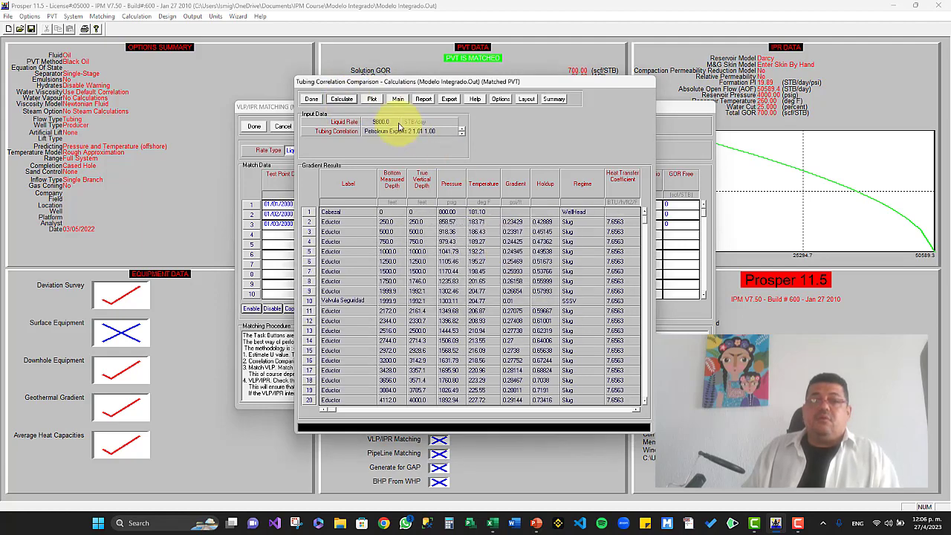
Plot the rematched Medium Rate gradient, inspect the curve around the measured point, and close the plot and results.
click(372, 99)
drag(621, 431, 640, 459)
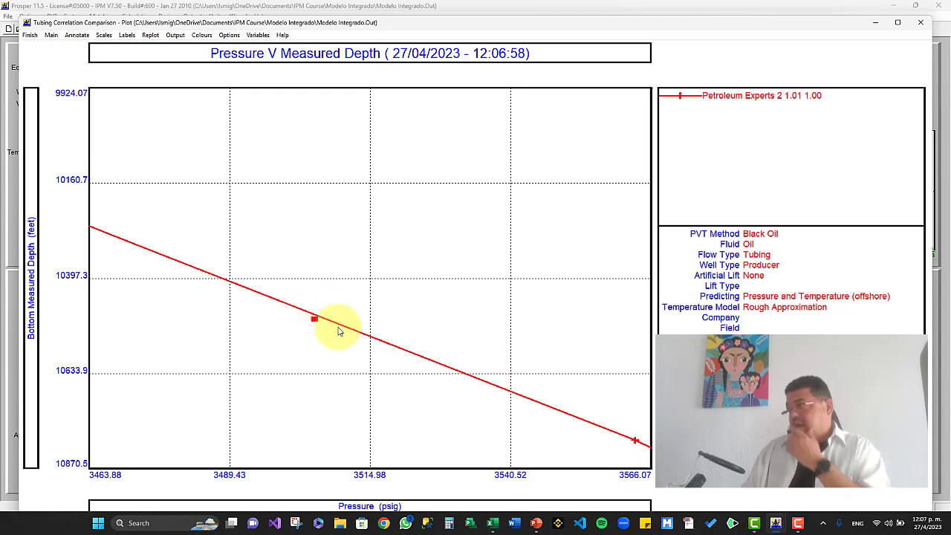
click(27, 35)
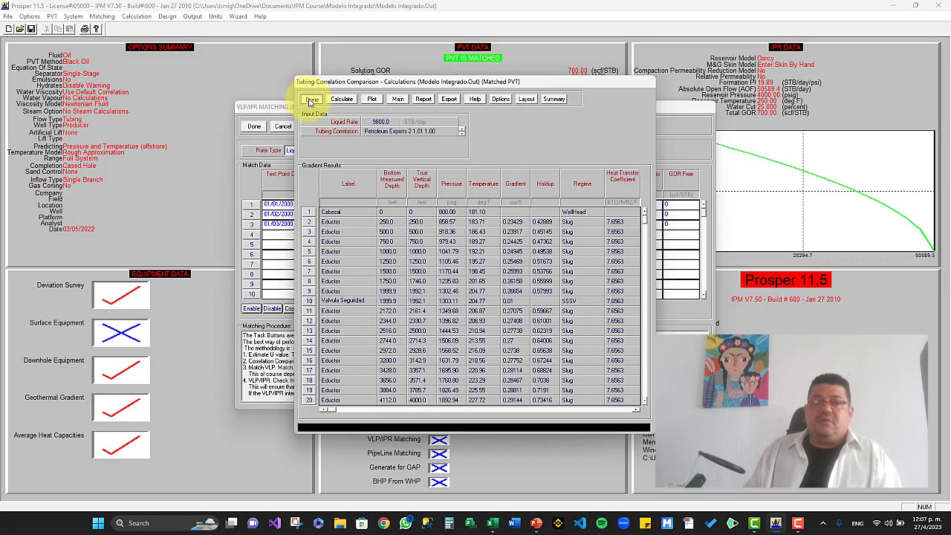
click(311, 101)
Continue to the High Rate test point, recalculate its comparison with the rematched Petroleum Experts 2, and plot the pressure gradient.
click(407, 148)
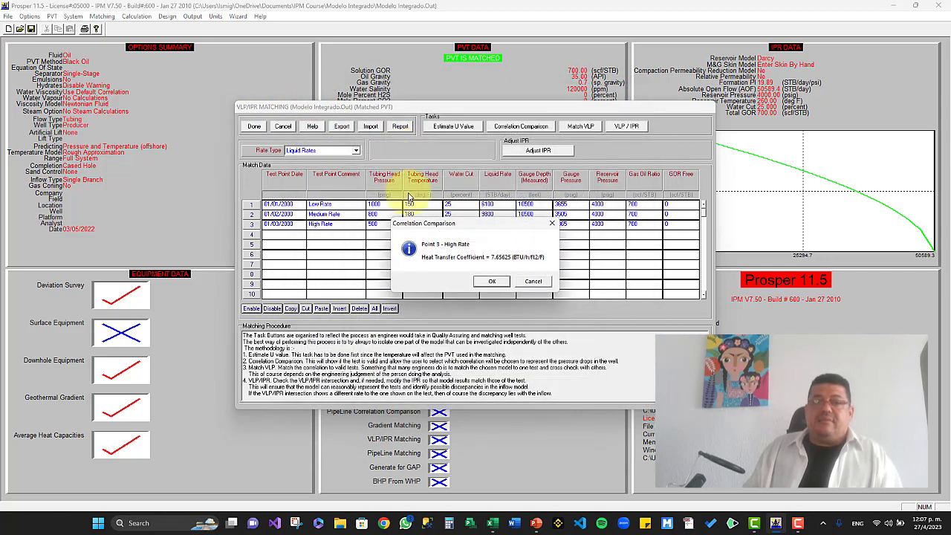
click(492, 281)
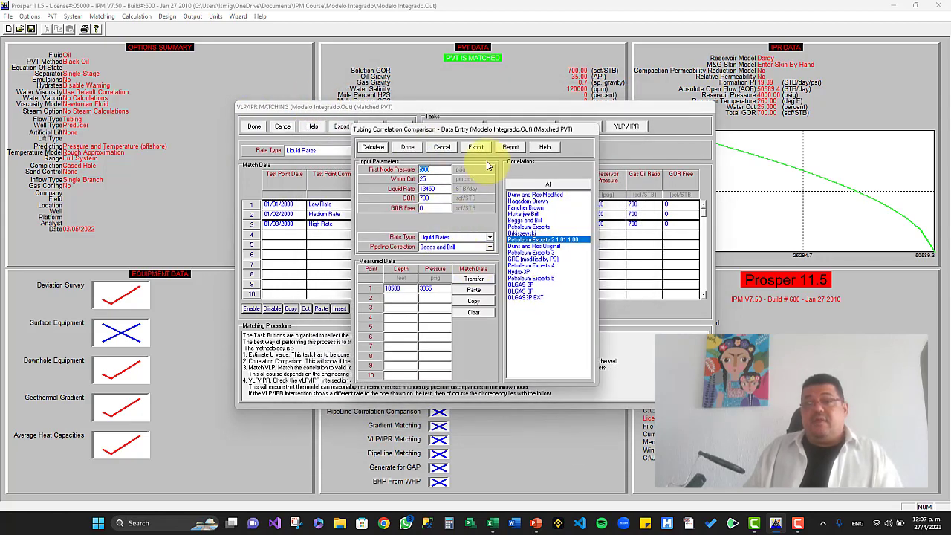
click(375, 146)
click(352, 101)
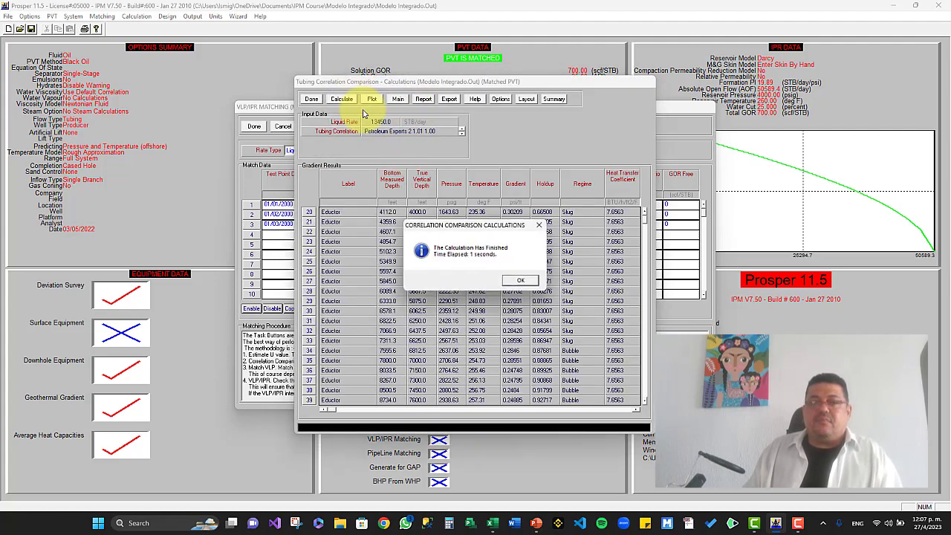
click(517, 278)
click(371, 98)
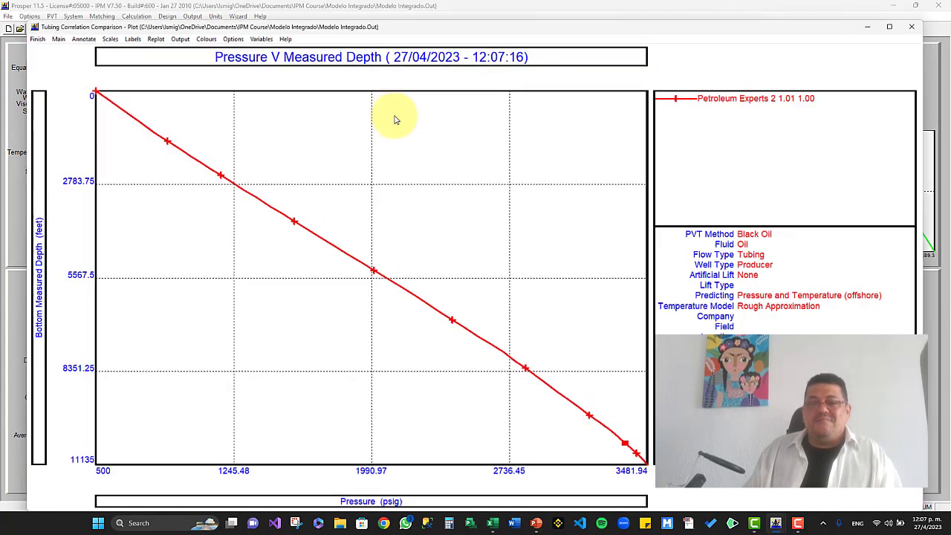
Inspect the High Rate gradient around the measured point, and close the plot and the correlation comparison.
drag(606, 427, 637, 457)
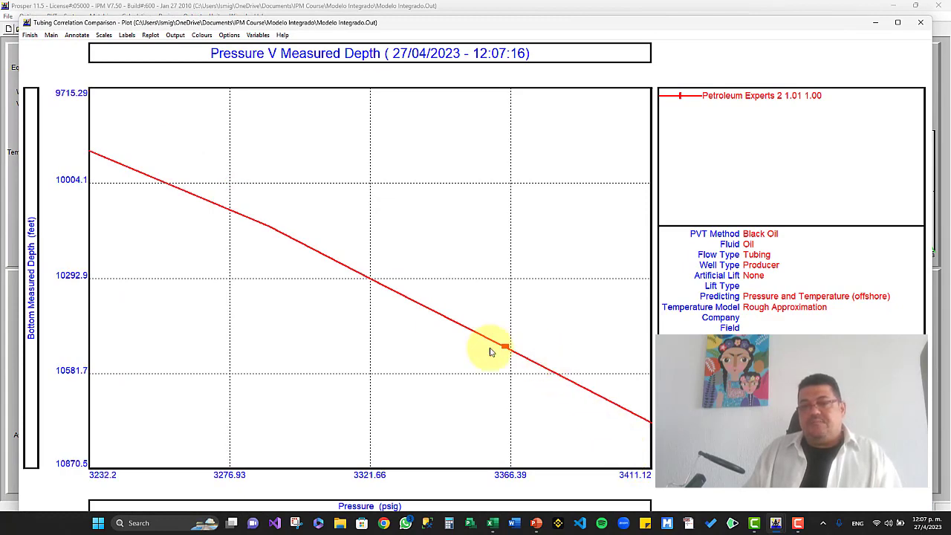
click(30, 35)
click(312, 99)
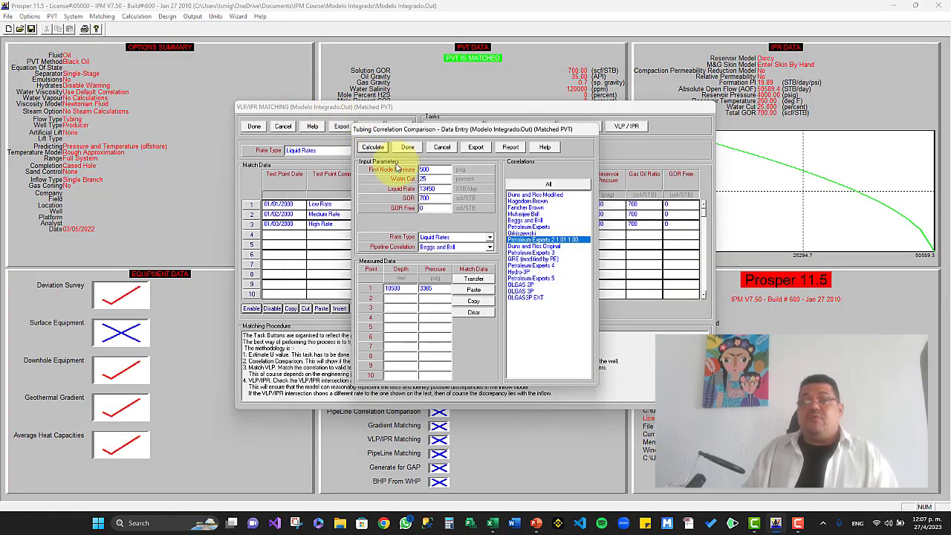
click(403, 149)
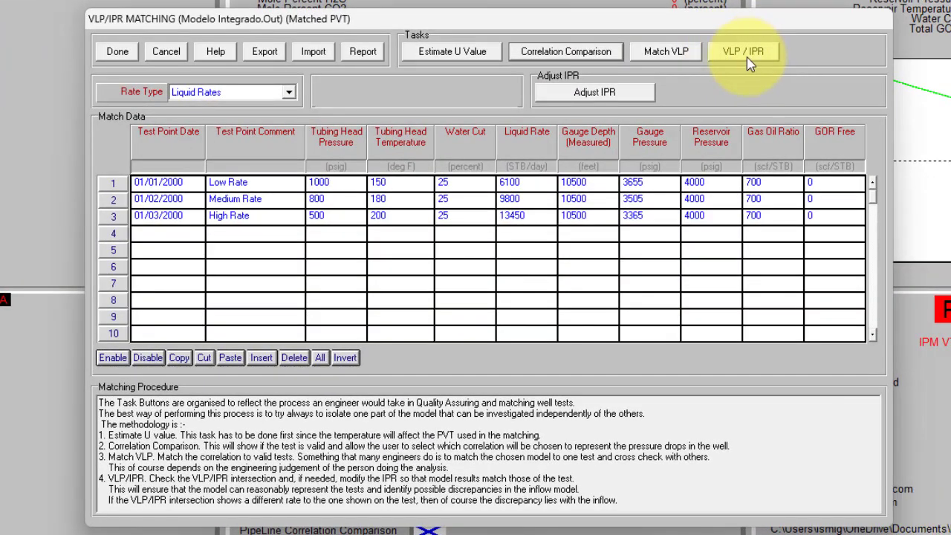
Calculate the VLP/IPR intersections for the test points with the matched Petroleum Experts 2 correlation.
click(751, 59)
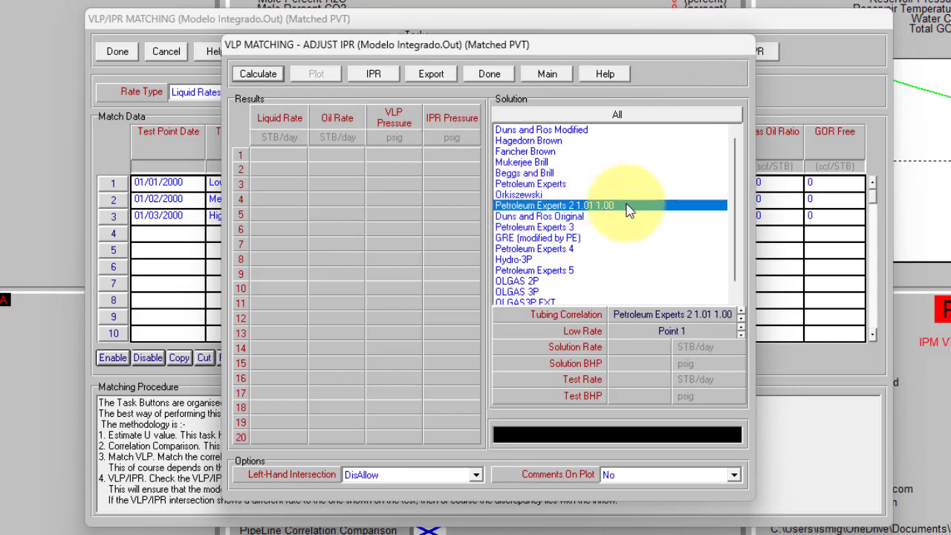
click(266, 77)
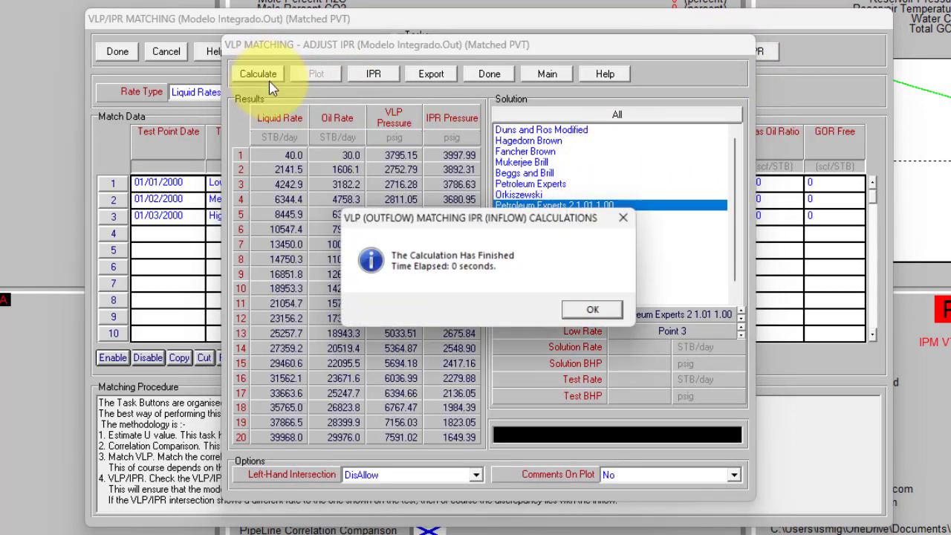
click(601, 318)
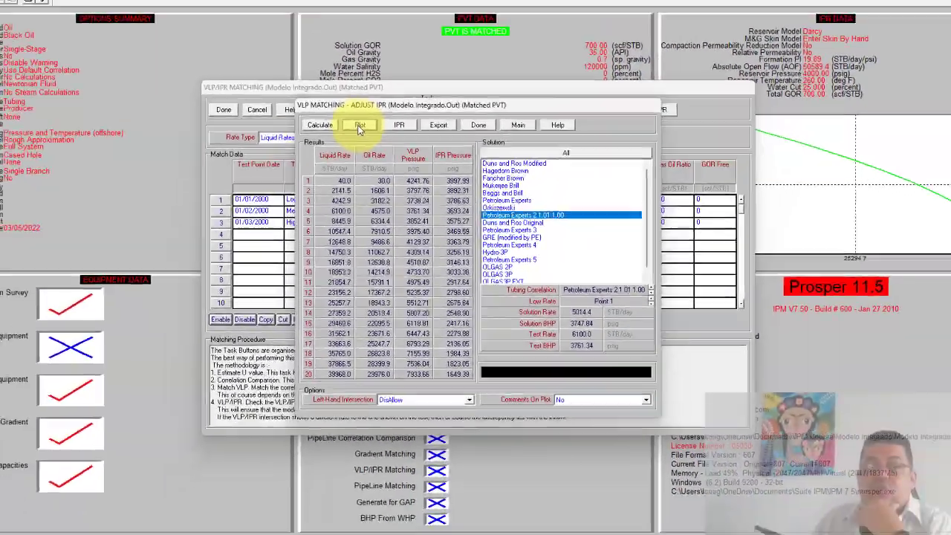
Plot the VLP/IPR match, inspect the curves around the three test points, and close the plot and results.
click(318, 78)
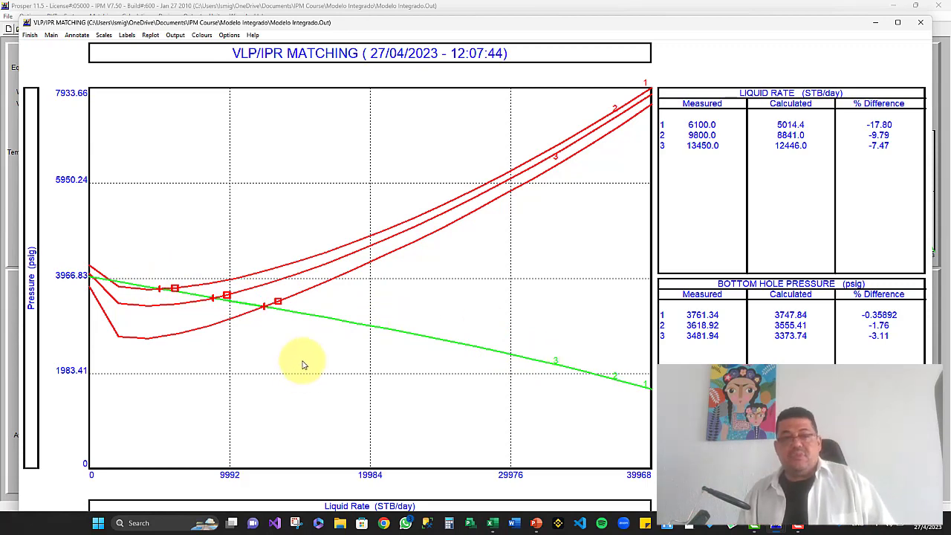
drag(145, 275, 302, 328)
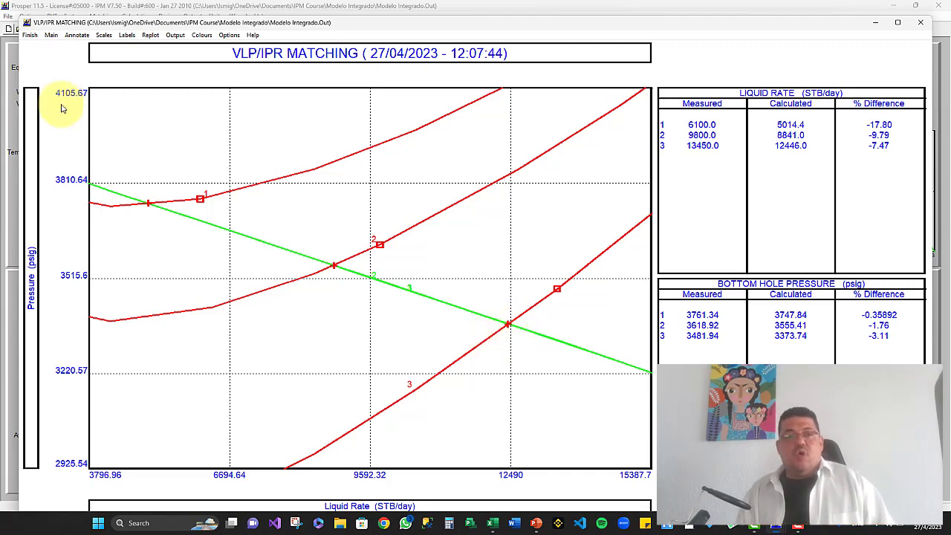
click(30, 36)
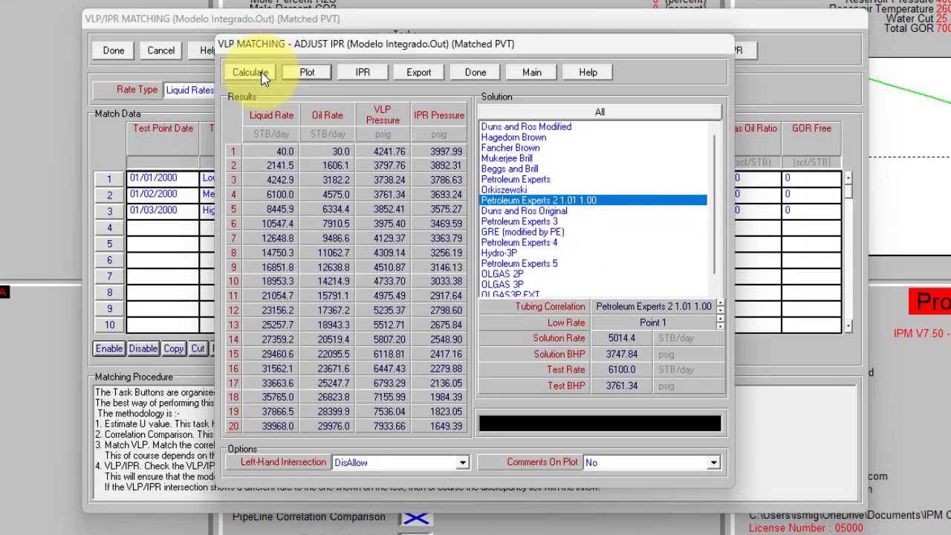
click(495, 73)
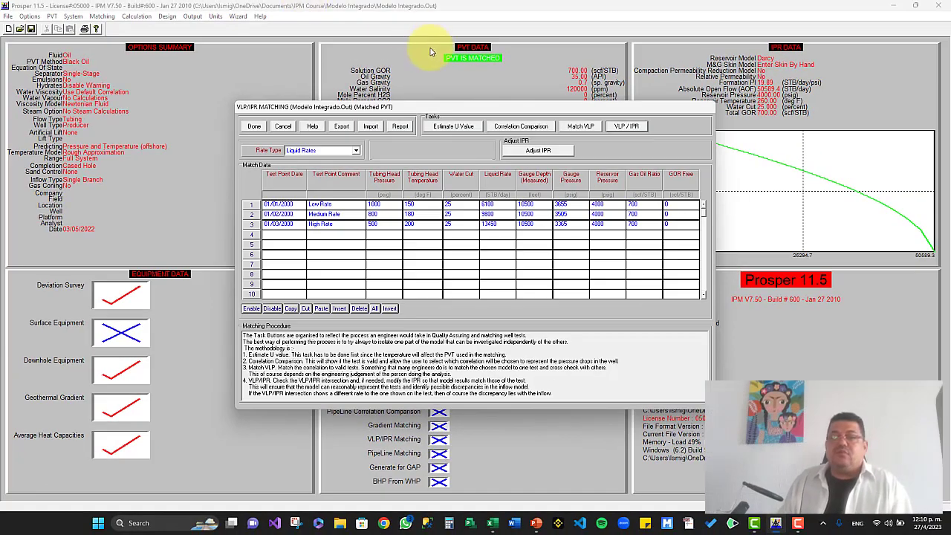
Open the IPR adjustment, include the Low, Medium and High Rate tests, and calculate the adjusted reservoir pressure for all tests.
click(522, 150)
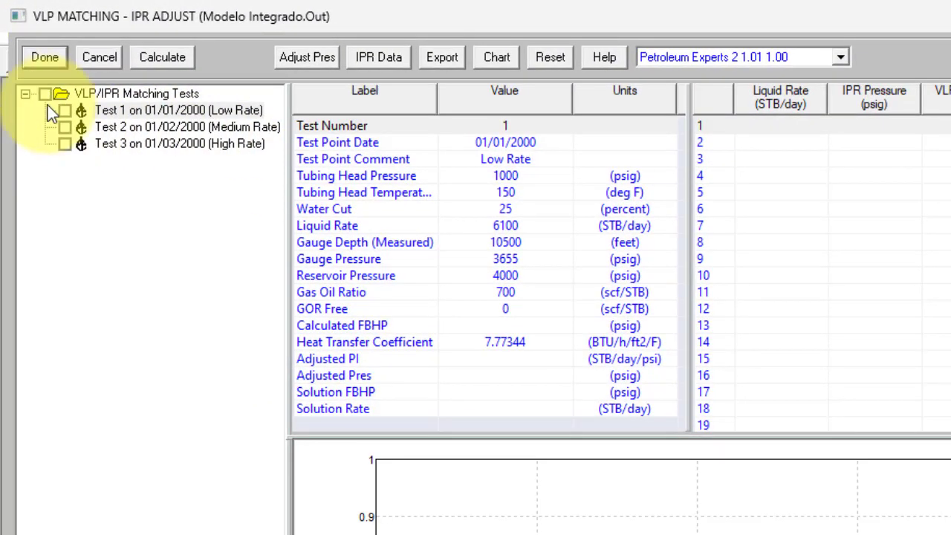
click(65, 110)
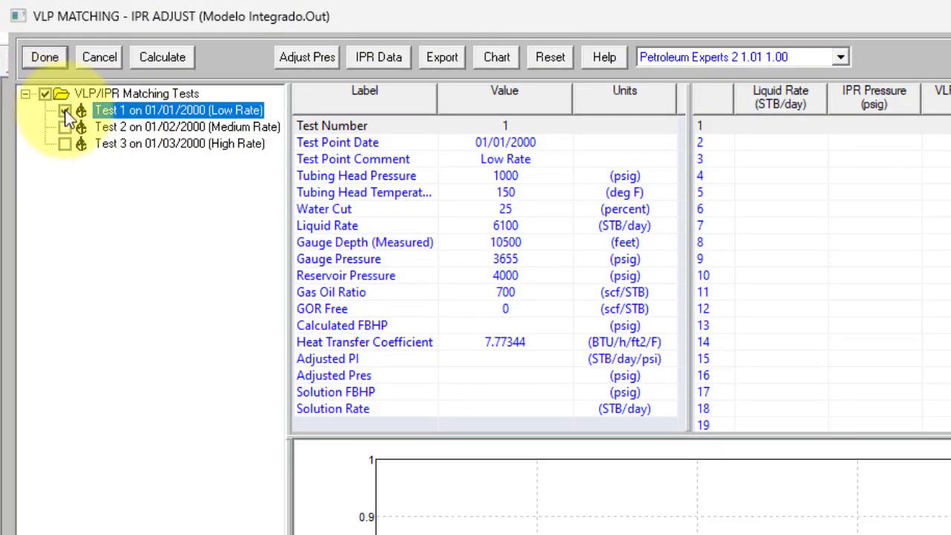
click(65, 127)
click(66, 143)
click(45, 95)
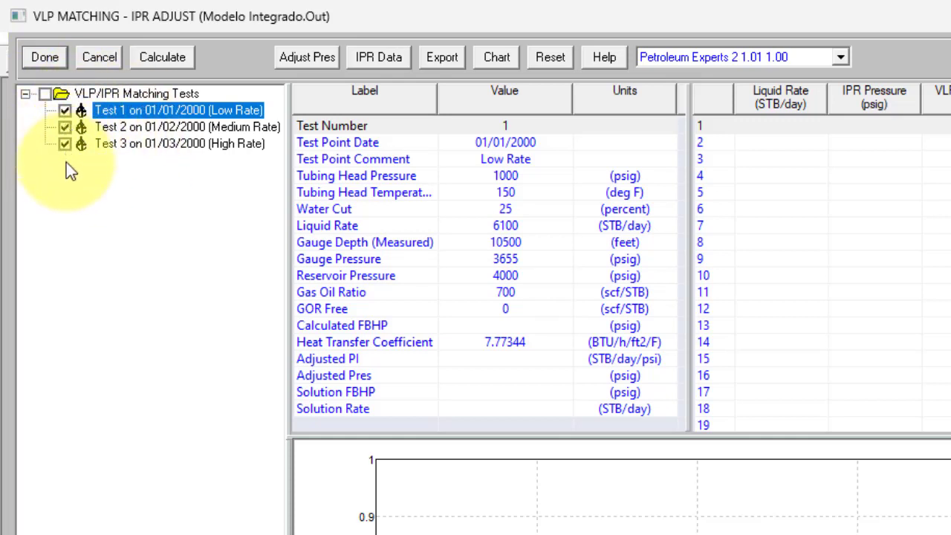
click(303, 57)
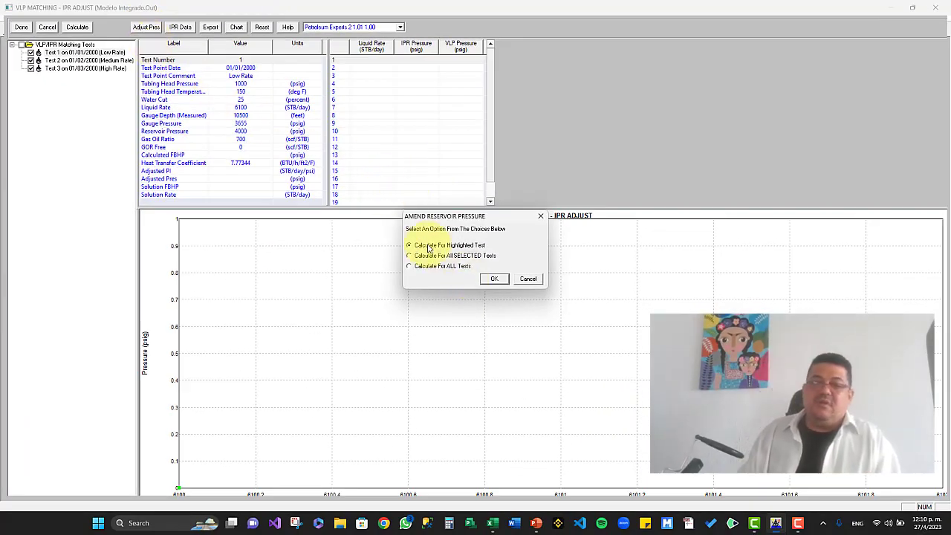
click(437, 269)
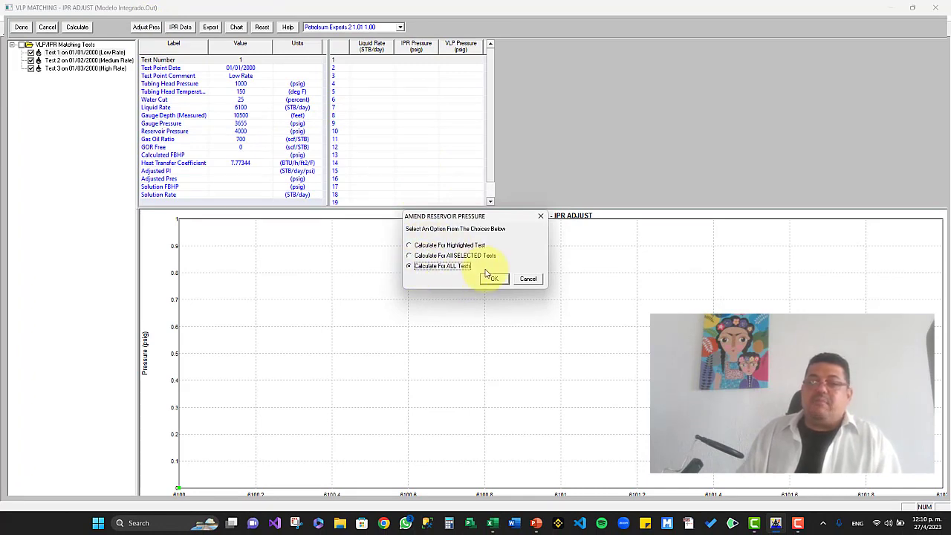
click(494, 279)
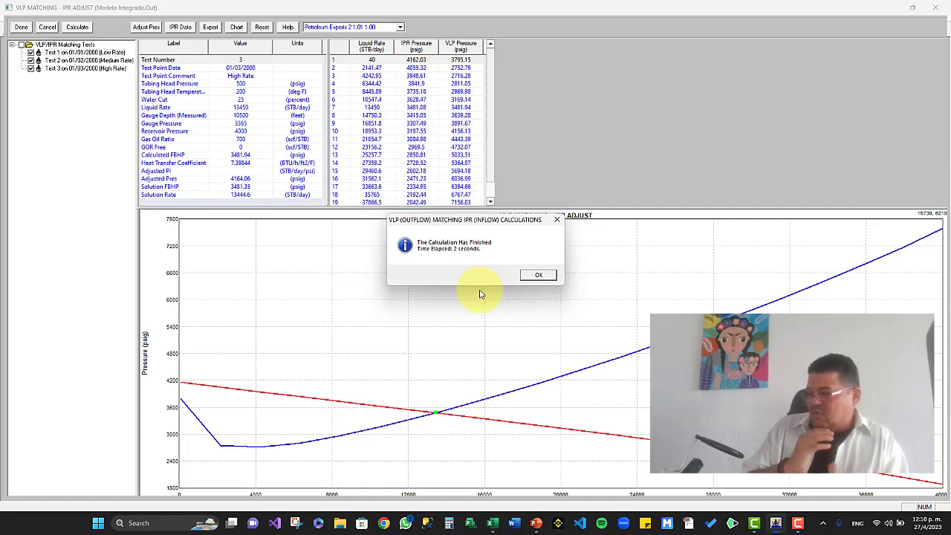
click(537, 276)
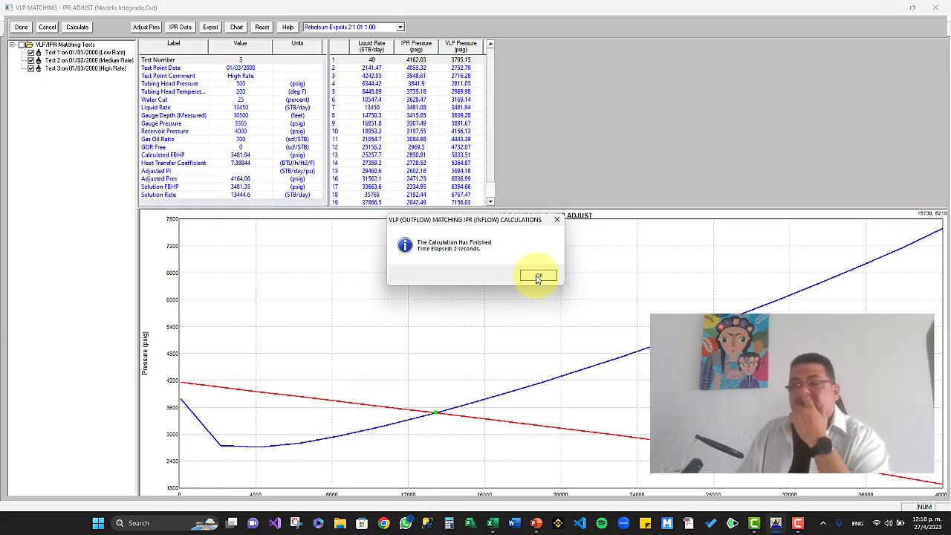
Apply the calculated mean reservoir pressure of 4116.21 psig to both the IPR section and the match records, and finish the adjustment.
click(537, 277)
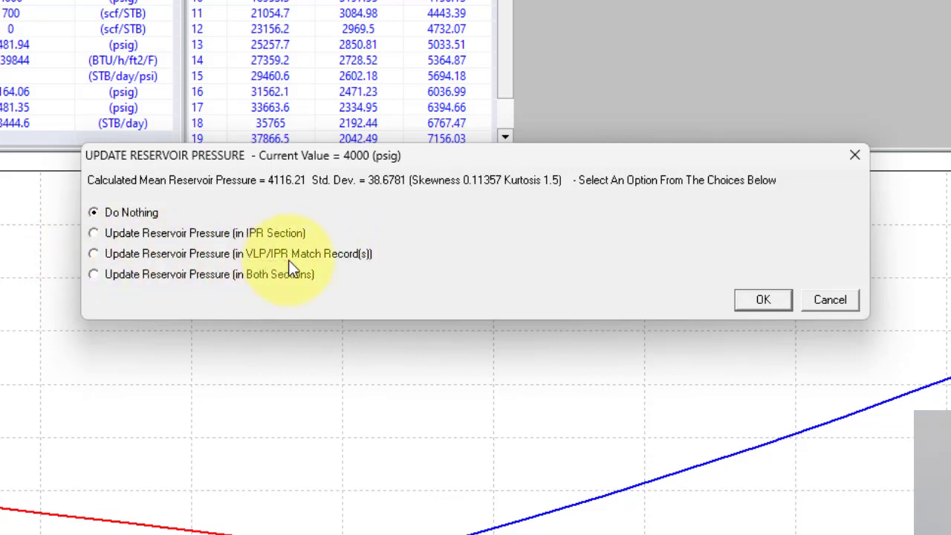
click(93, 274)
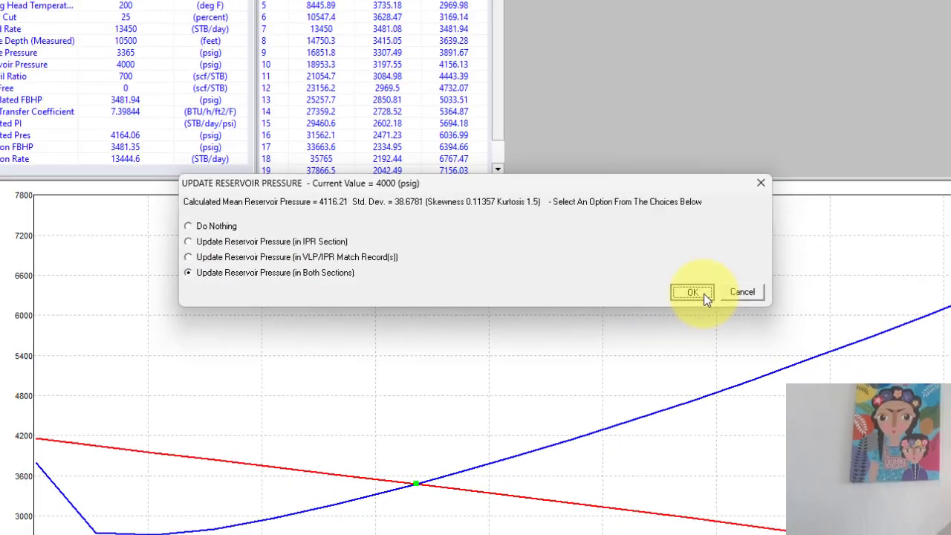
click(772, 300)
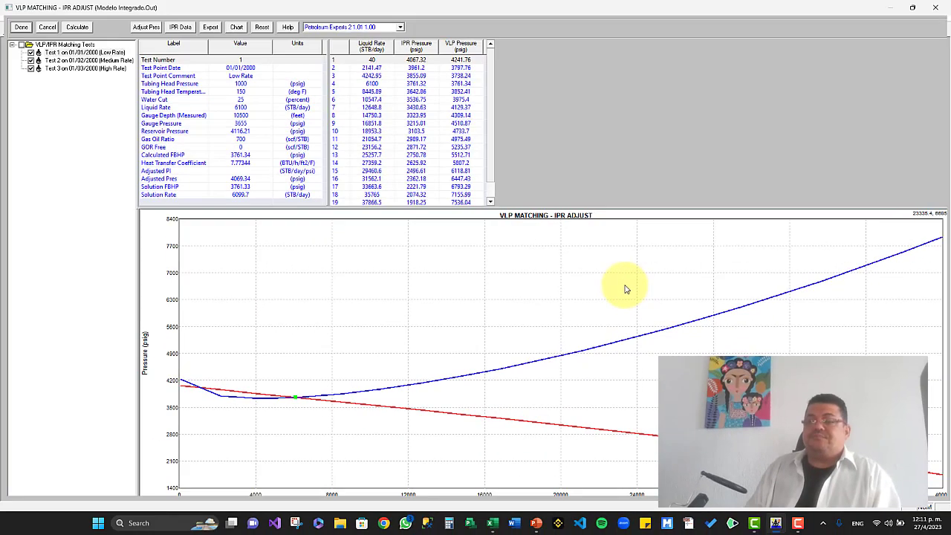
click(21, 30)
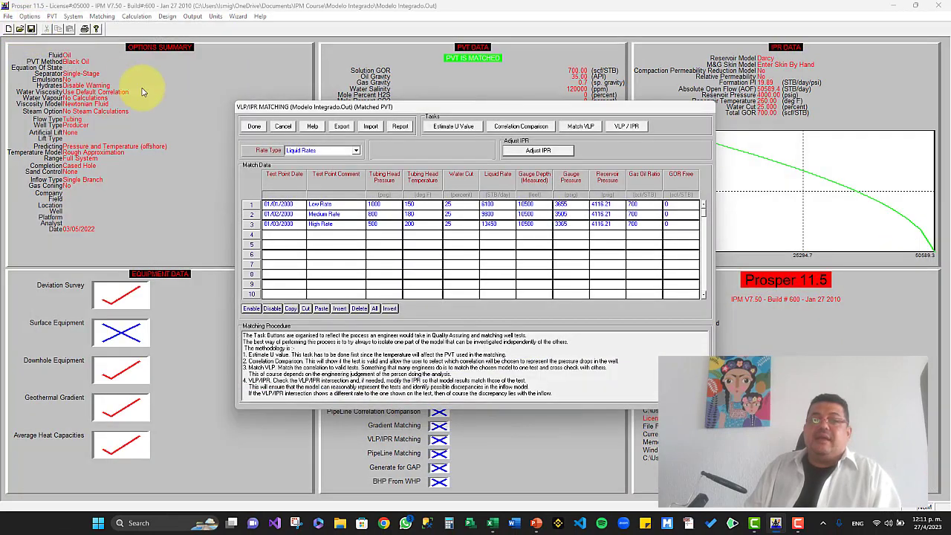
Recalculate the VLP/IPR match with the adjusted reservoir pressure, inspect the plotted intersections around the test points, and close the results.
click(626, 127)
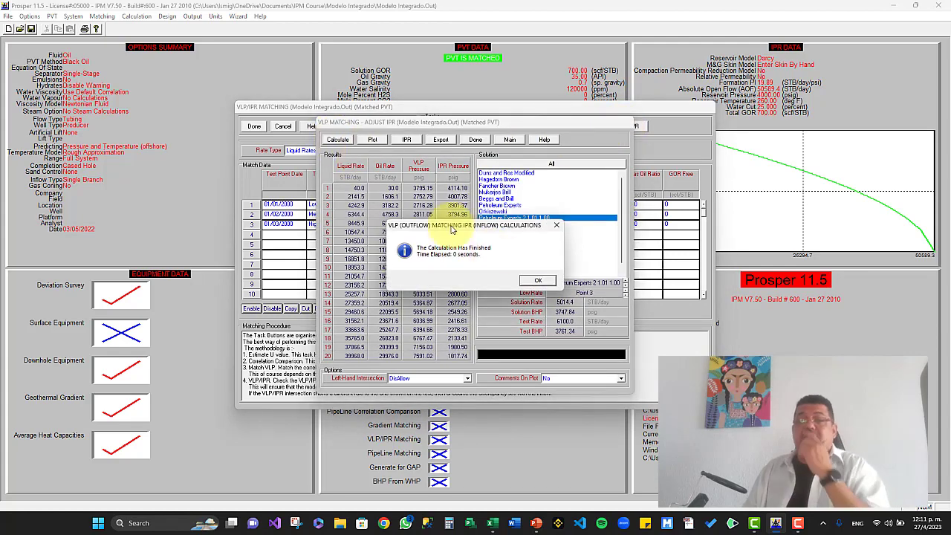
click(537, 278)
click(373, 141)
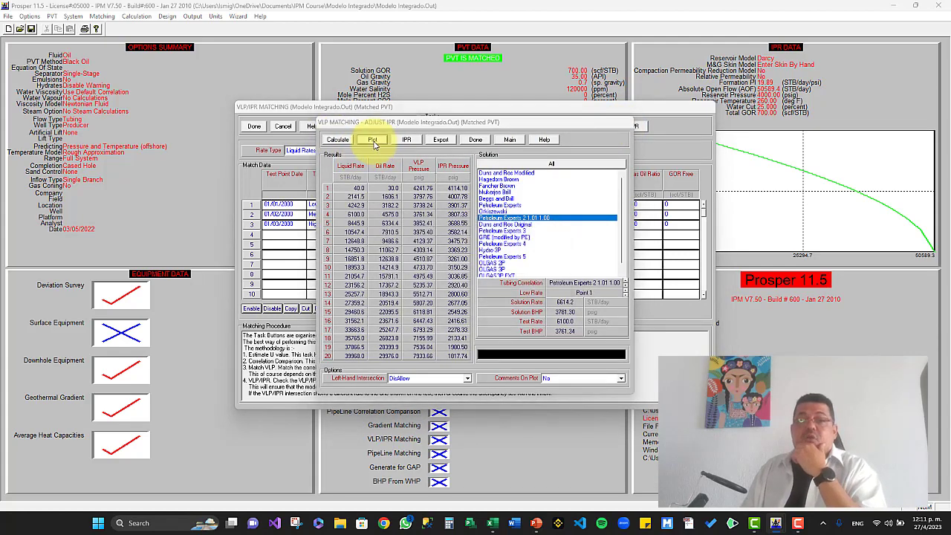
drag(152, 276, 303, 325)
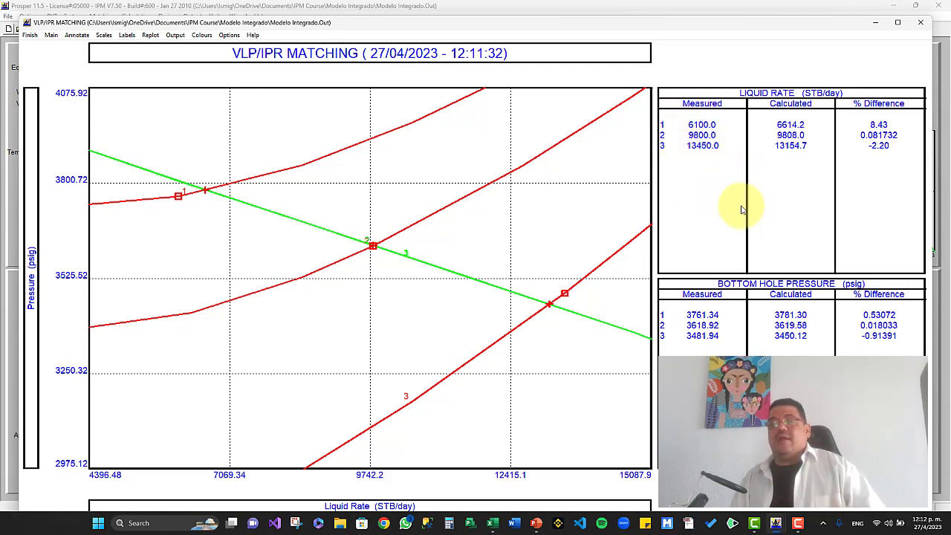
click(33, 35)
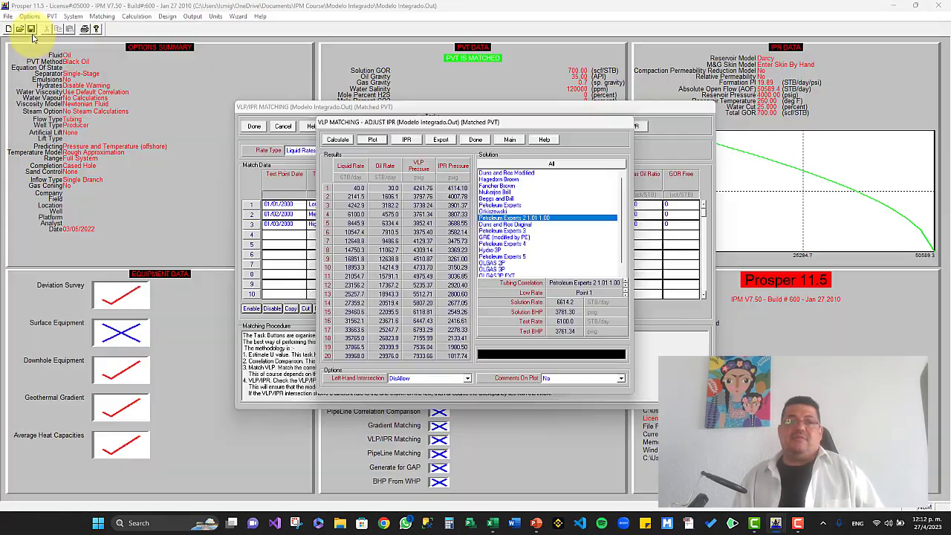
click(474, 140)
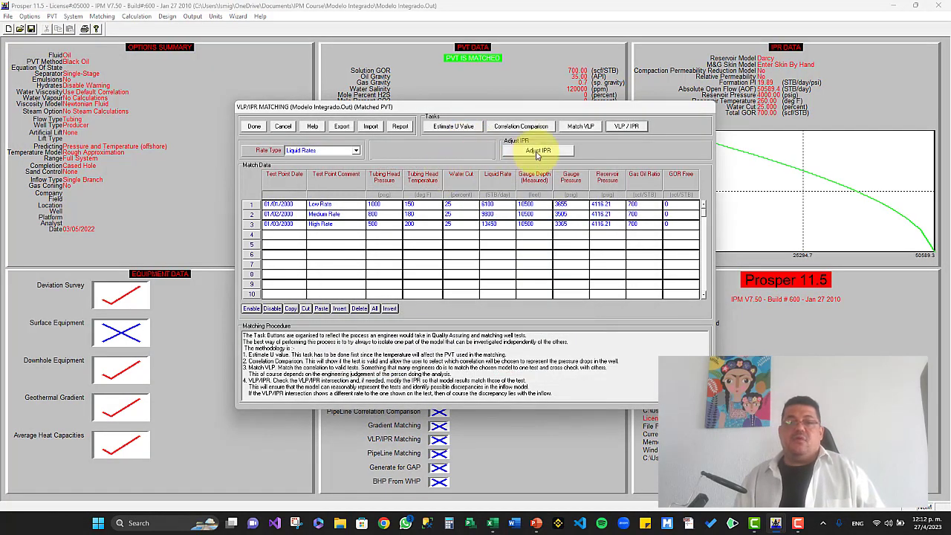
Reopen the IPR adjustment, include only the Low Rate and High Rate tests, and calculate the reservoir pressure for all selected tests.
click(538, 152)
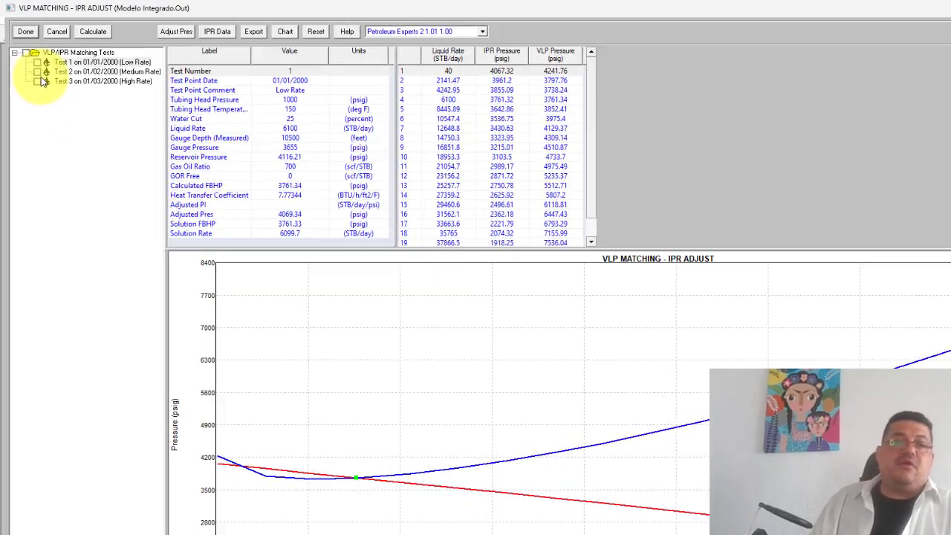
click(37, 62)
click(37, 81)
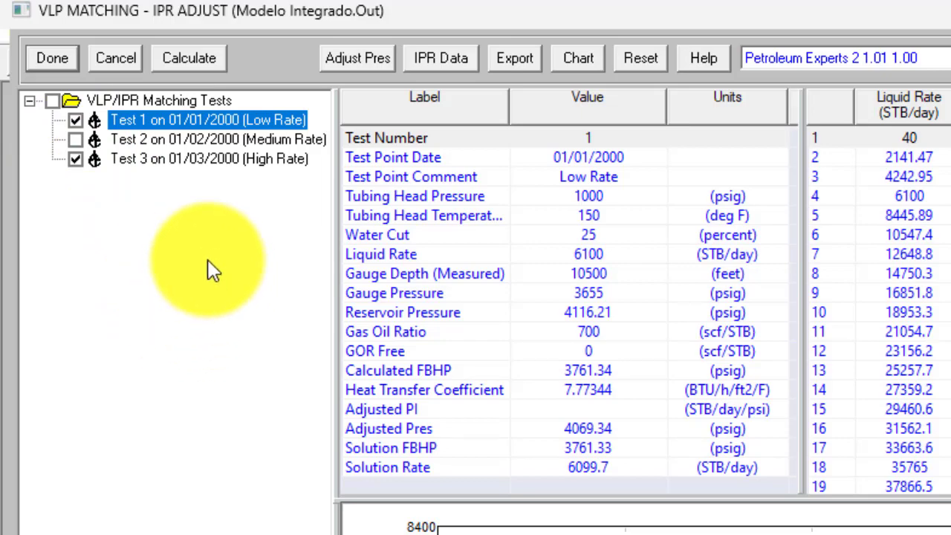
click(355, 59)
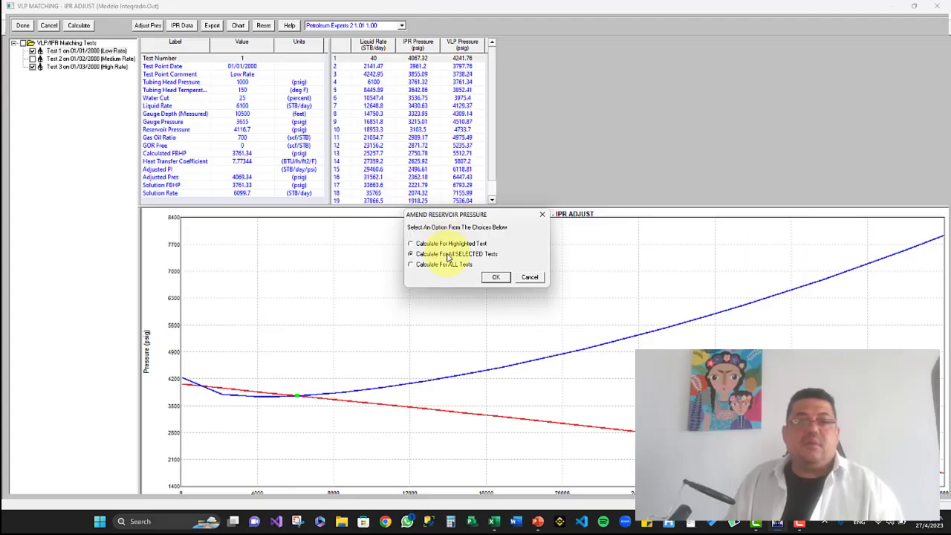
click(491, 276)
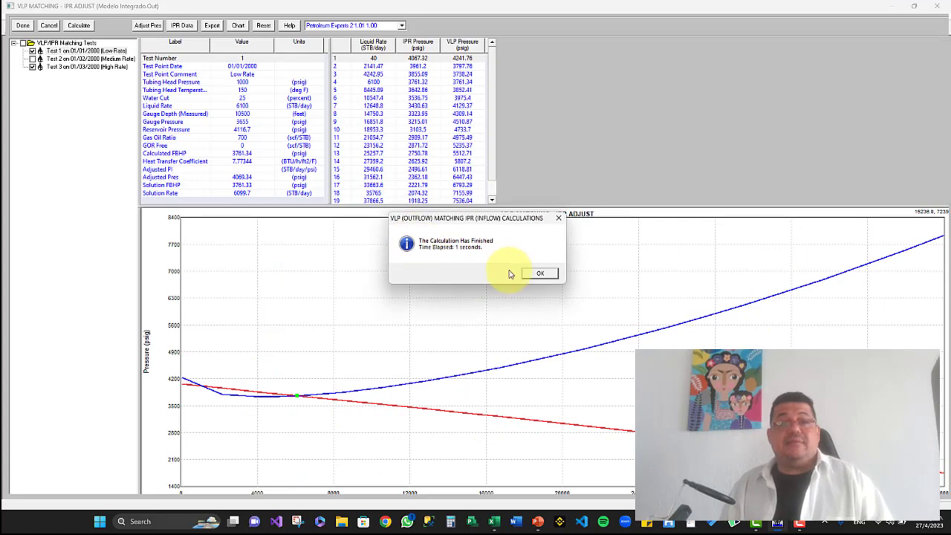
Apply the 4069.34 psig reservoir pressure calculated for the Low Rate test to both sections, and finish the adjustment.
click(542, 272)
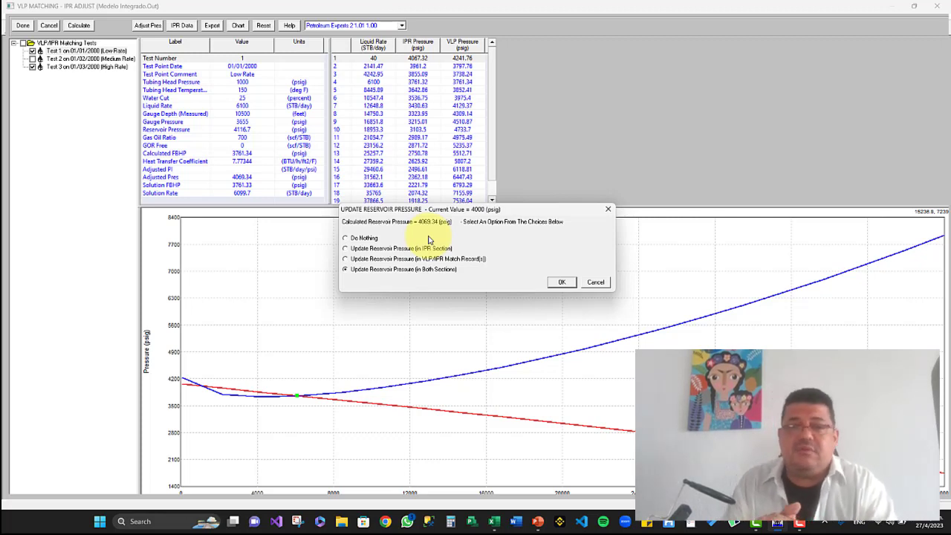
click(569, 287)
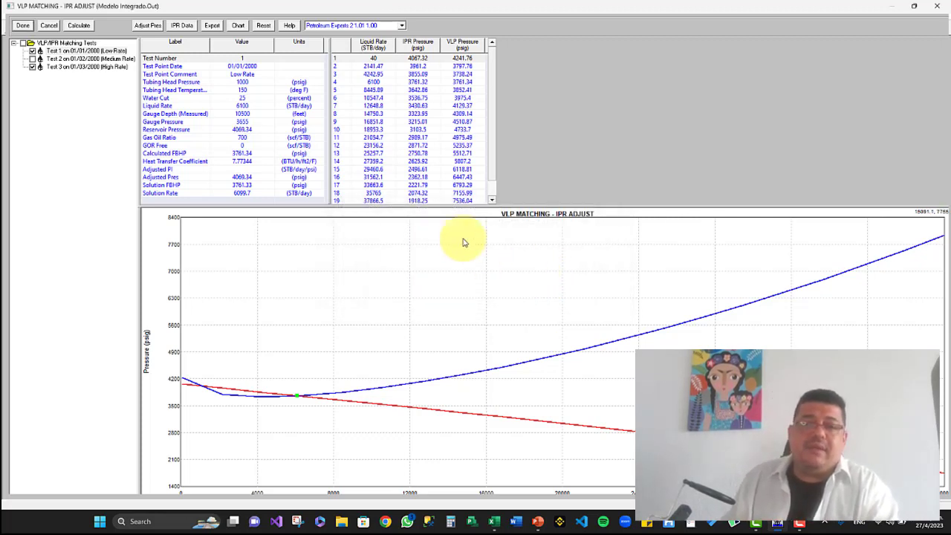
click(25, 27)
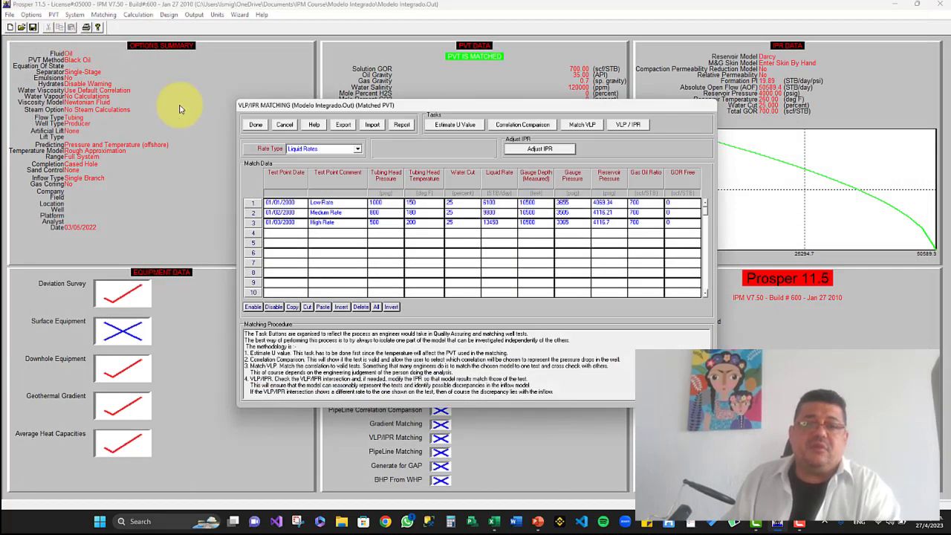
Recalculate the VLP/IPR match with the 4069.34 psig reservoir pressure and inspect the plotted intersections around the test points.
click(627, 125)
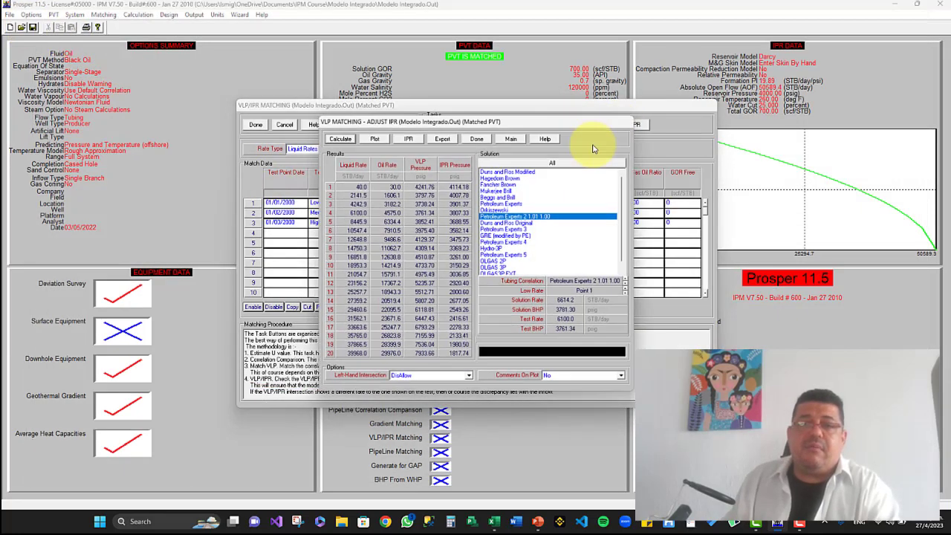
click(340, 140)
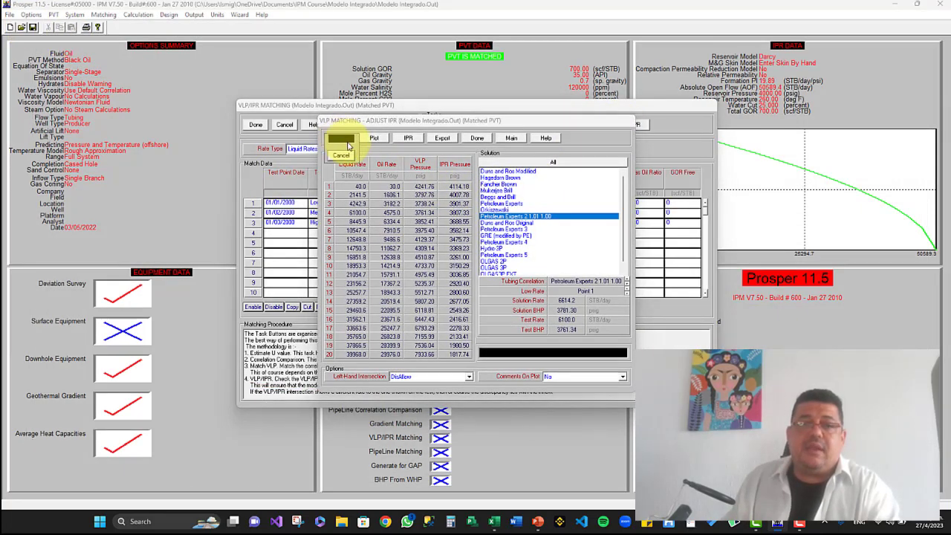
click(538, 276)
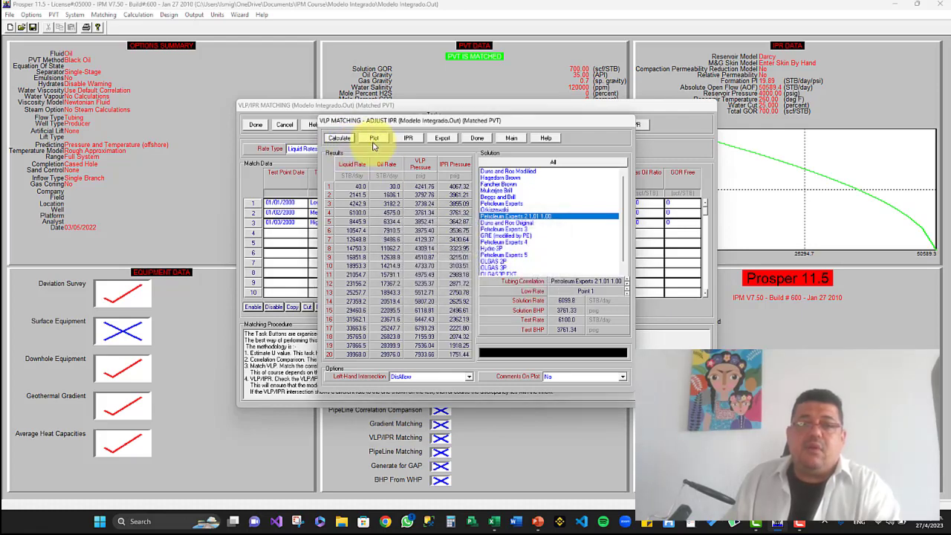
click(374, 139)
drag(158, 266, 314, 330)
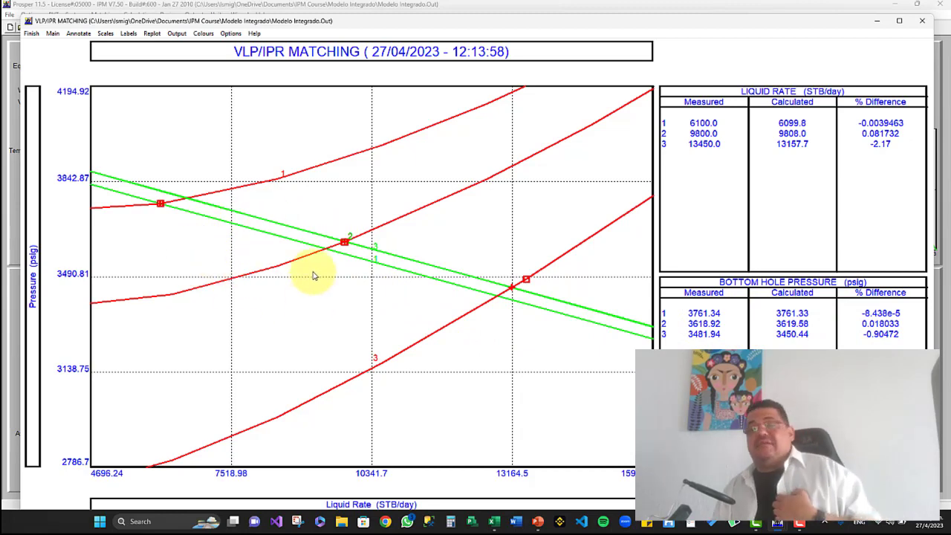
Close the match plot and results, and finish the VLP/IPR matching.
click(32, 34)
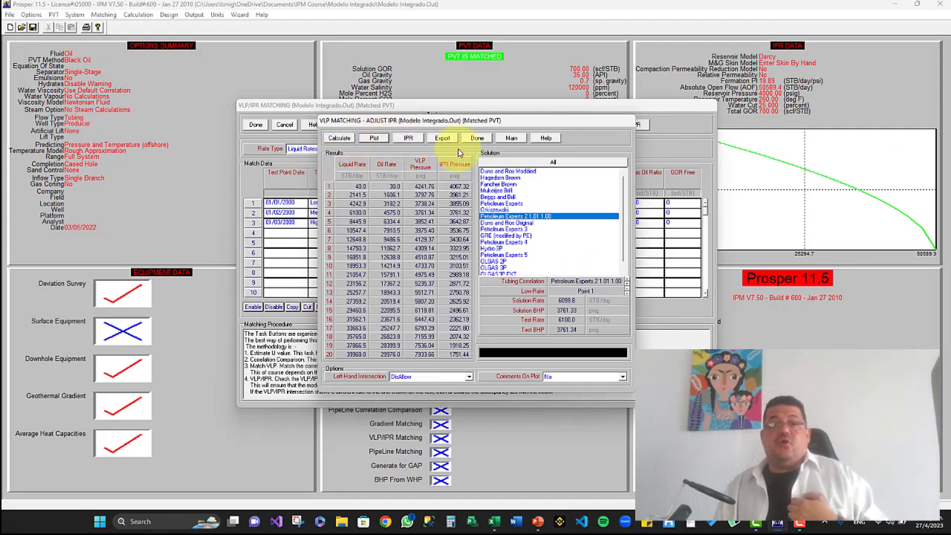
click(476, 139)
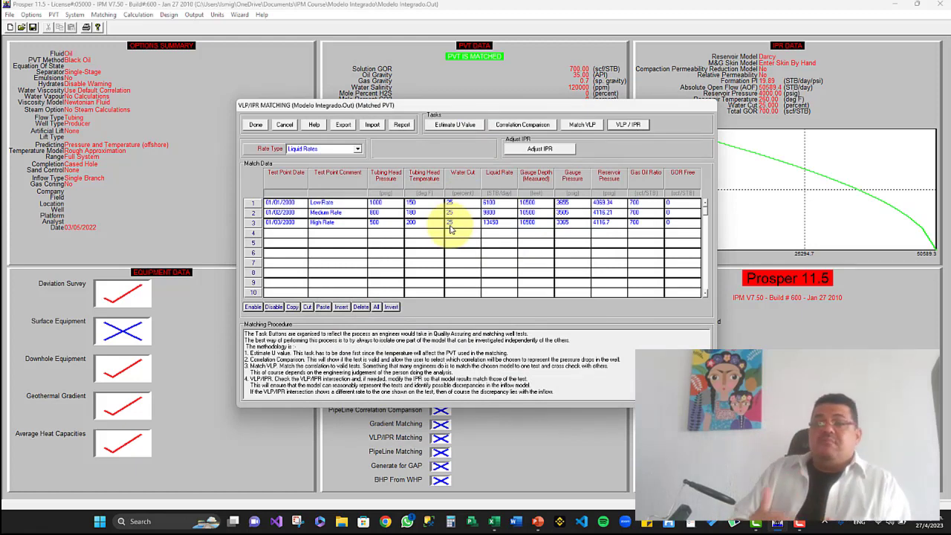
click(255, 125)
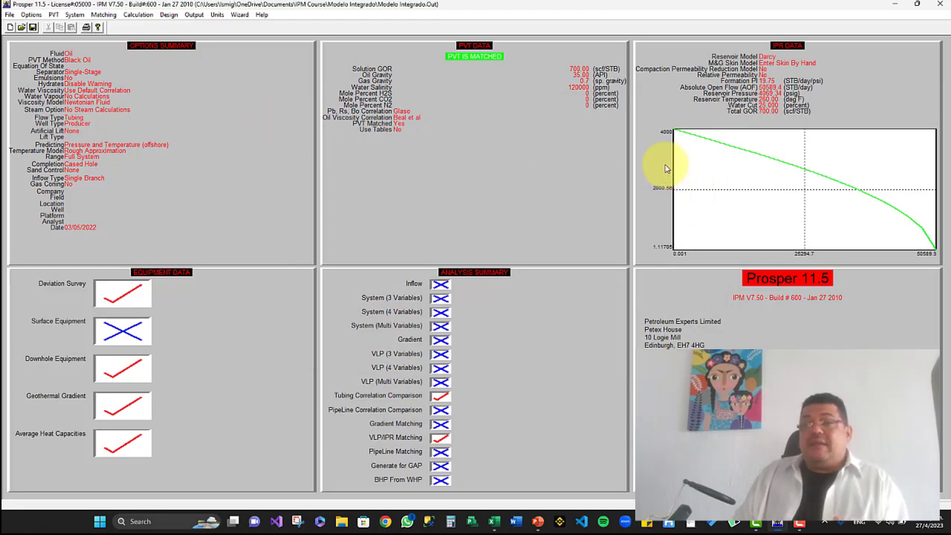
Review the IPR model inputs and the geothermal gradient data with its overall heat transfer coefficient, and close both.
click(687, 171)
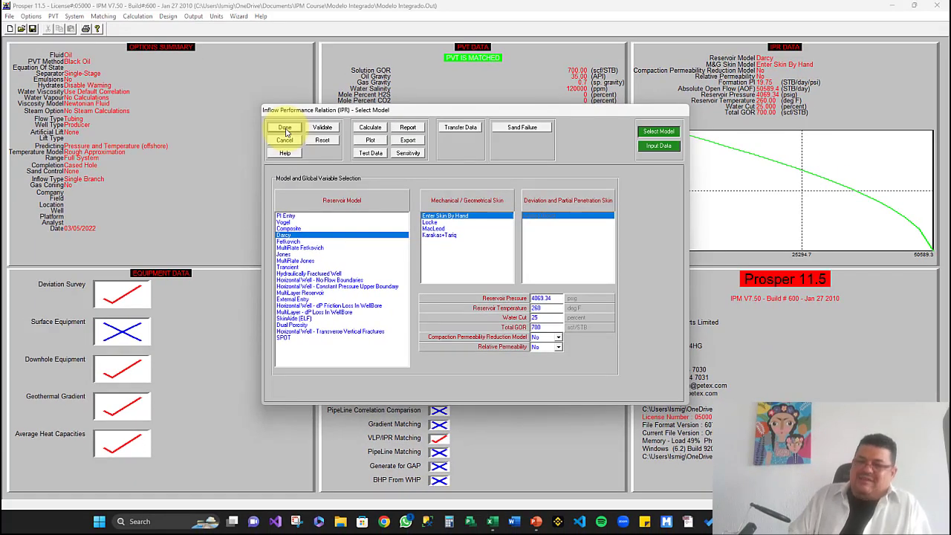
click(285, 128)
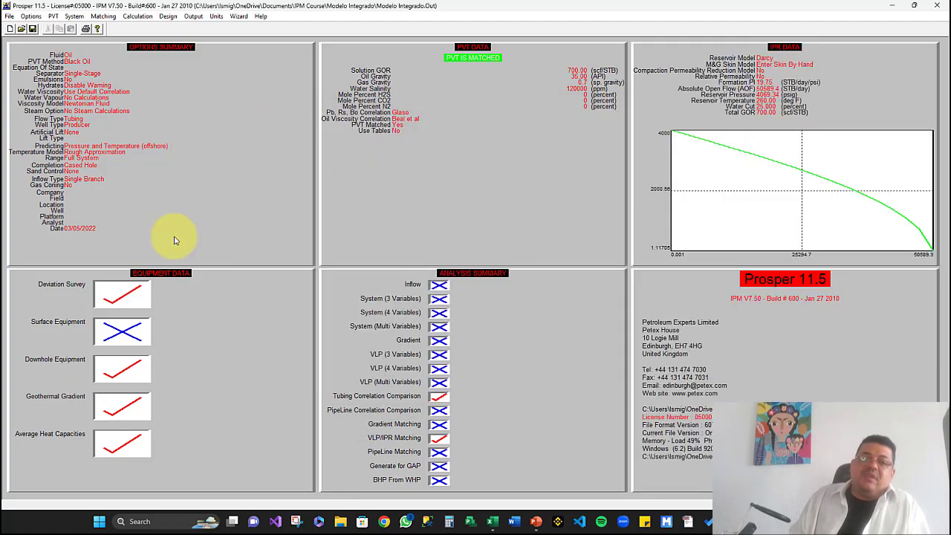
click(122, 405)
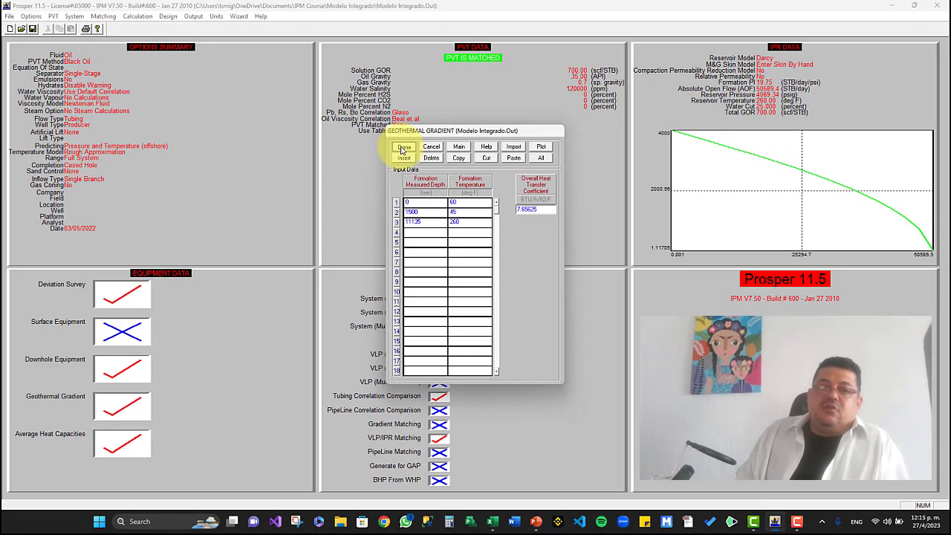
click(305, 0)
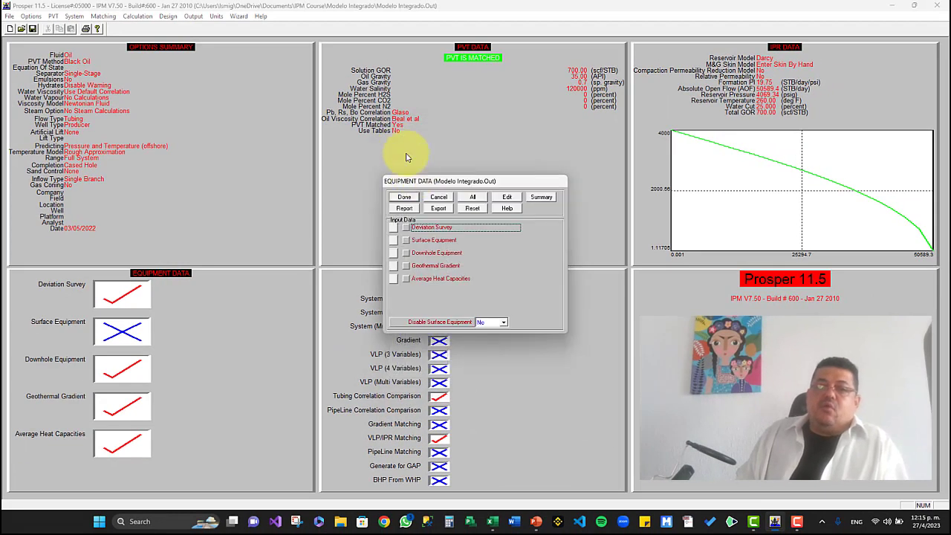
click(408, 199)
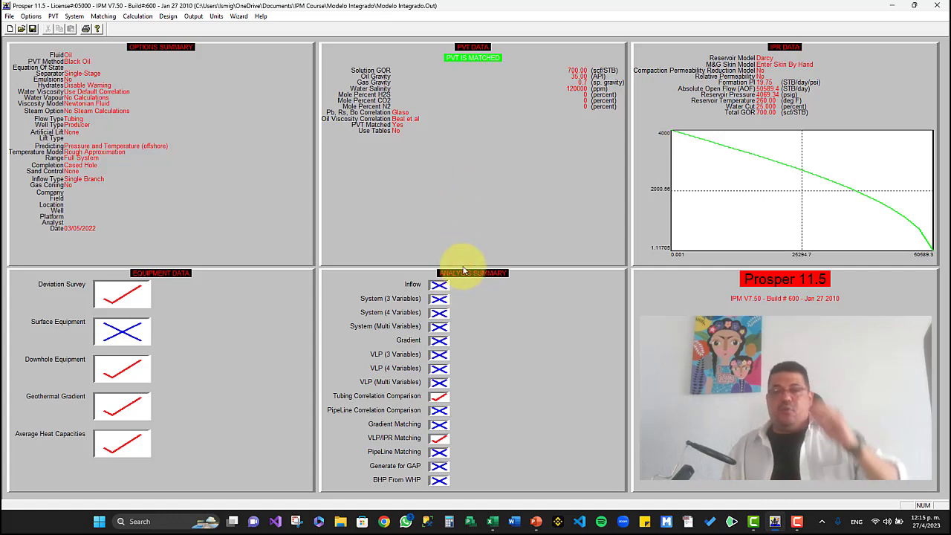
Set up a three-variable system analysis with a 300 psig top node pressure and choose Water Cut as the first sensitivity variable.
click(439, 299)
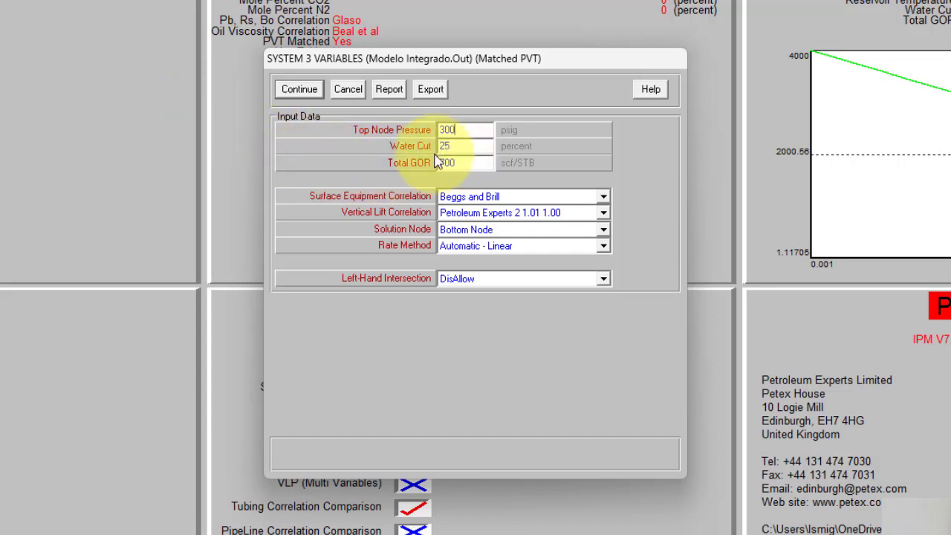
click(298, 90)
click(367, 82)
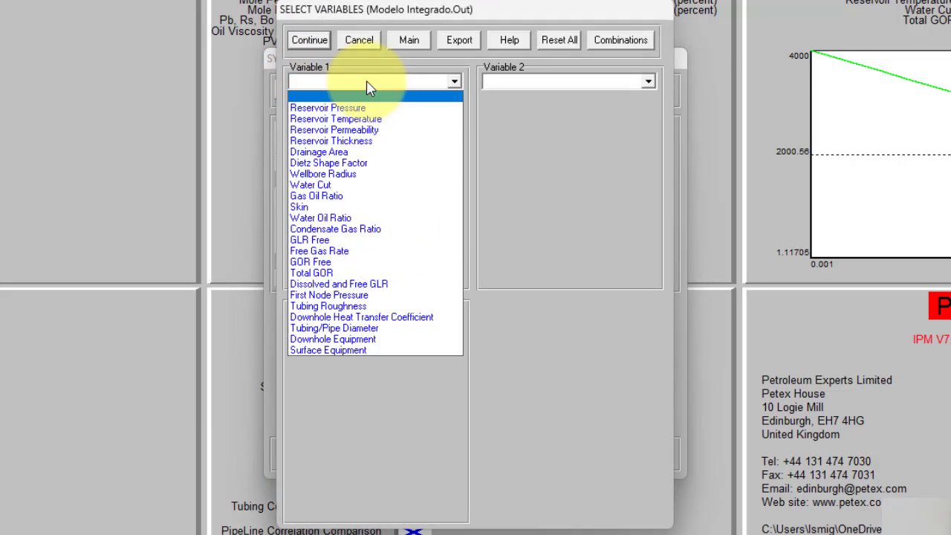
click(371, 185)
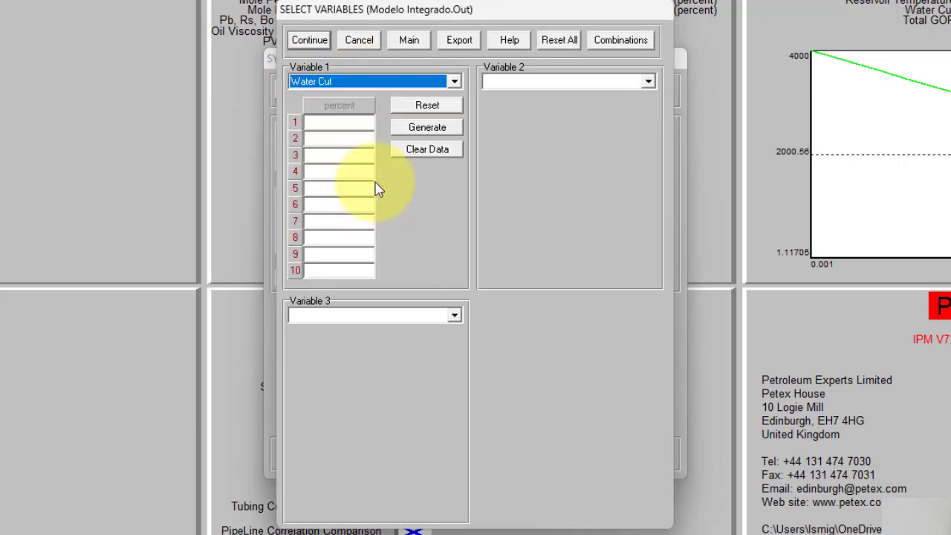
Generate 10 water cut values by Step spacing, starting at 25 percent with an increment of 5.
click(432, 128)
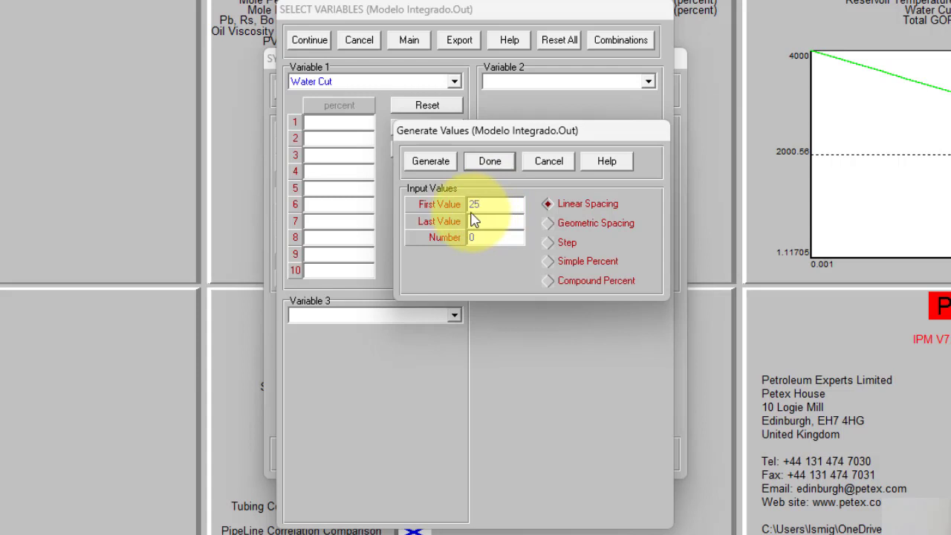
click(475, 221)
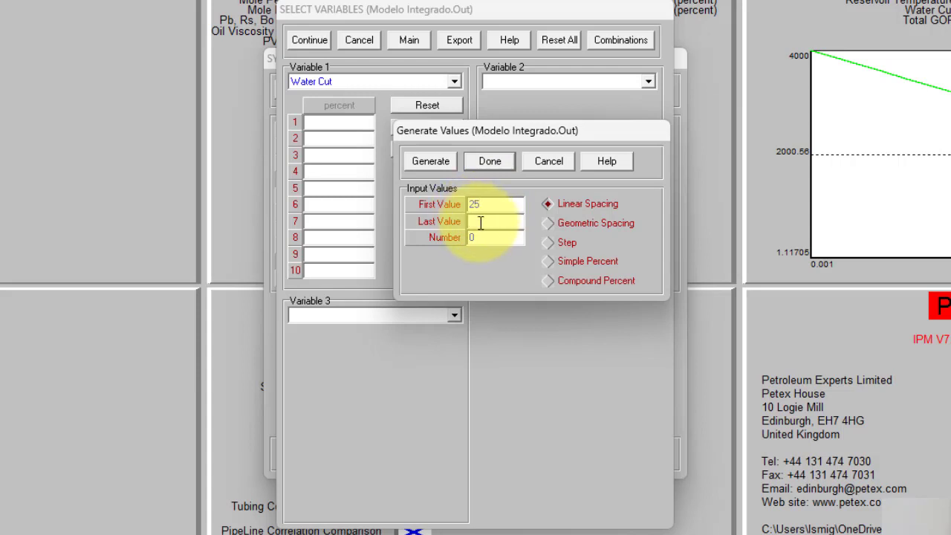
click(557, 243)
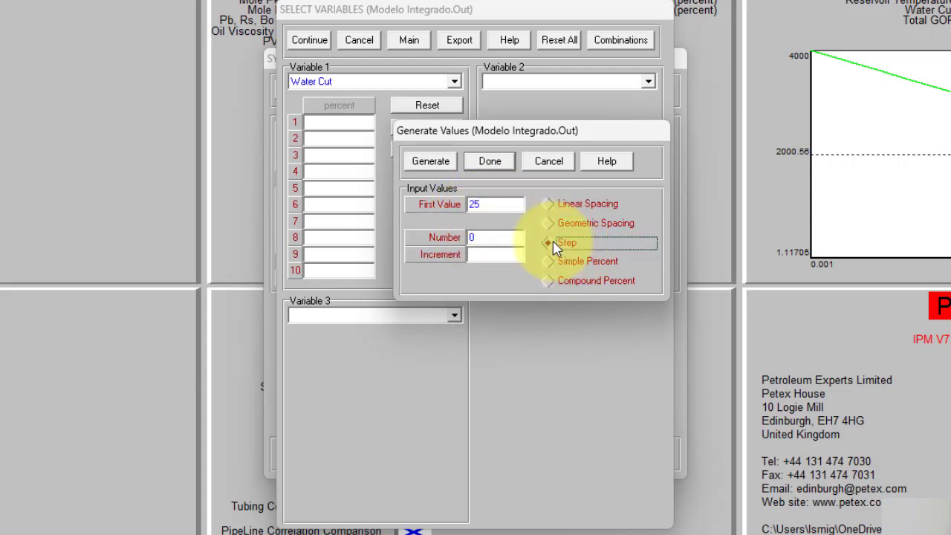
double_click(497, 238)
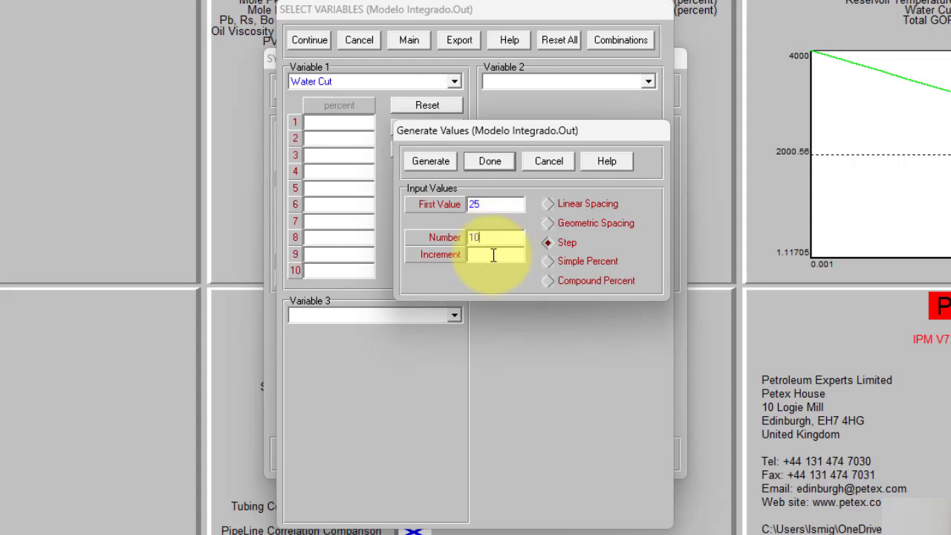
click(492, 255)
text(5)
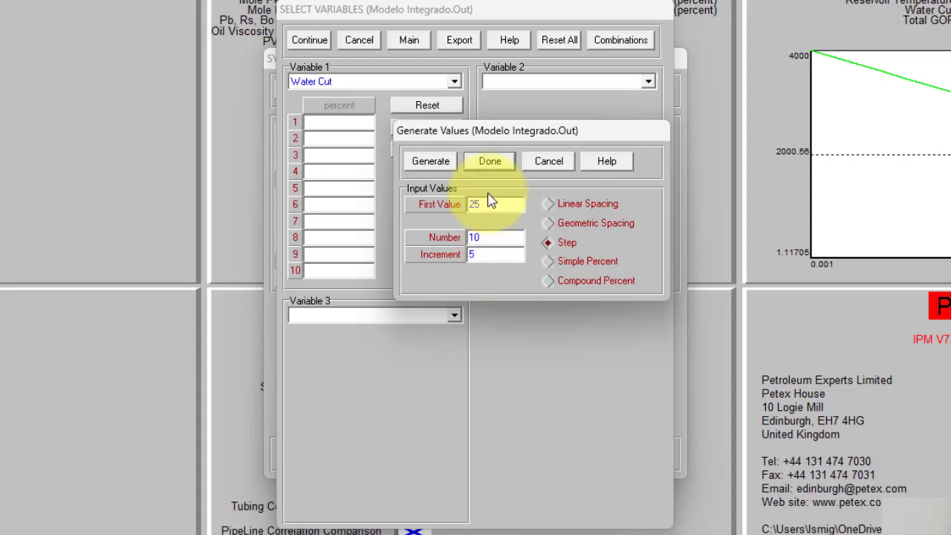
click(431, 161)
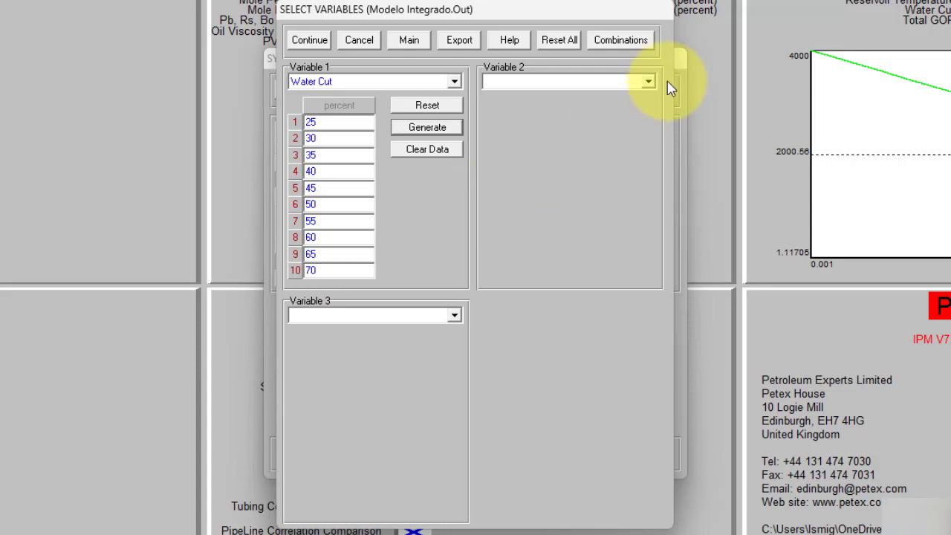
Choose Reservoir Pressure as the second sensitivity variable and enter 4070 and 3000 psig.
click(647, 82)
click(616, 109)
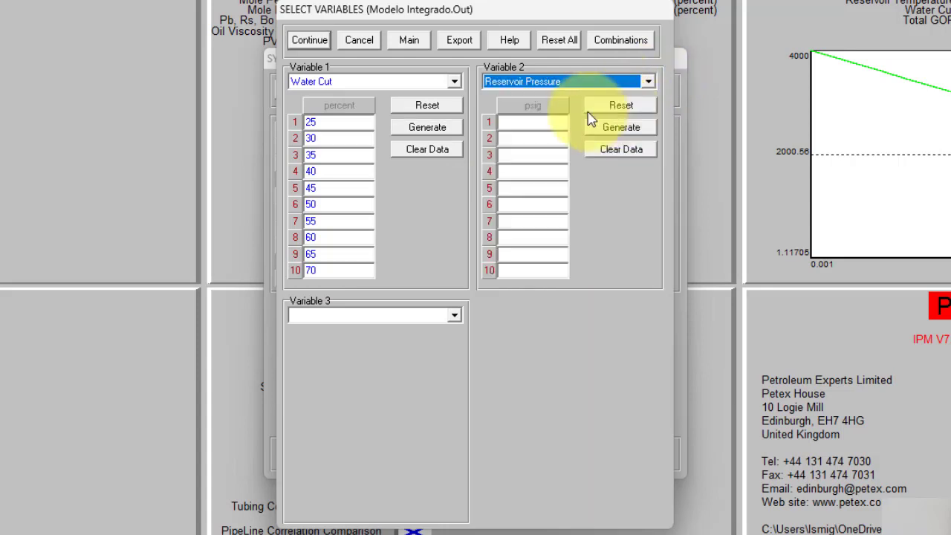
click(543, 121)
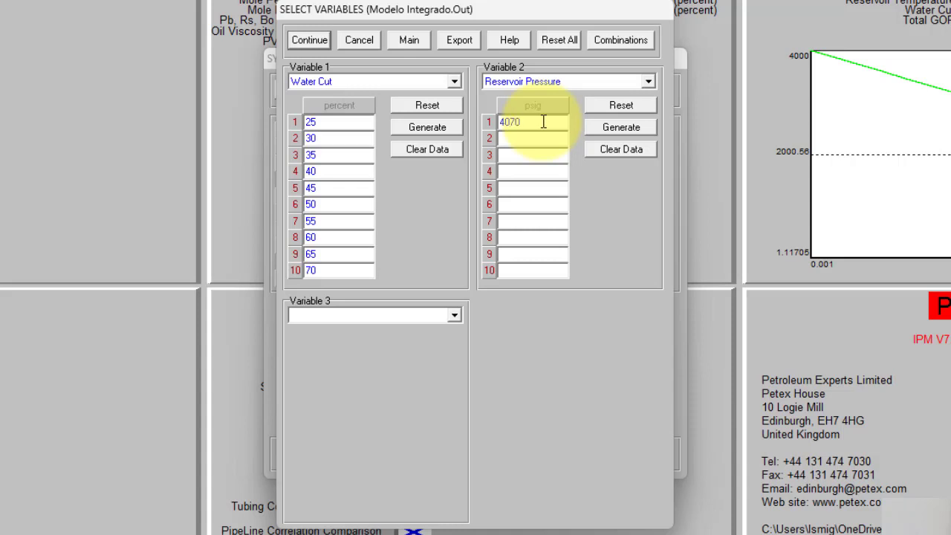
click(514, 140)
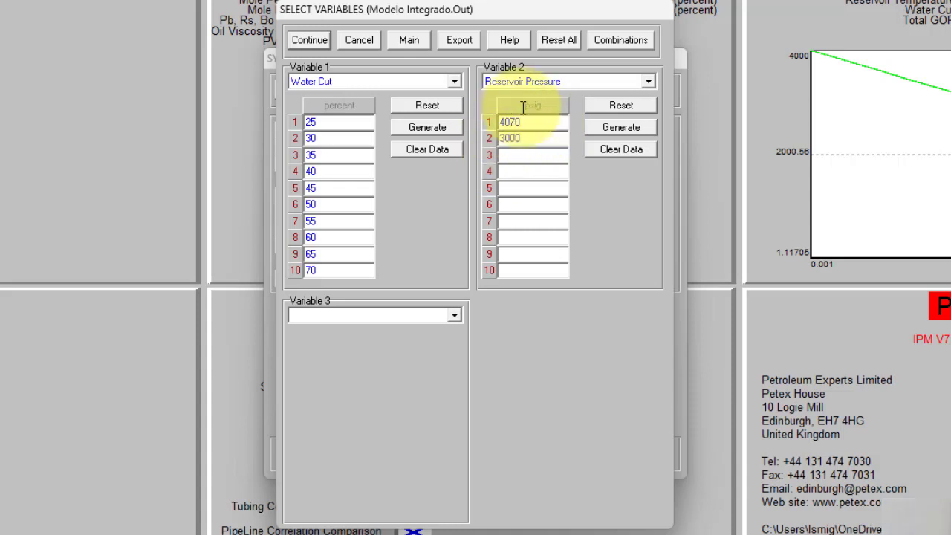
Calculate the system sensitivity cases, inspect the inflow versus outflow System Plot, and close it.
click(316, 41)
click(175, 47)
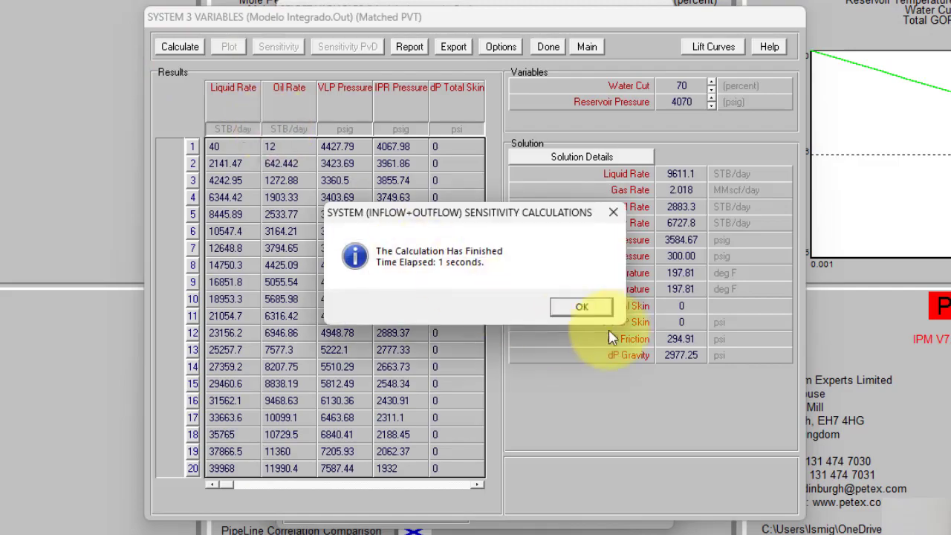
click(624, 306)
click(291, 98)
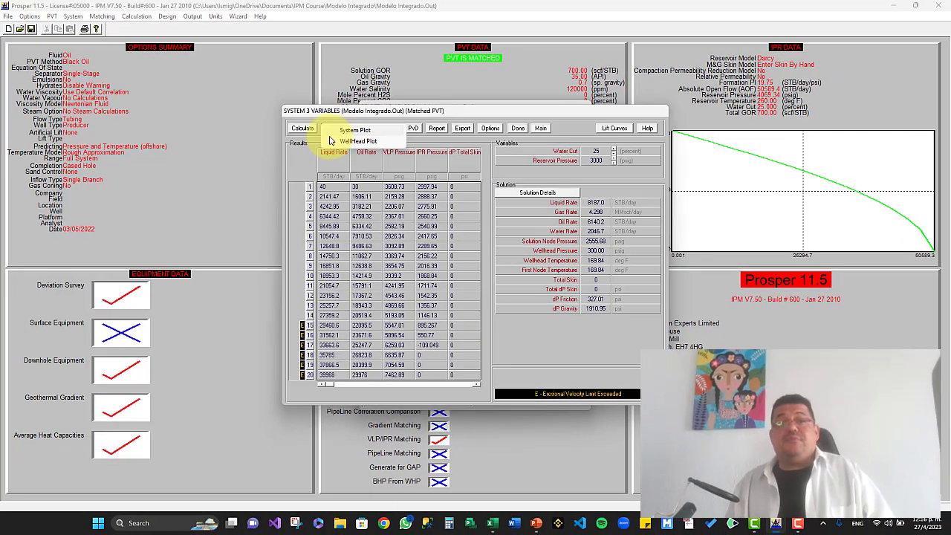
click(312, 108)
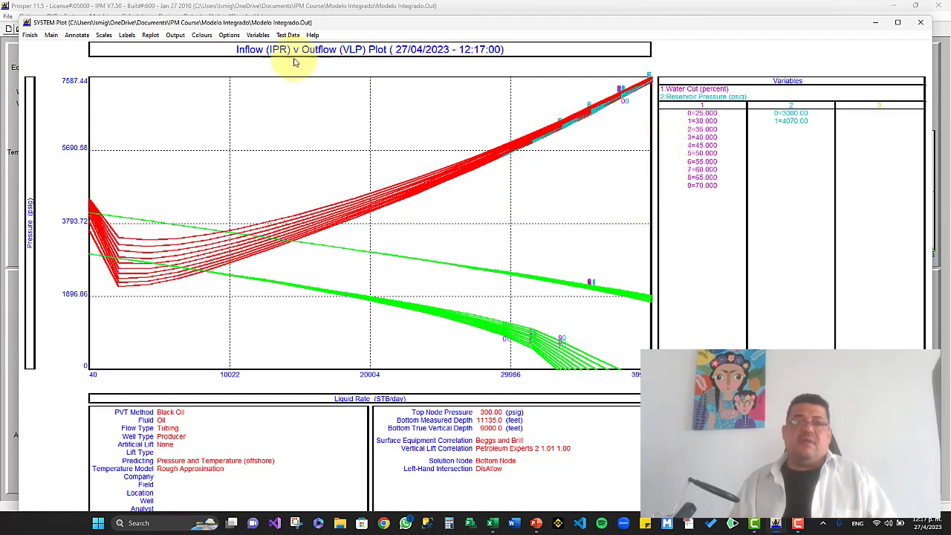
click(31, 35)
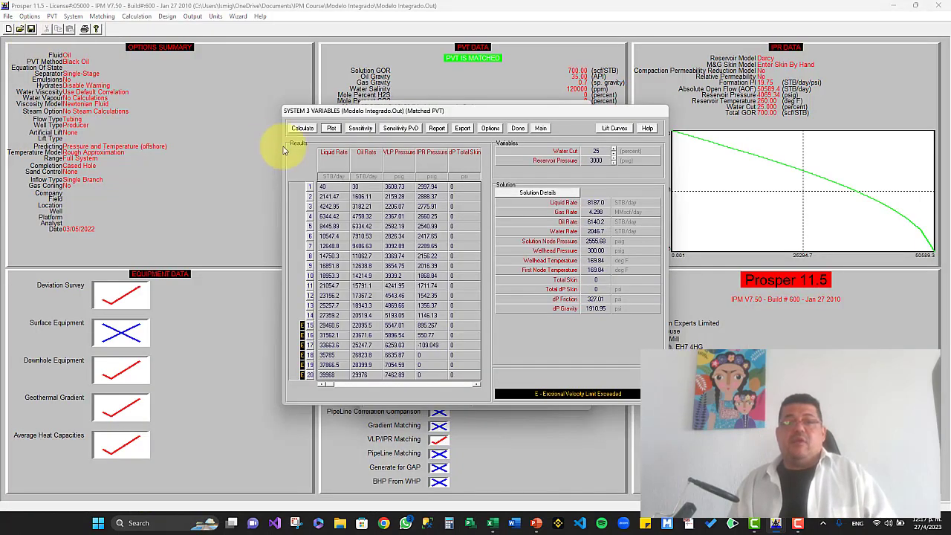
Open the sensitivity plot and show Liquid Rate against Water Cut for both reservoir pressures.
click(360, 128)
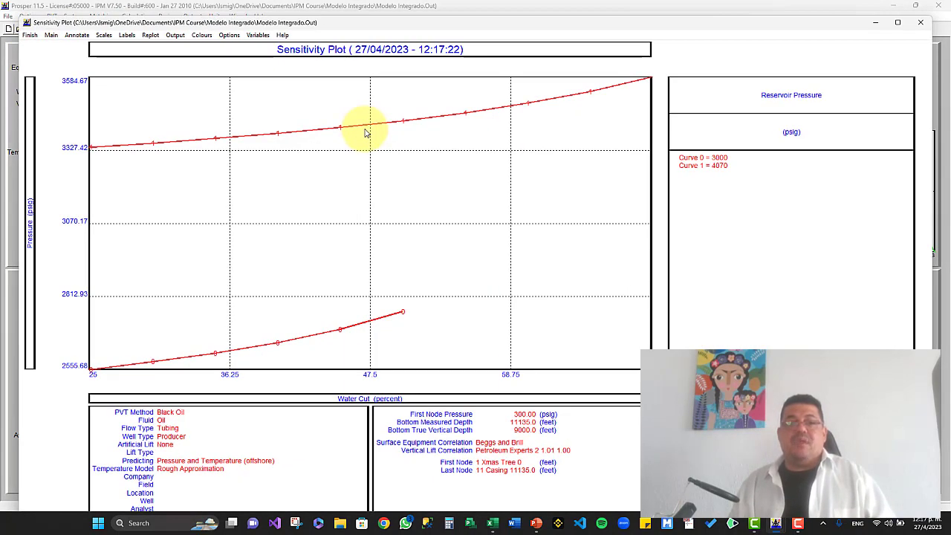
click(258, 35)
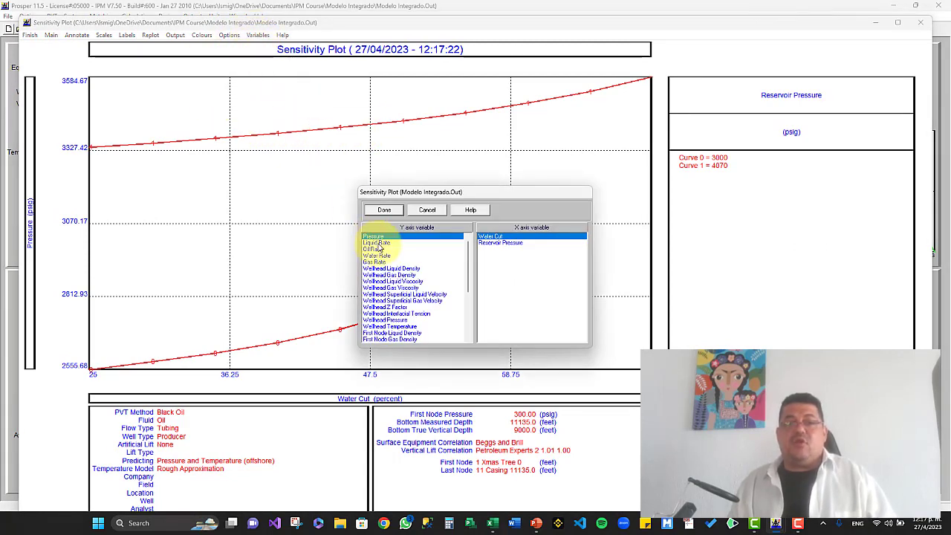
click(377, 244)
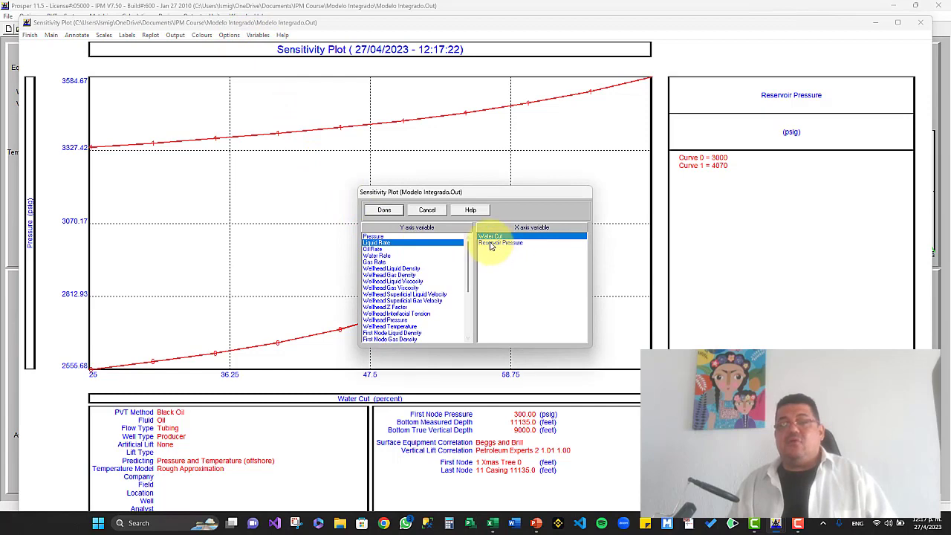
click(381, 210)
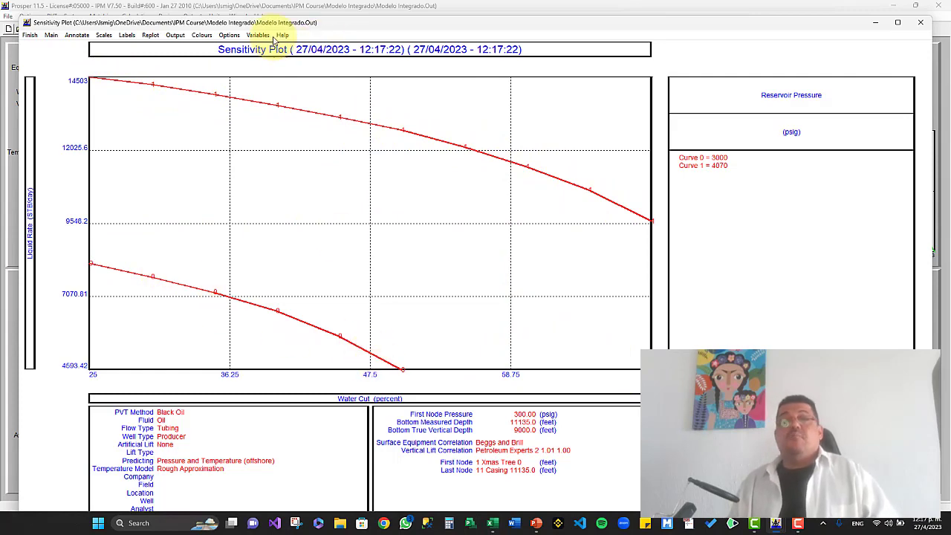
Change the sensitivity plot's Y axis variable to Oil Rate, examine the curves against water cut, and close the plot.
click(256, 36)
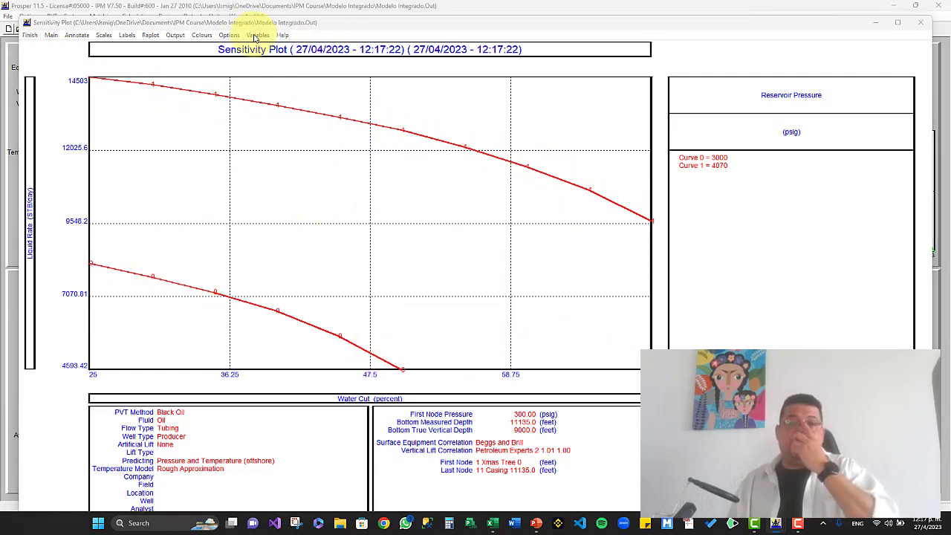
click(375, 249)
click(384, 210)
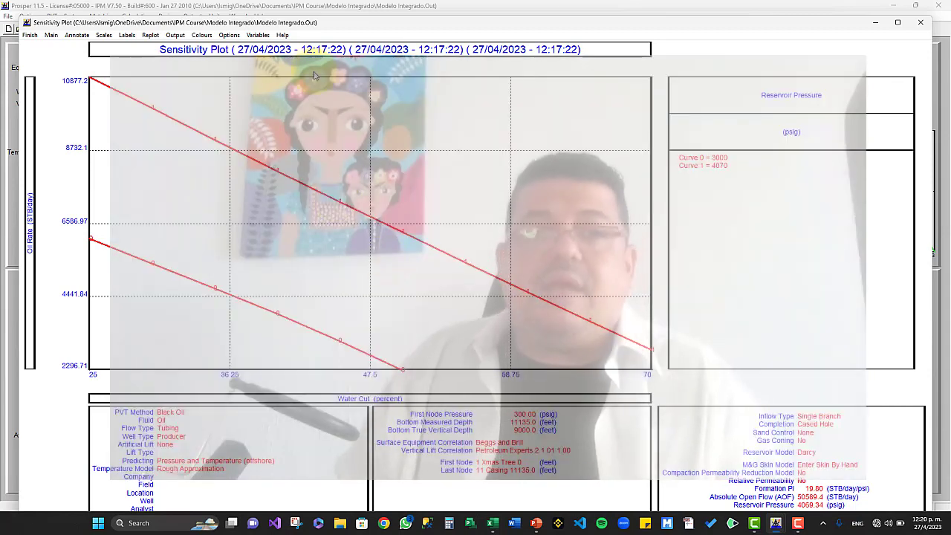
click(30, 35)
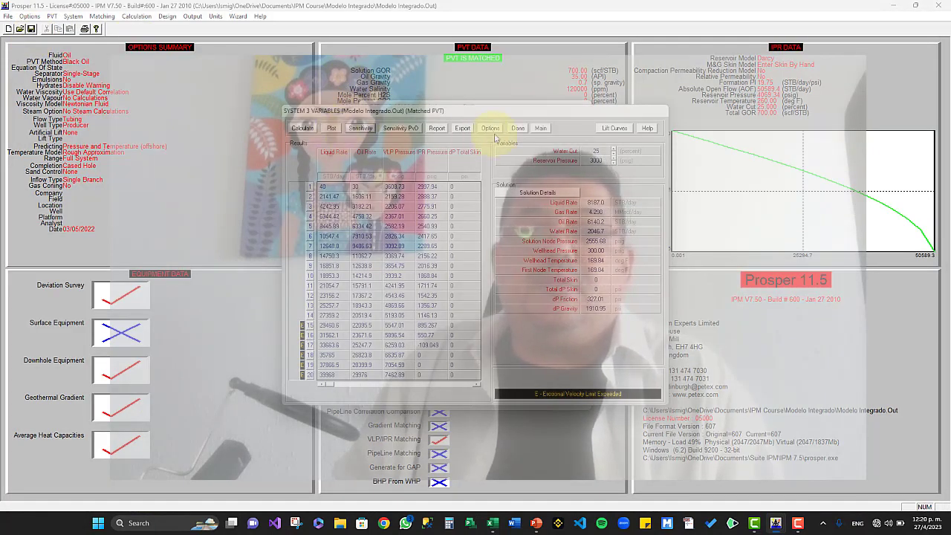
Leave the system sensitivity calculation for the main screen and open the PVT match data table.
click(518, 129)
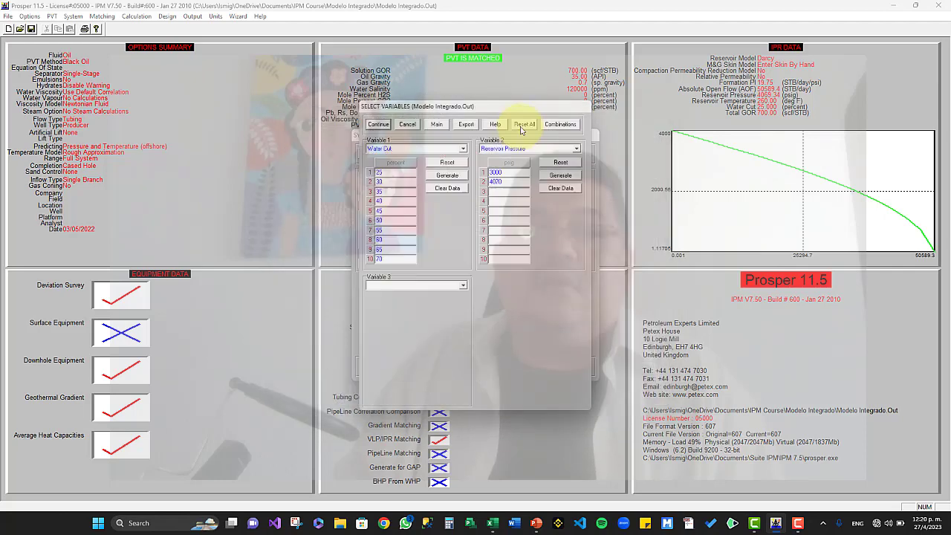
click(436, 127)
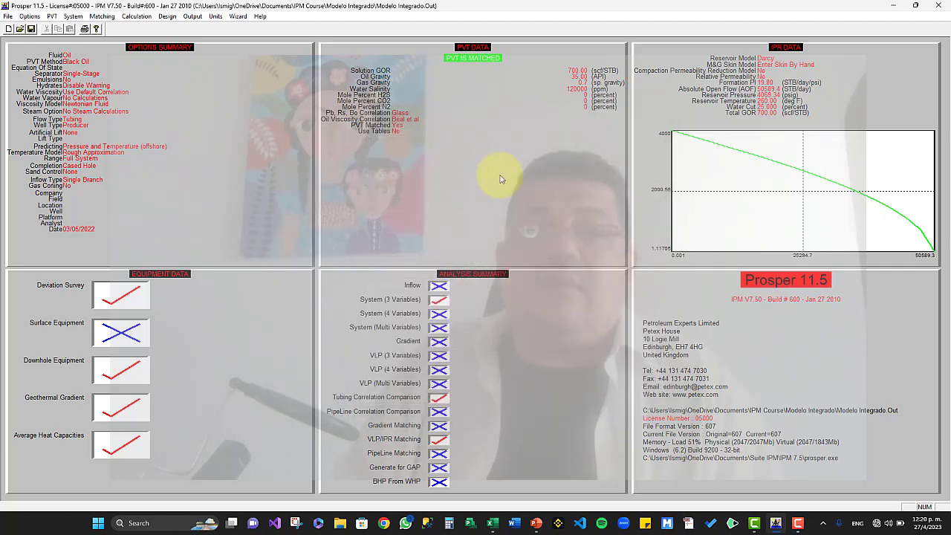
click(435, 105)
click(393, 155)
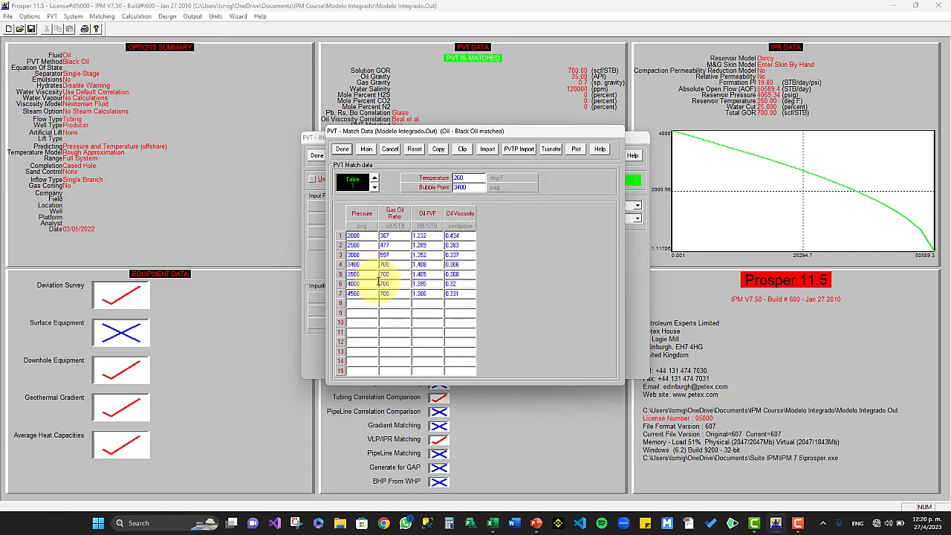
Switch to the Field Data workbook in Excel and show the PVT Data sheet to review its source values.
click(491, 523)
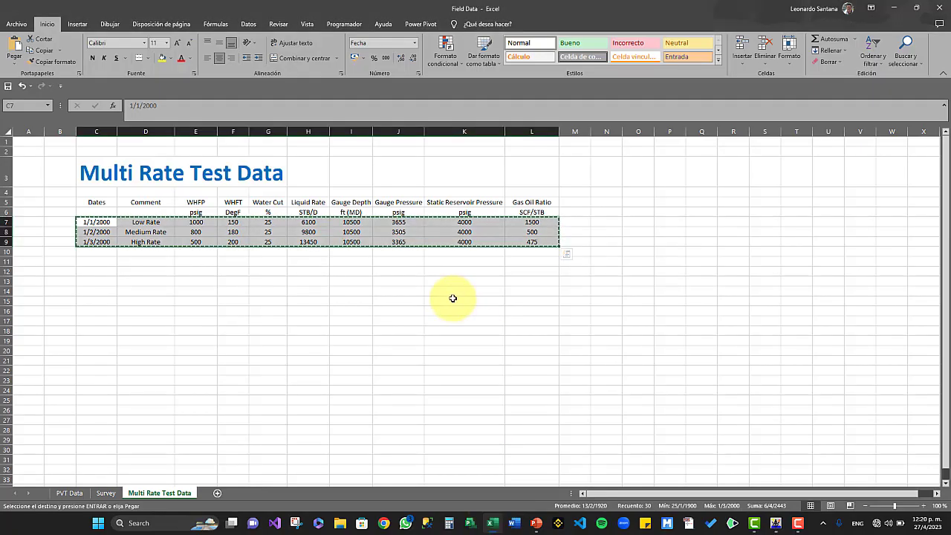
click(69, 493)
click(523, 360)
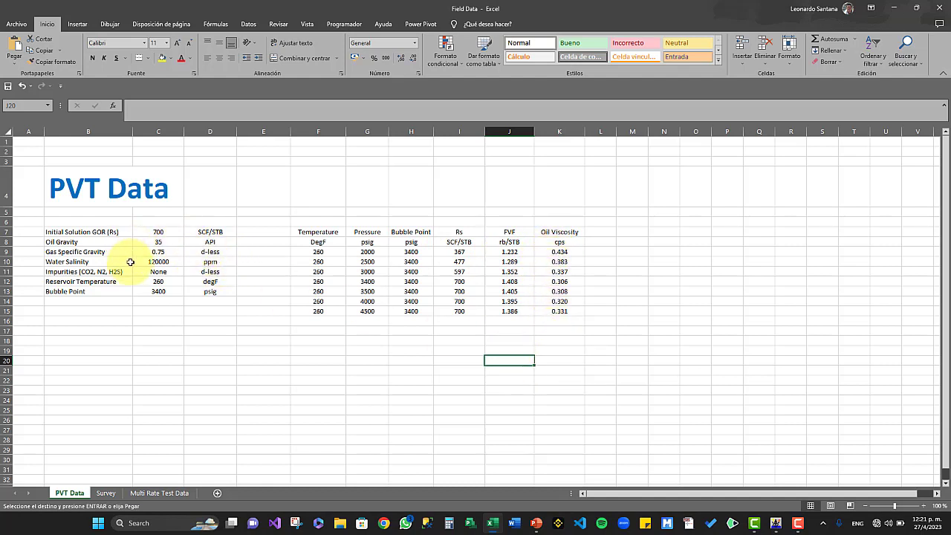
Review the decimal and thousands separators in Excel's advanced options, switch system separators on and off again, and accept the options.
click(16, 24)
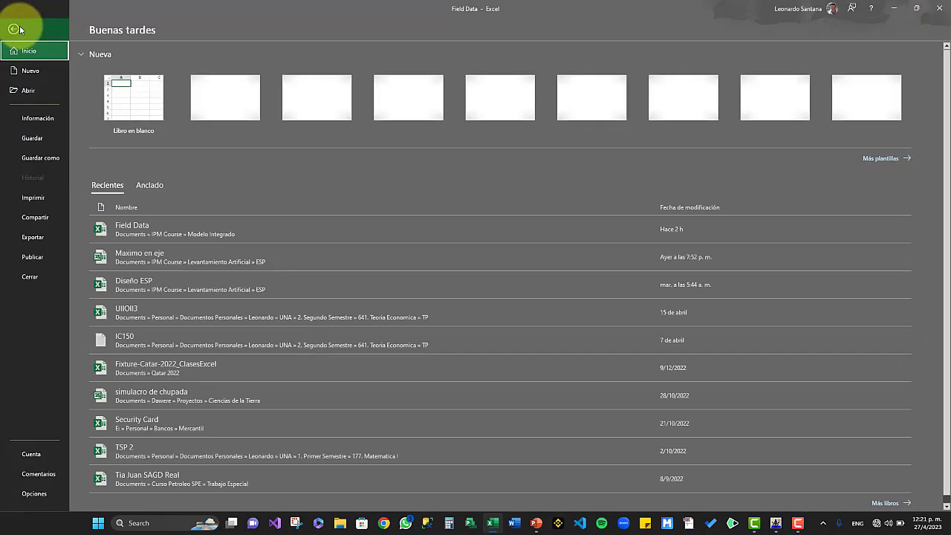
click(33, 505)
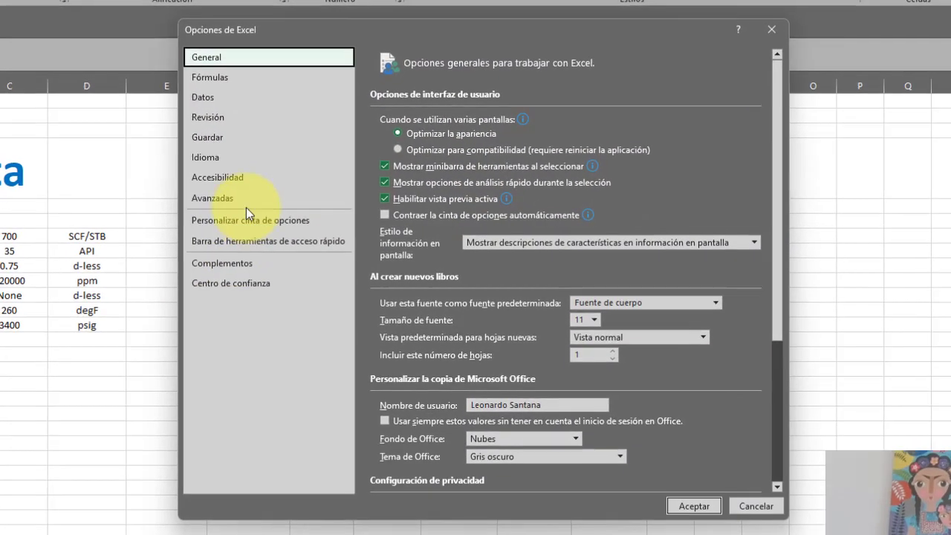
click(245, 201)
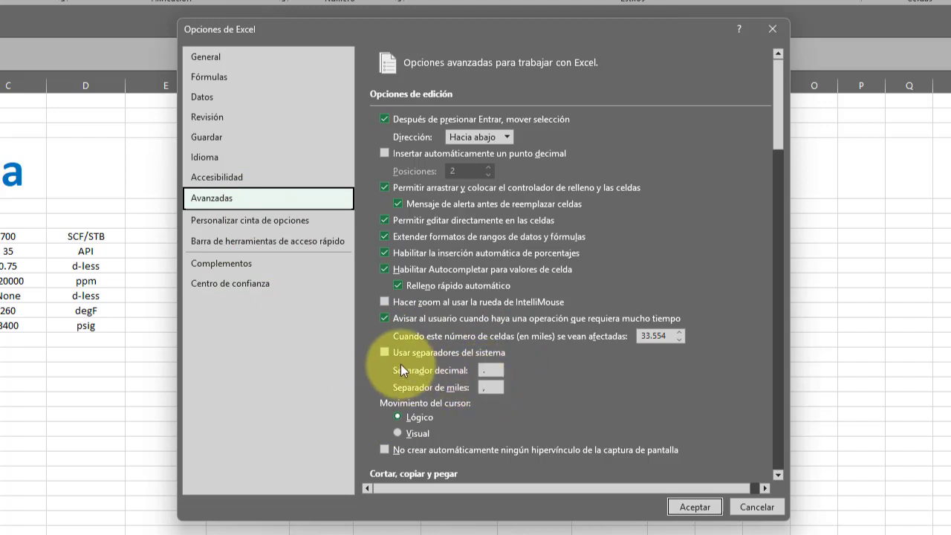
click(384, 353)
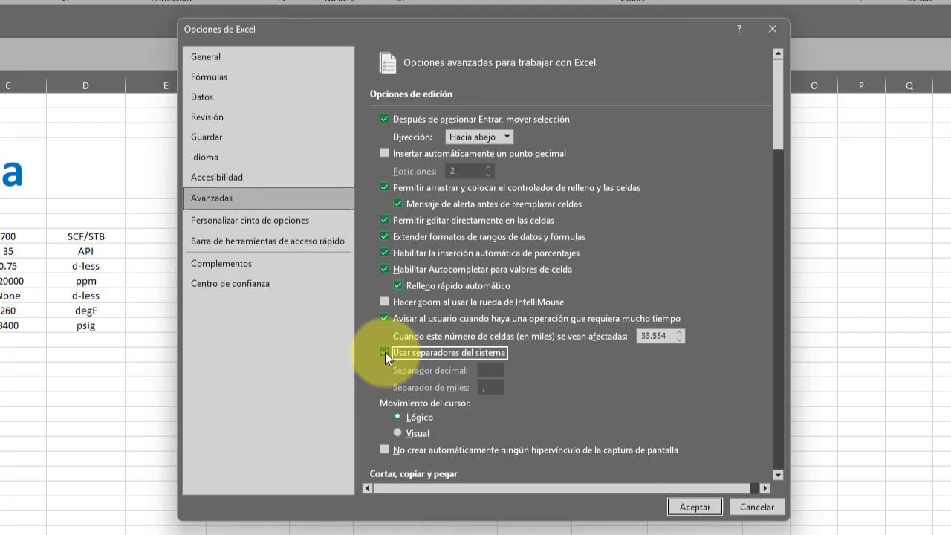
click(385, 352)
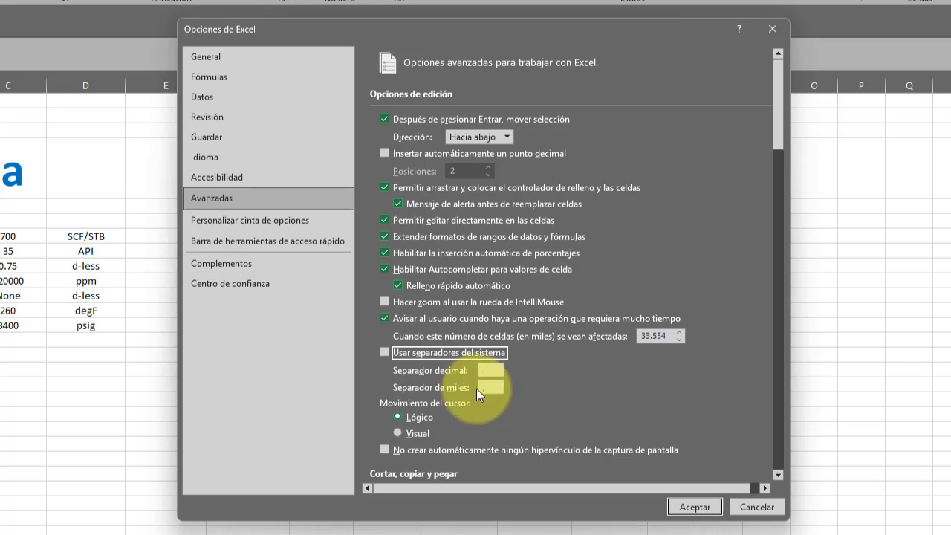
click(698, 508)
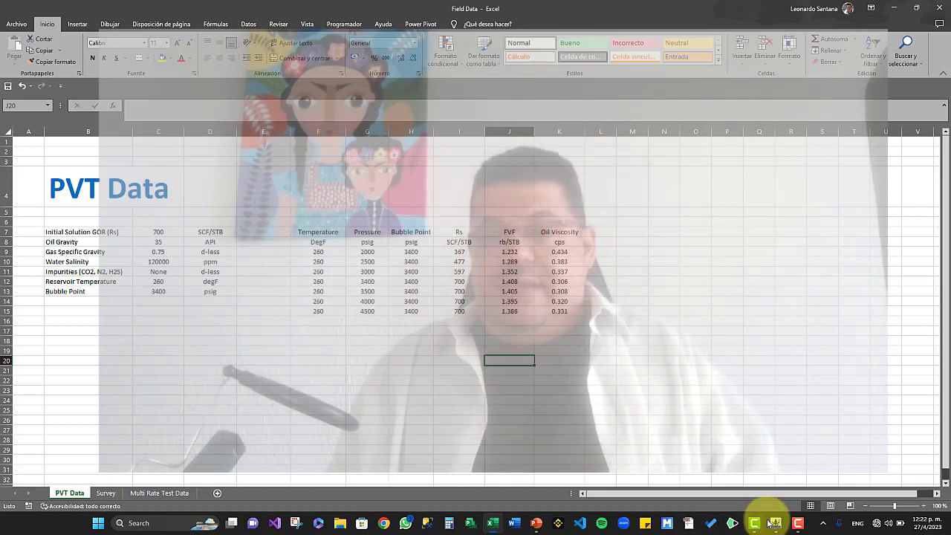
mouse_move(755, 530)
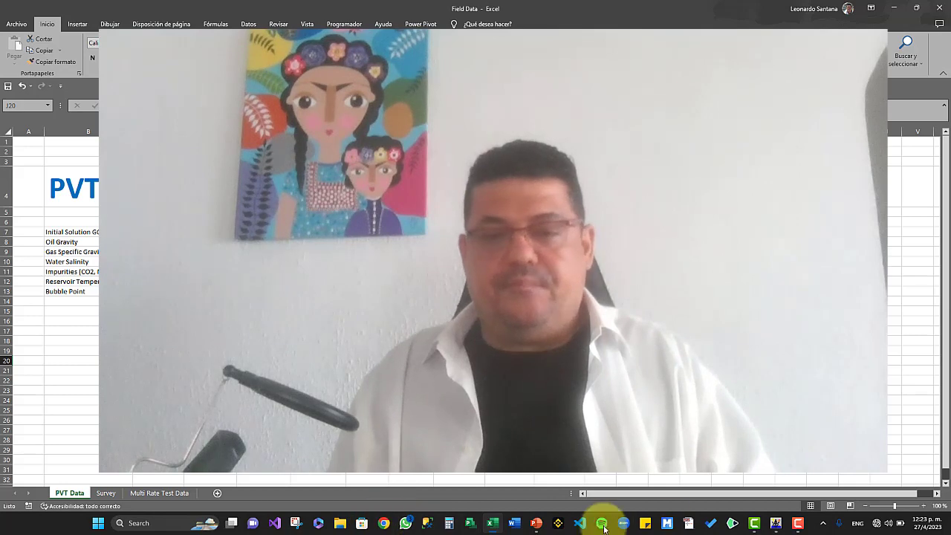
click(796, 524)
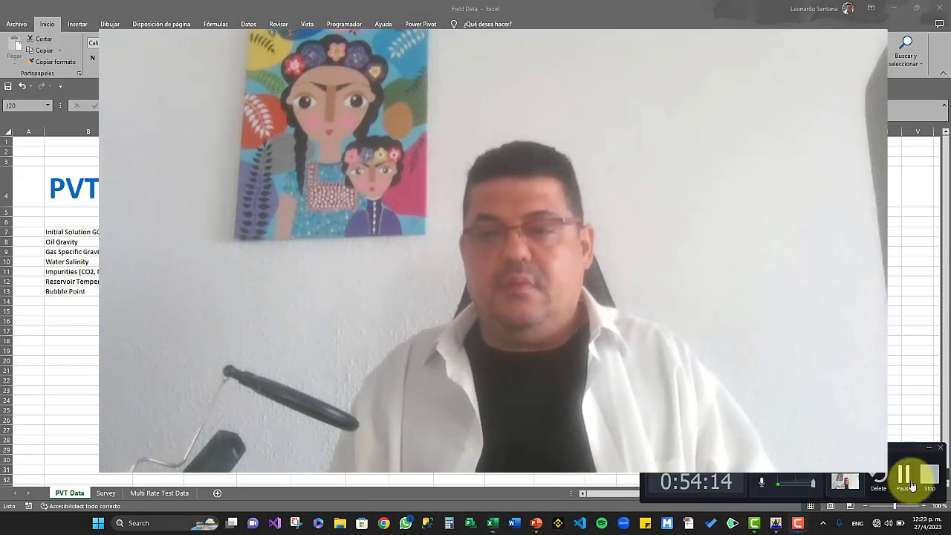